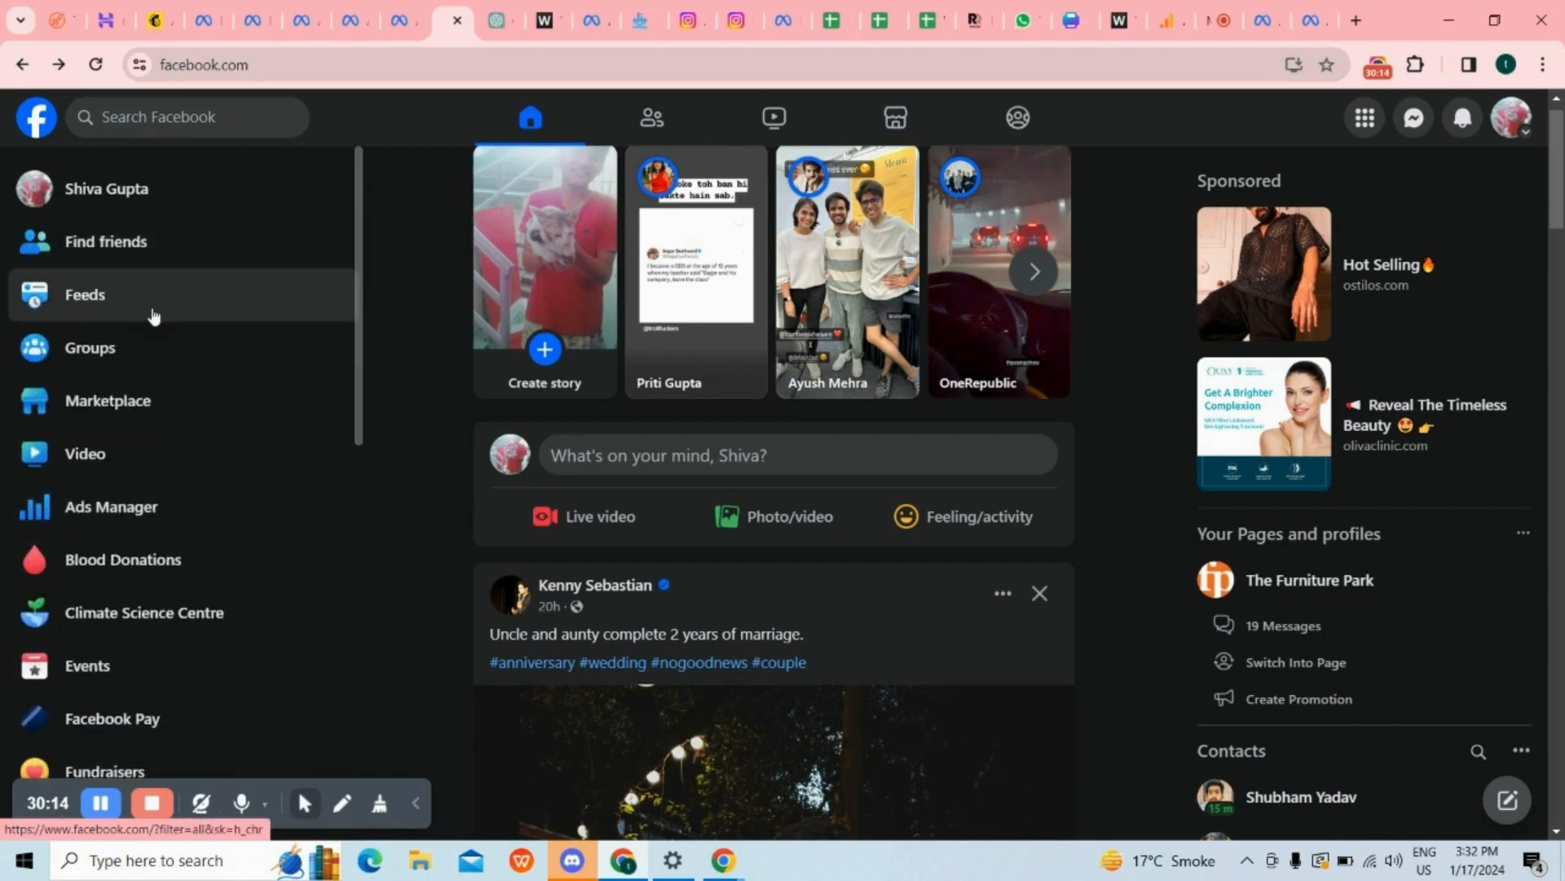
Open Ads Manager from the shortcuts on the Facebook home page.
scroll(190, 420, down, 1)
scroll(190, 419, down, 1)
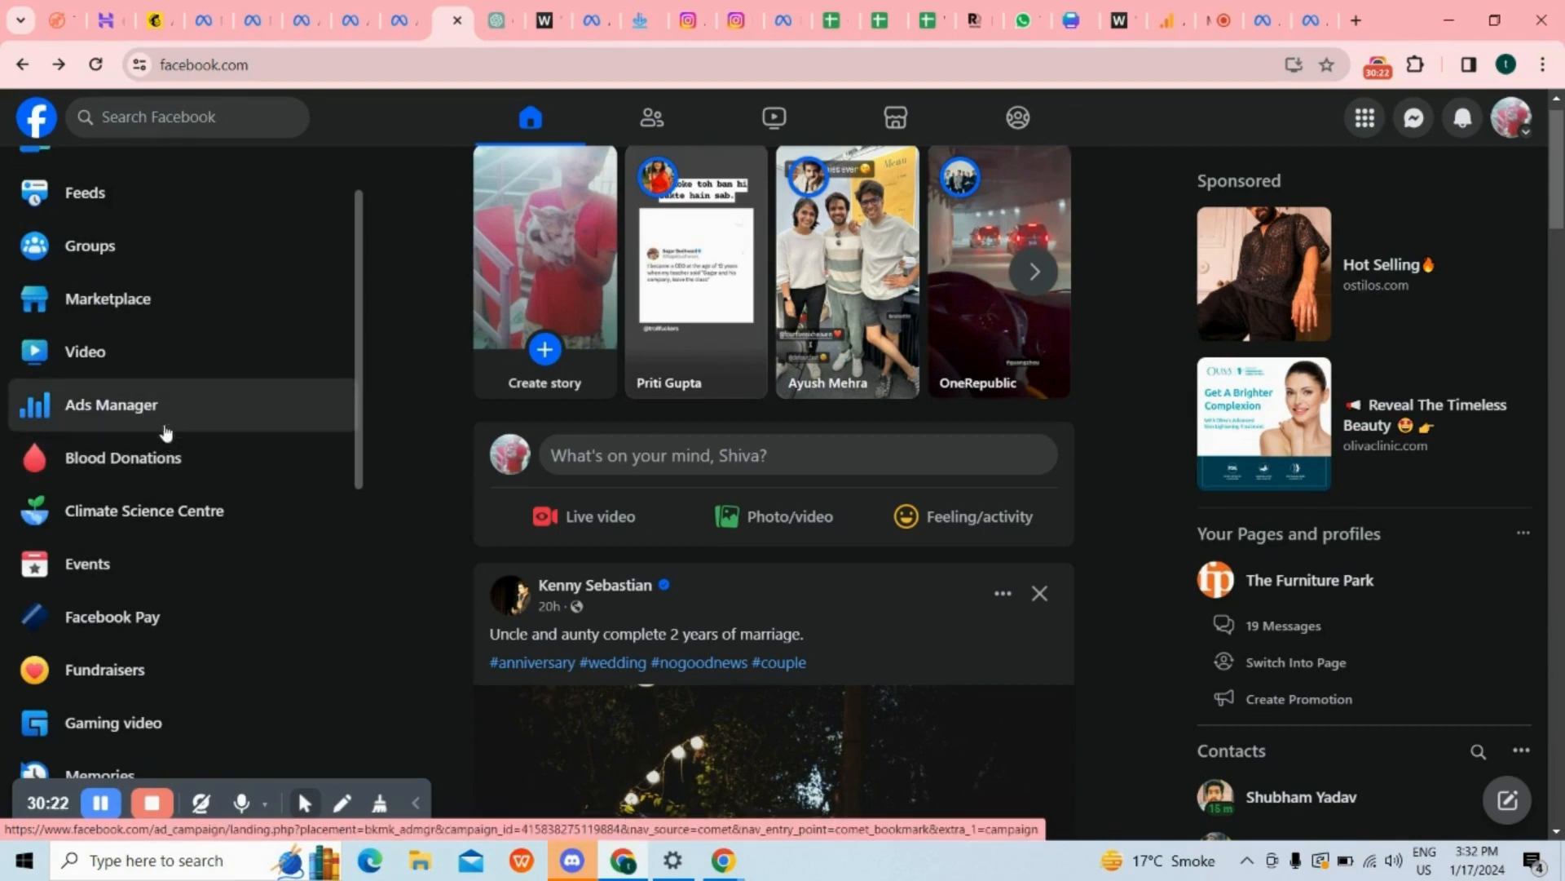
scroll(163, 432, up, 2)
scroll(163, 398, down, 2)
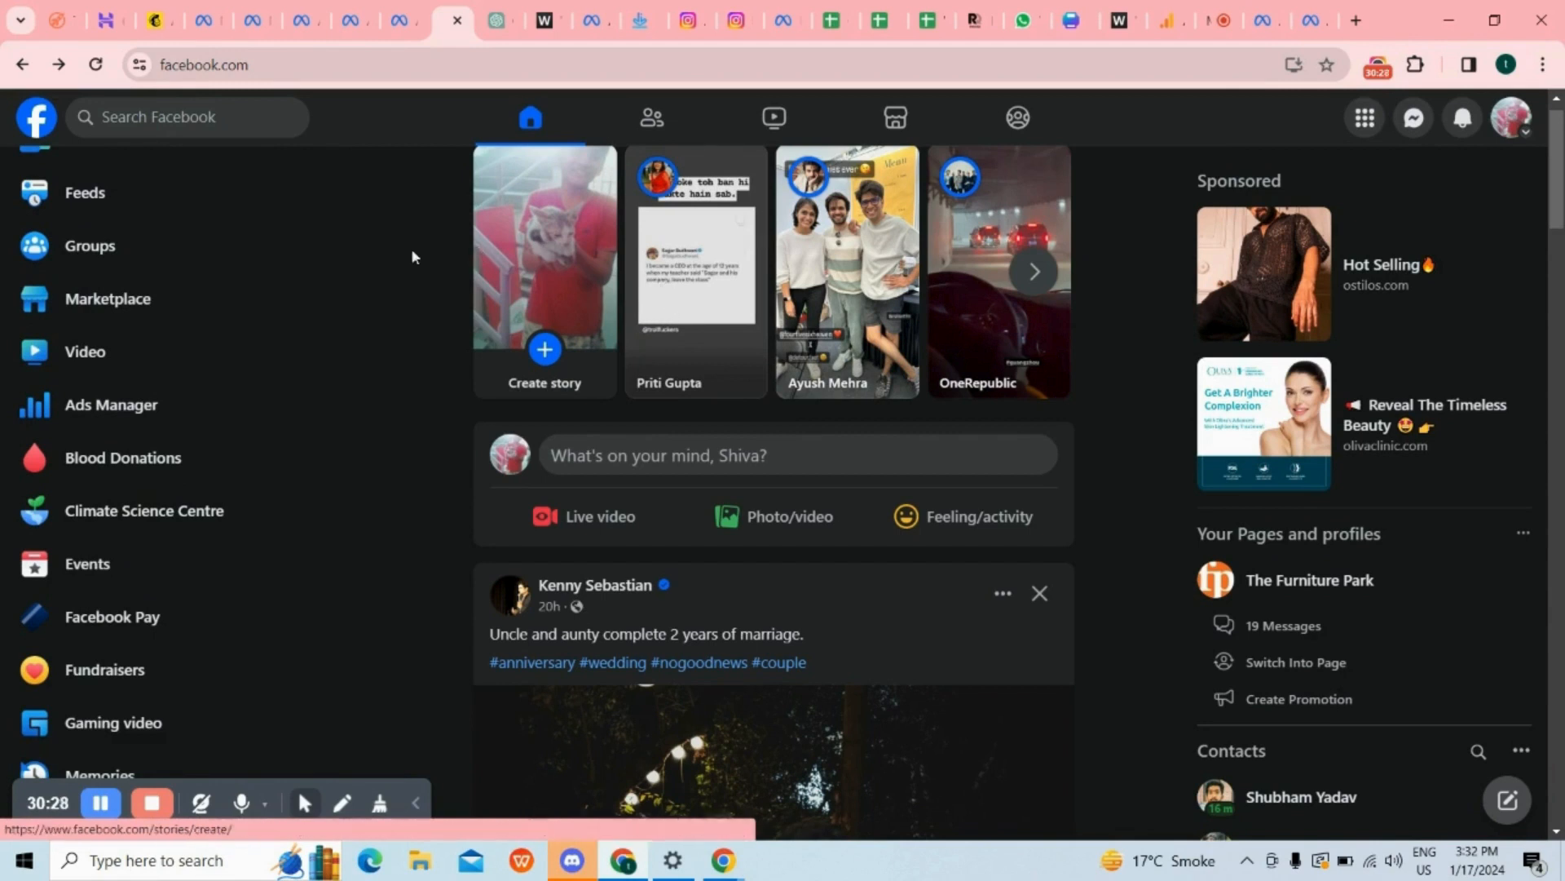
scroll(234, 353, up, 2)
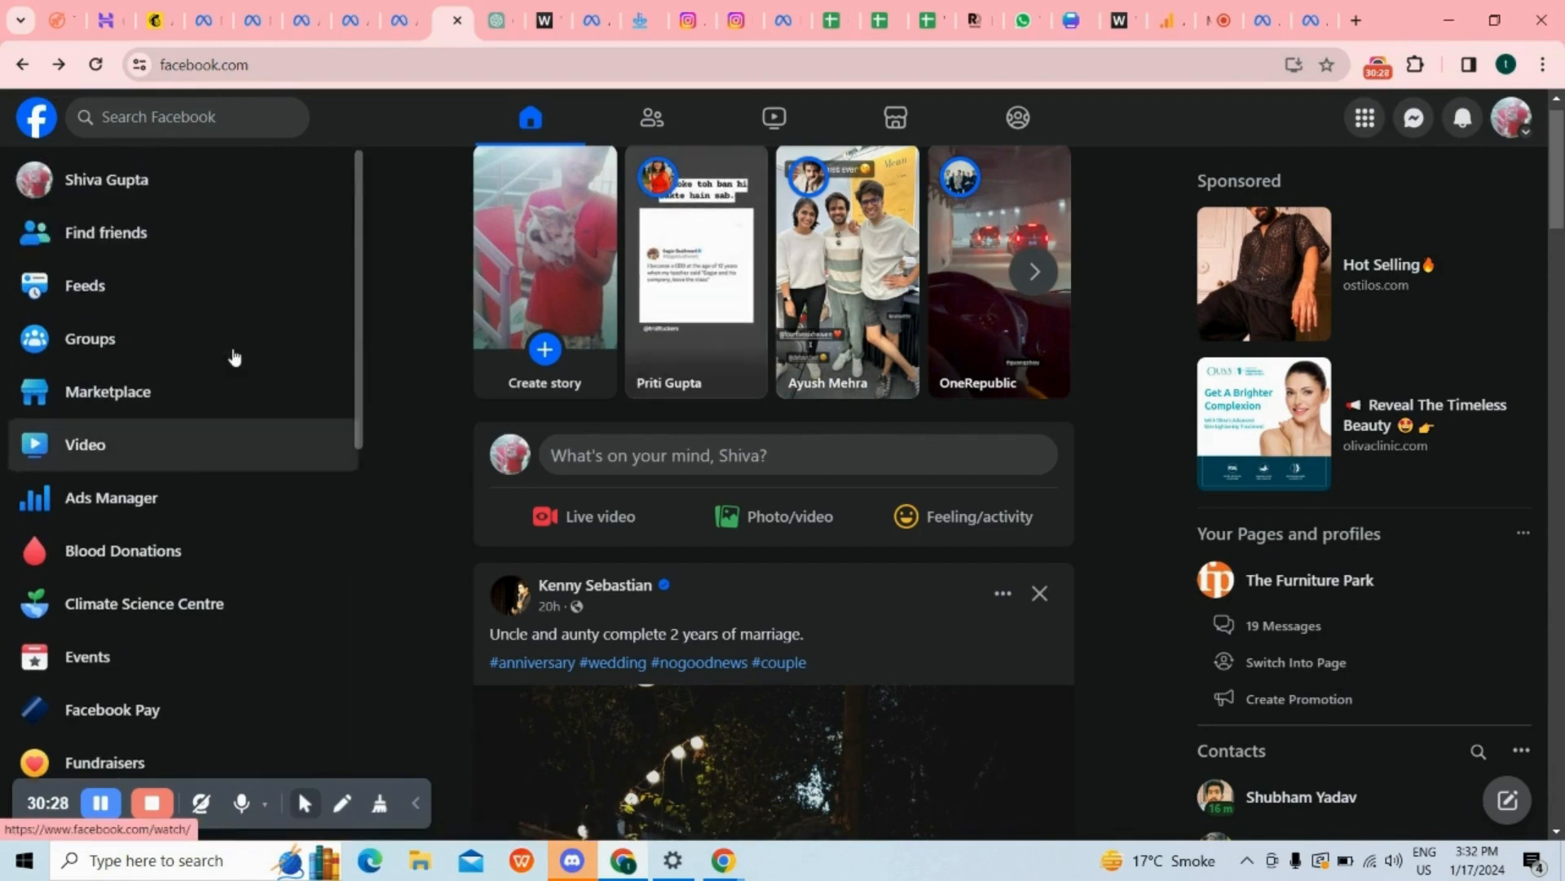
click(196, 509)
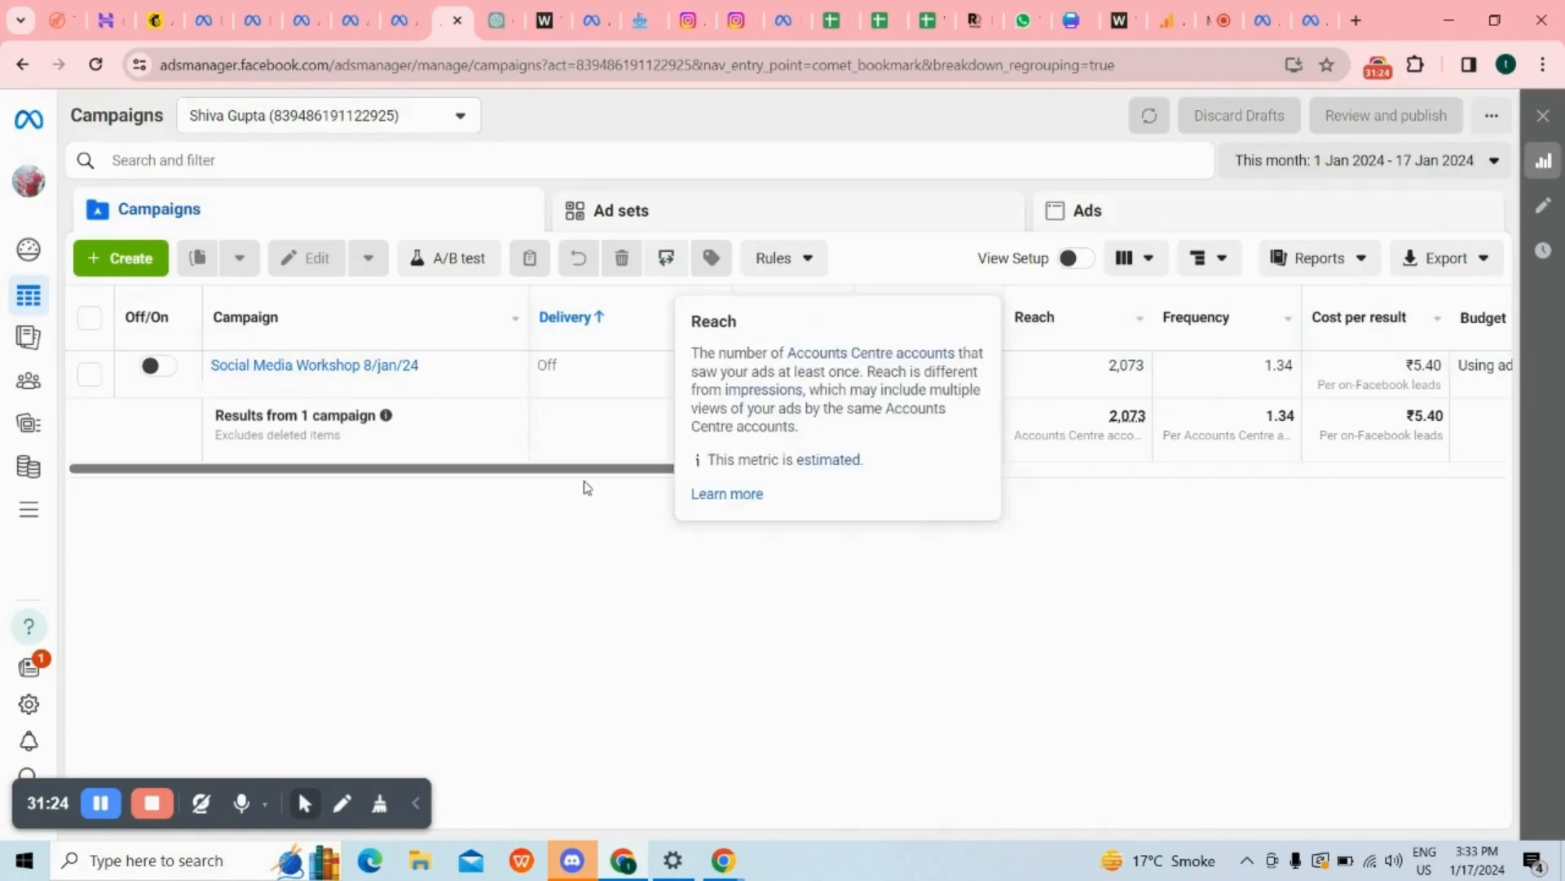
Look across the campaign table's performance columns and open the ad sets list.
scroll(537, 480, right, 3)
scroll(538, 480, left, 3)
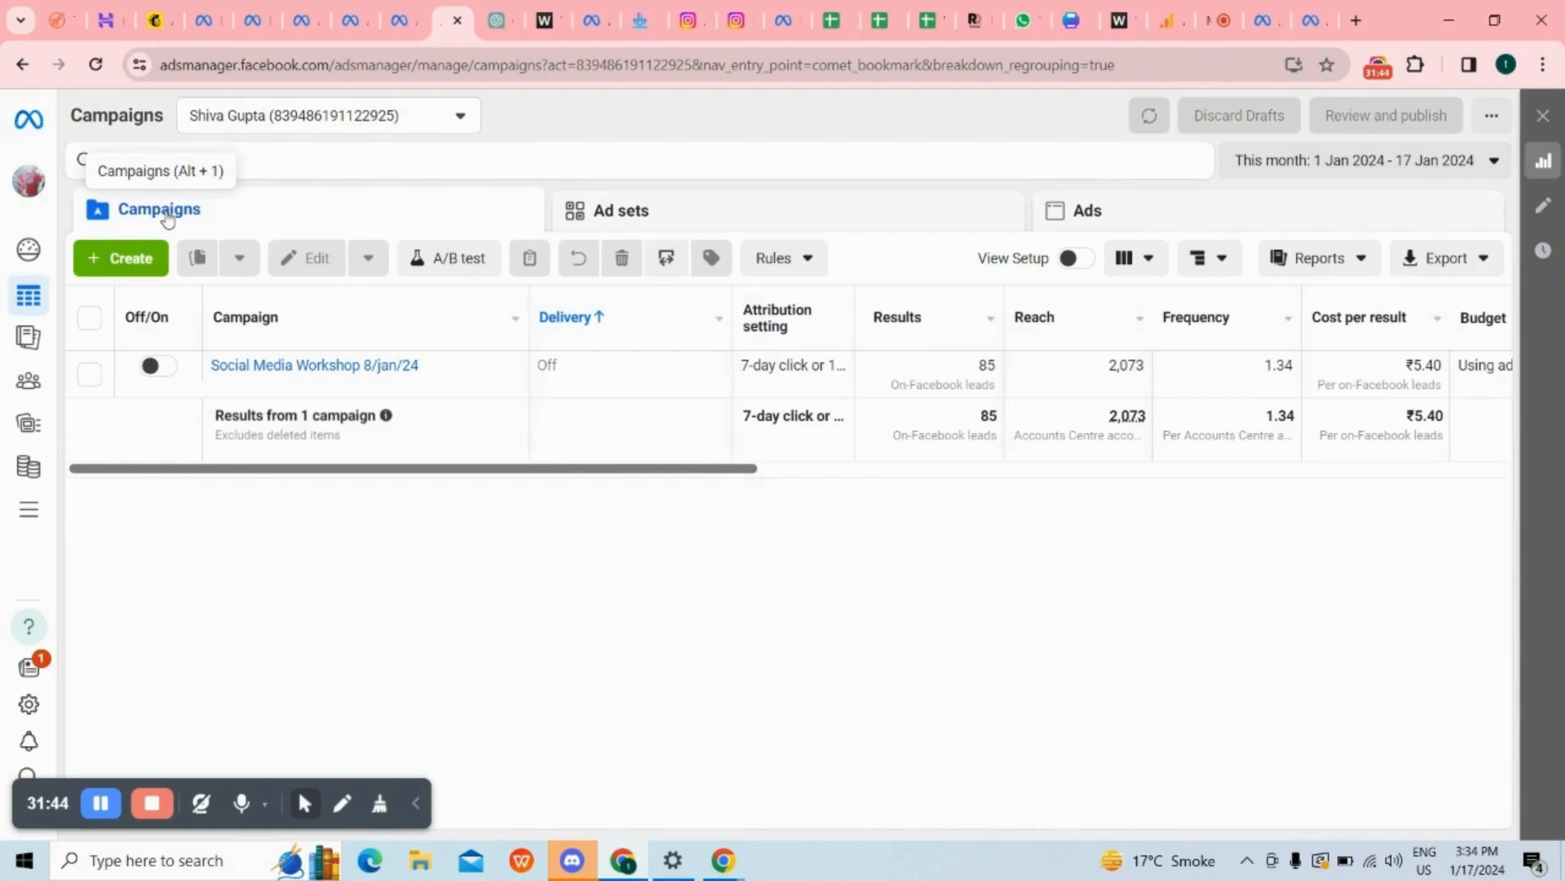
click(603, 216)
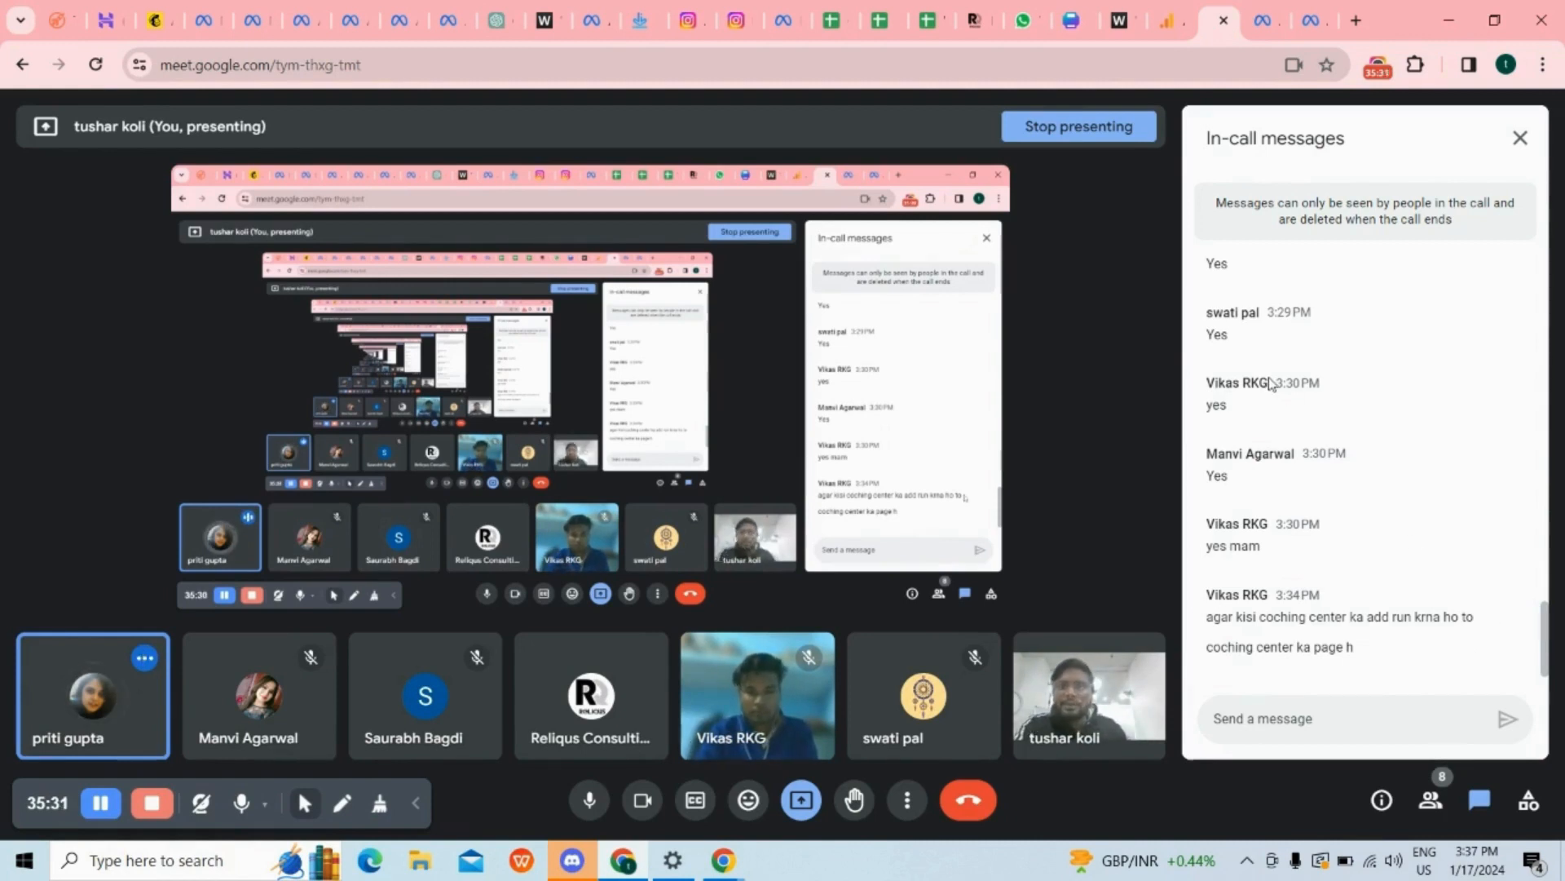
Return to Ads Manager, dismiss the browser notification, and view the campaigns list and its ad sets.
click(452, 10)
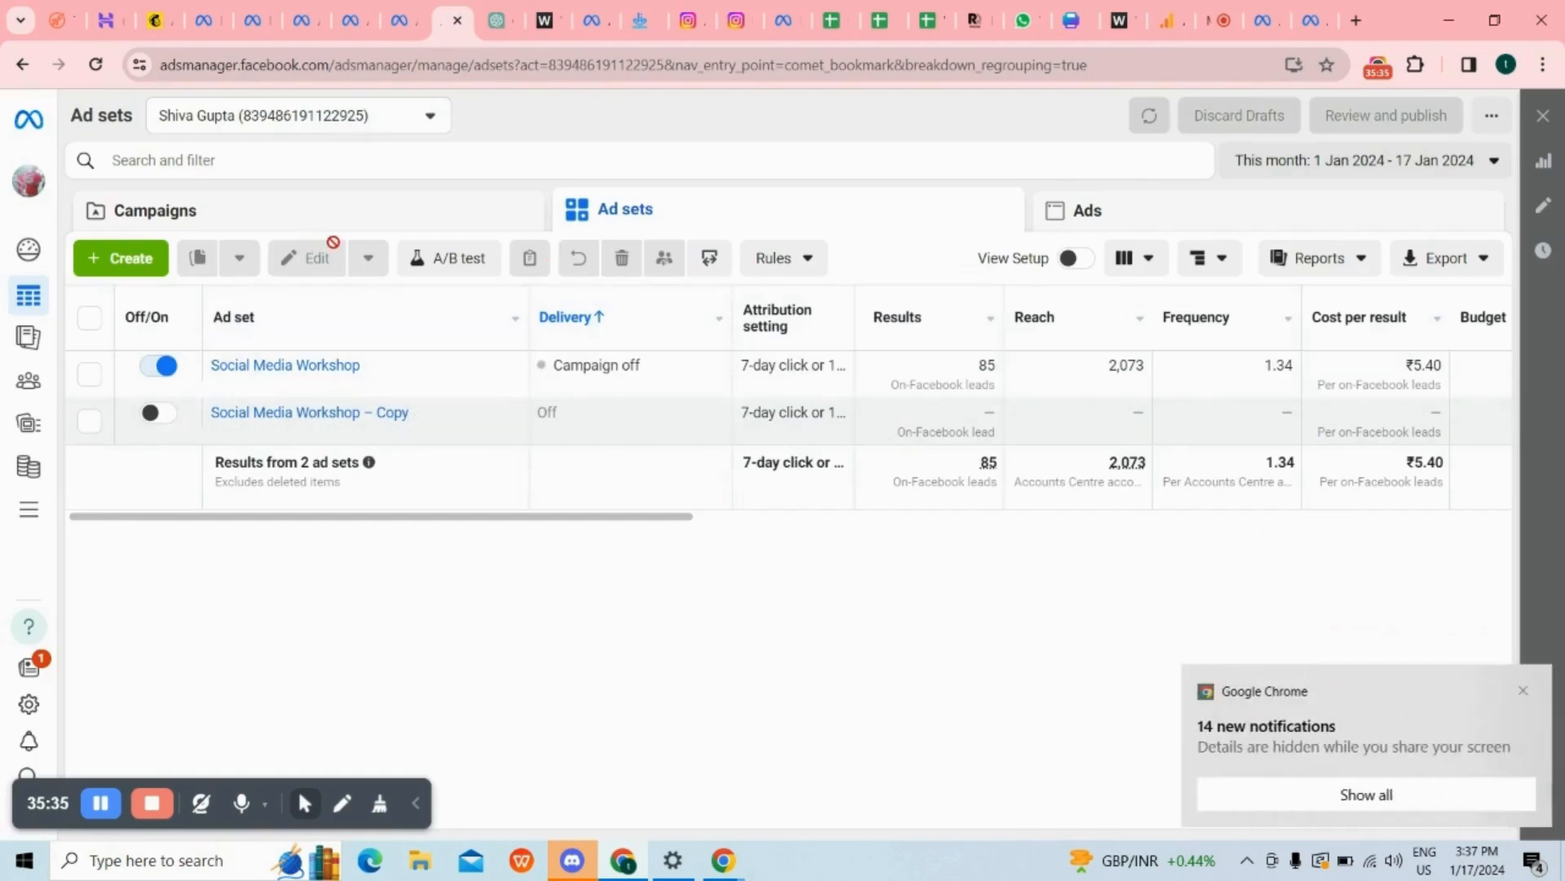
click(1521, 691)
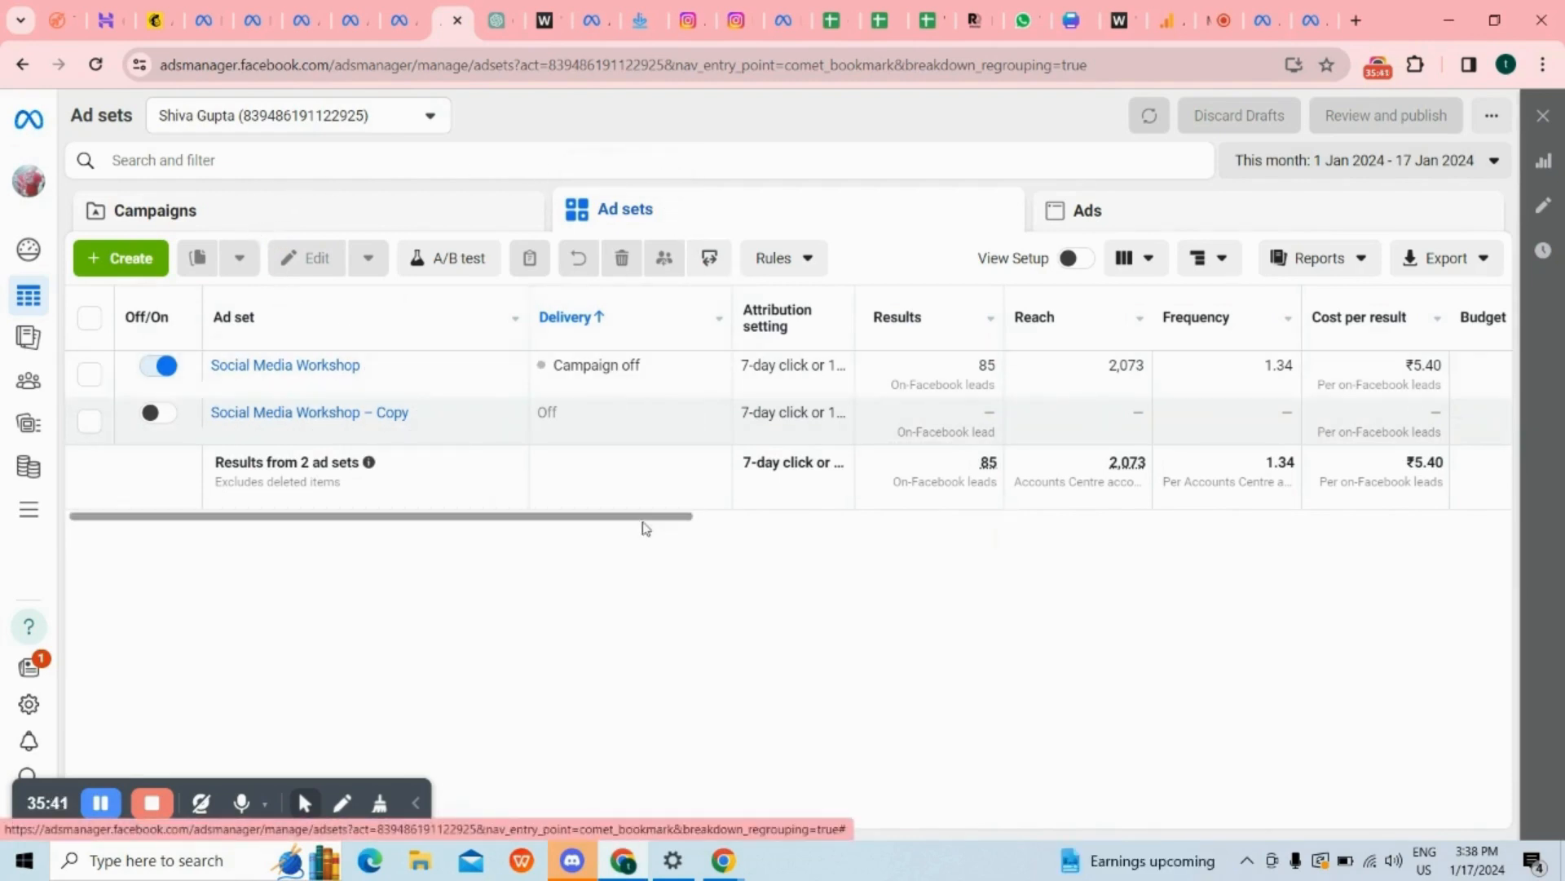
drag(643, 517, 586, 524)
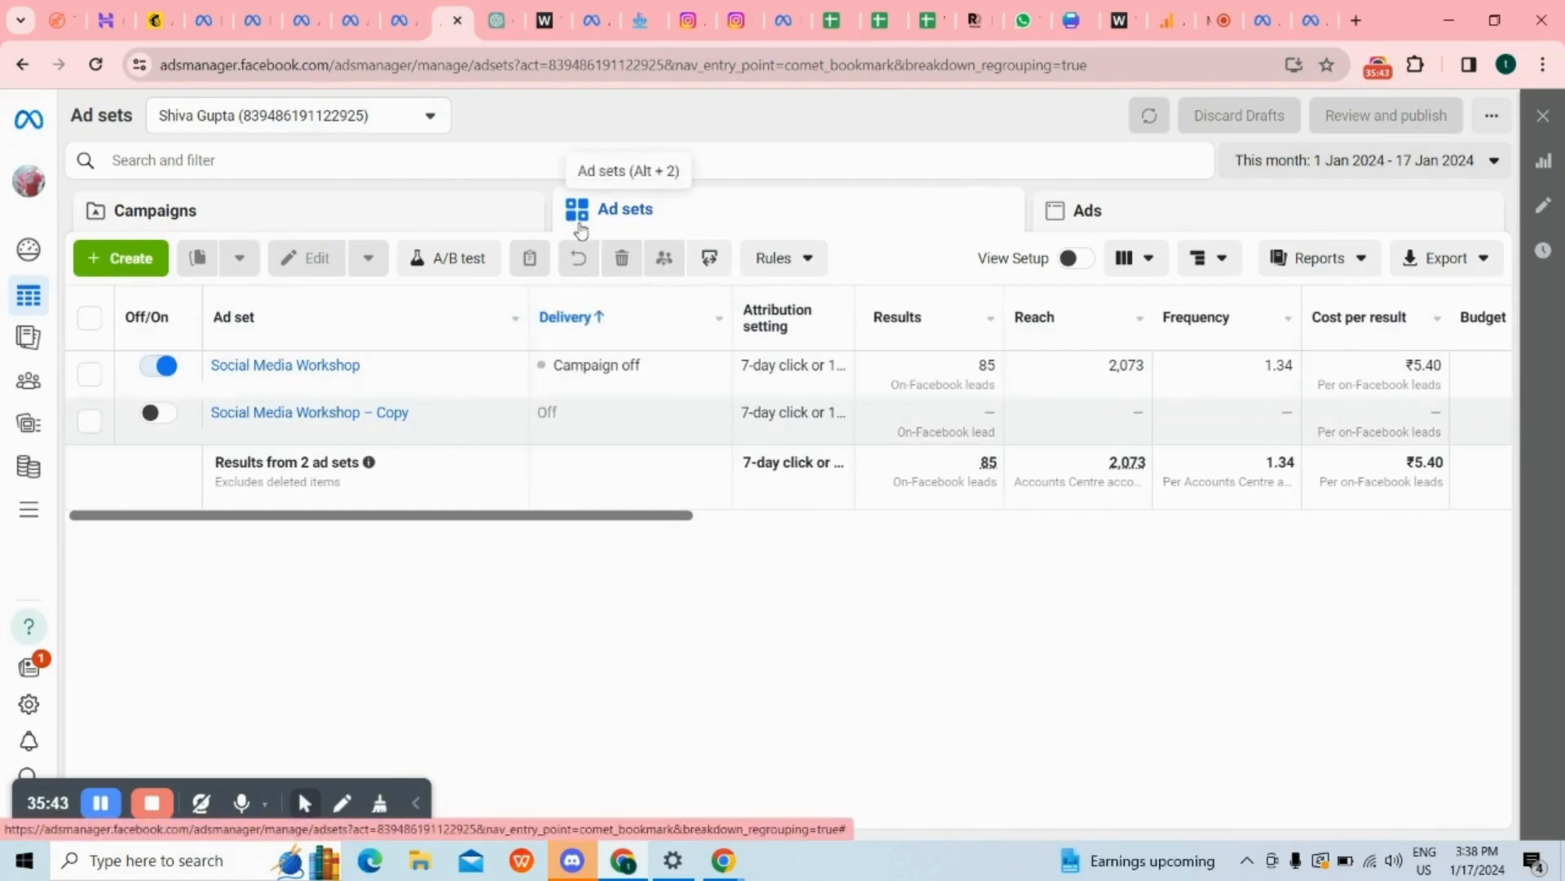
click(266, 215)
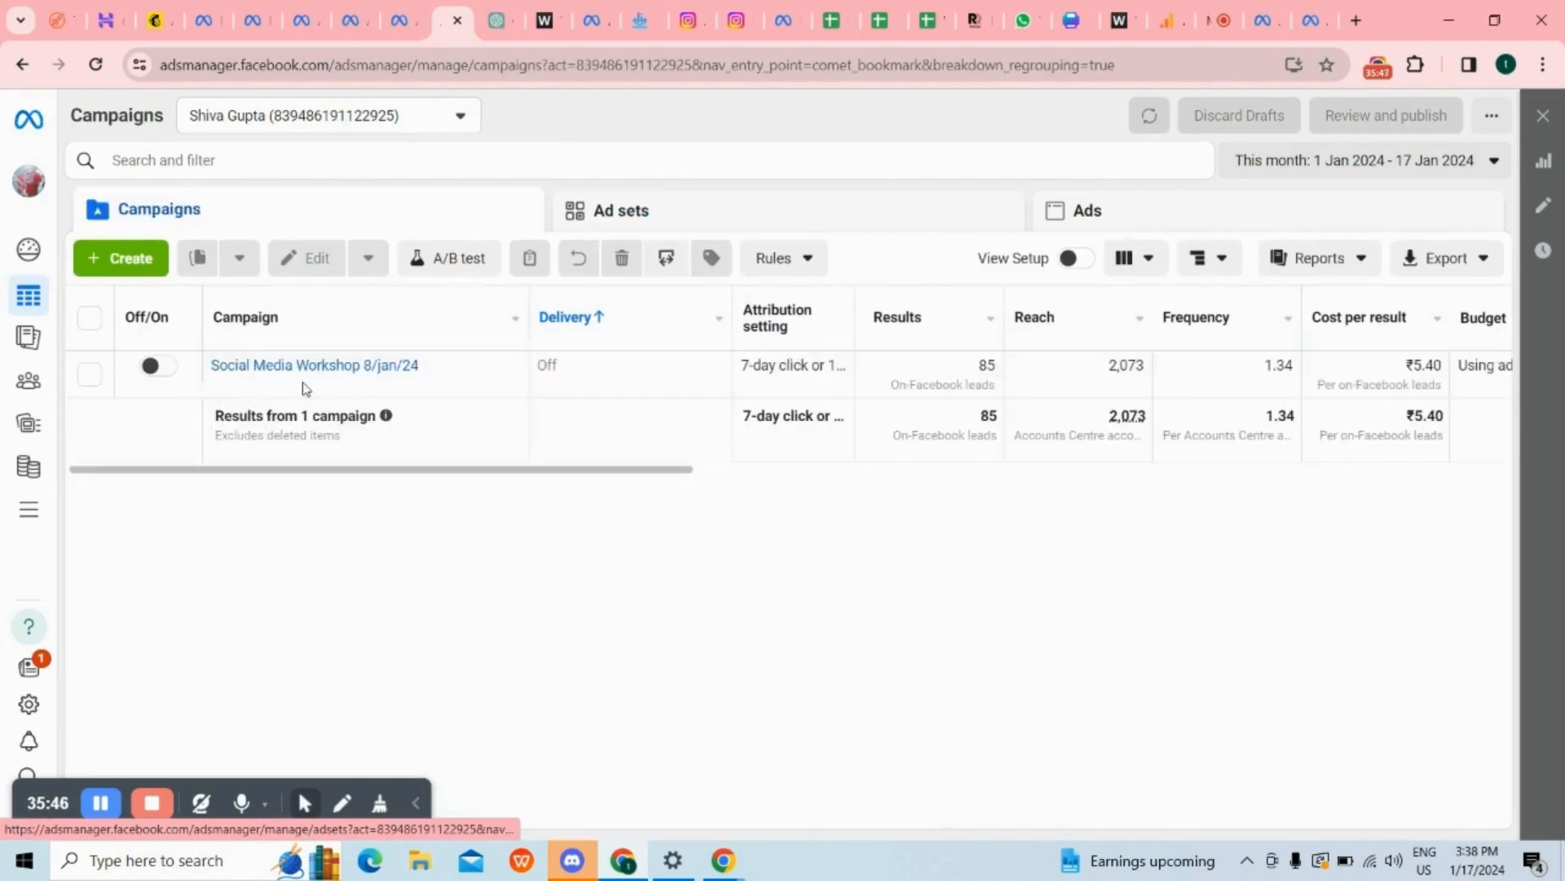
click(648, 225)
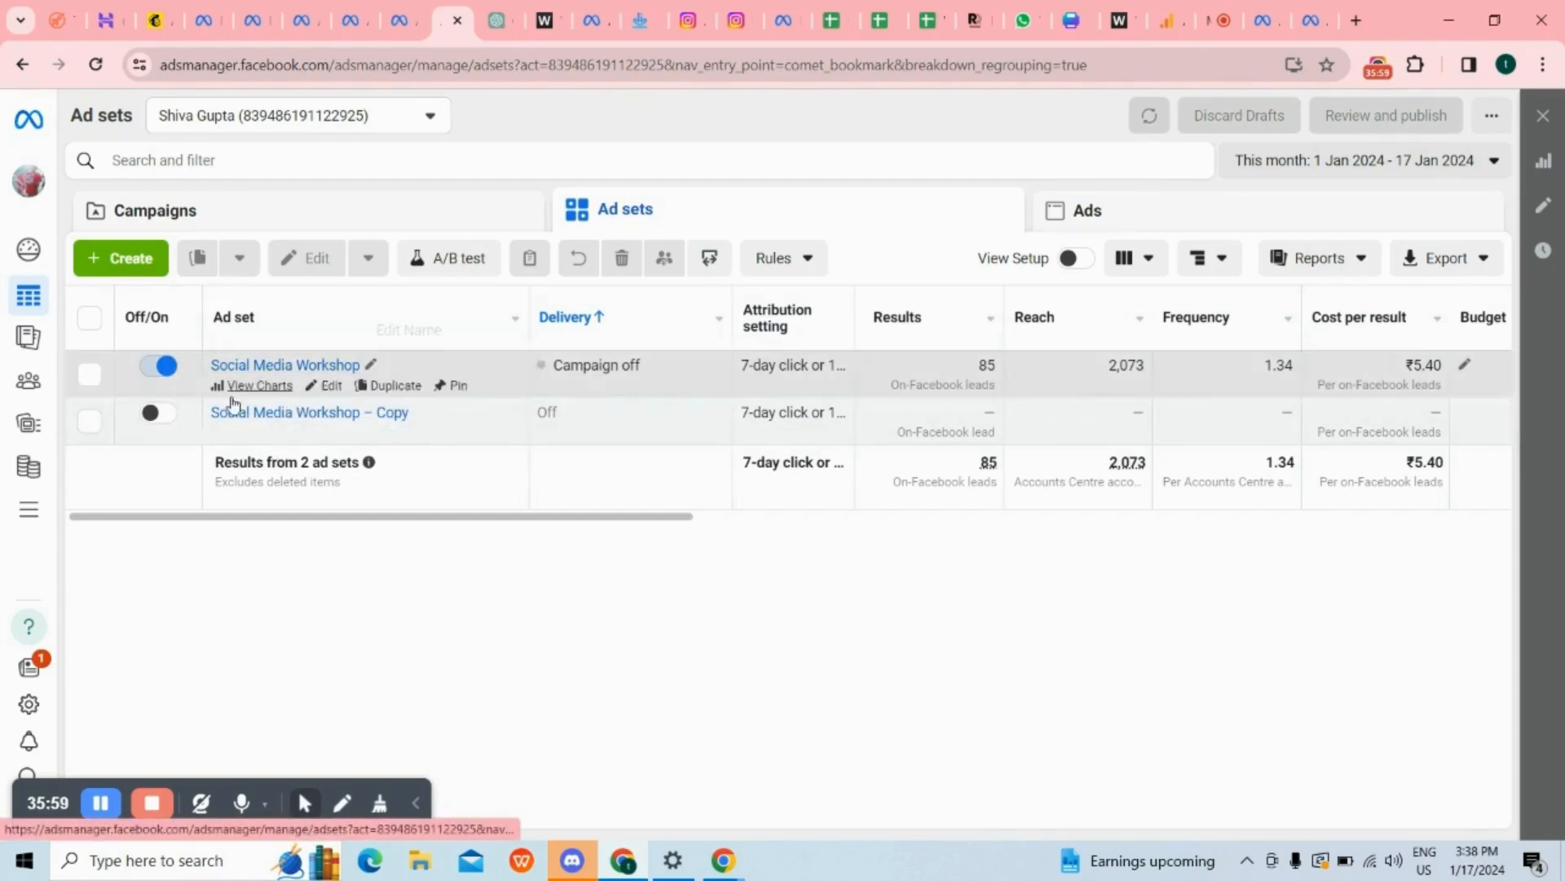
View only the ads belonging to the Social Media Workshop ad set, and clear that selection from the ad sets list.
click(90, 375)
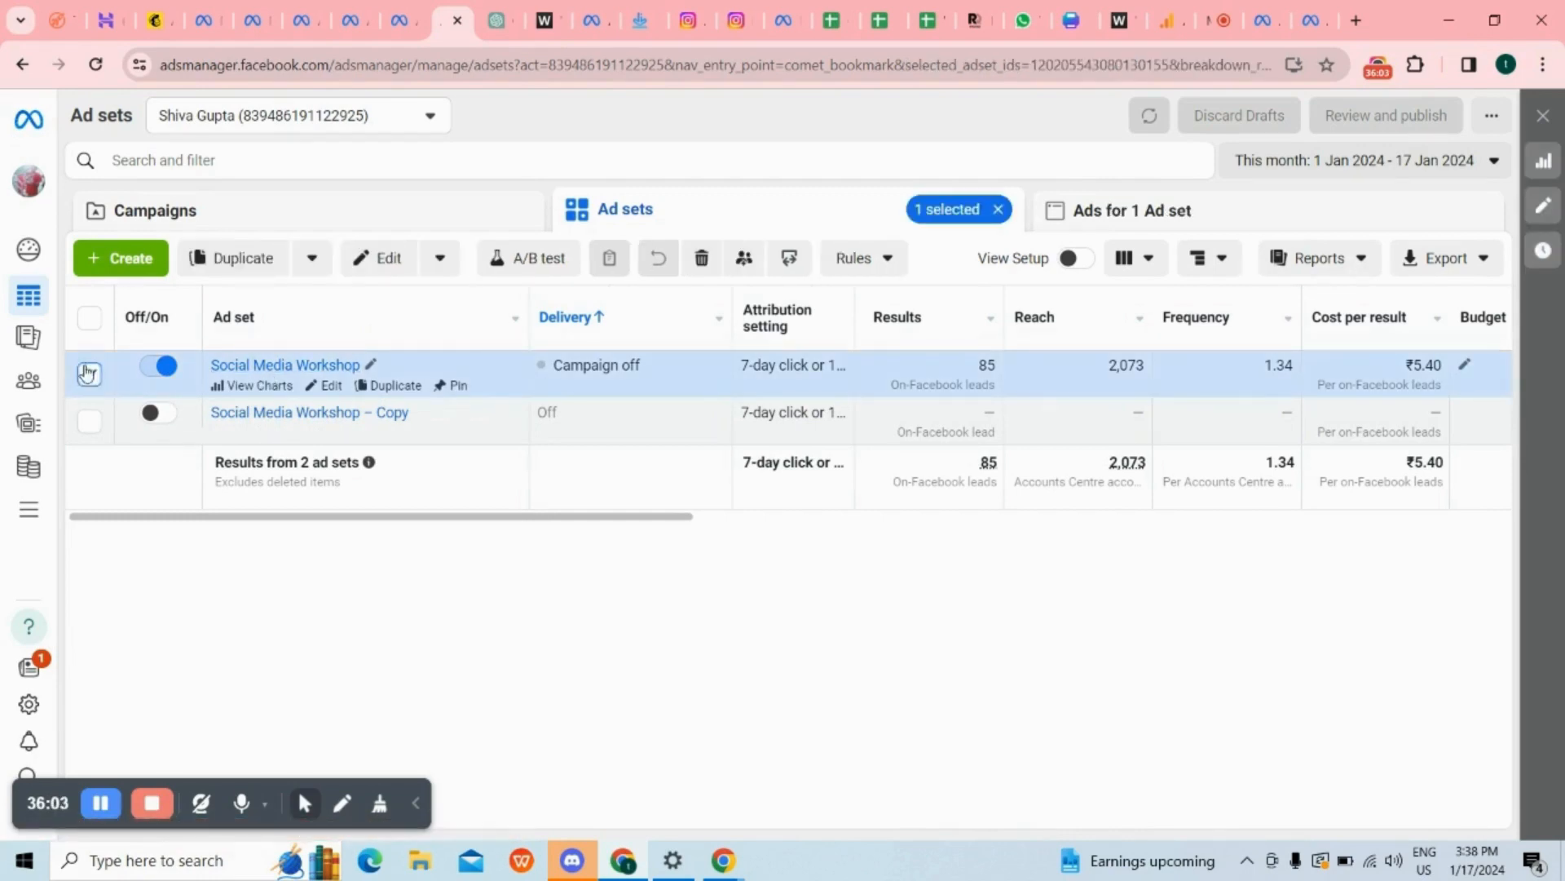
click(1076, 214)
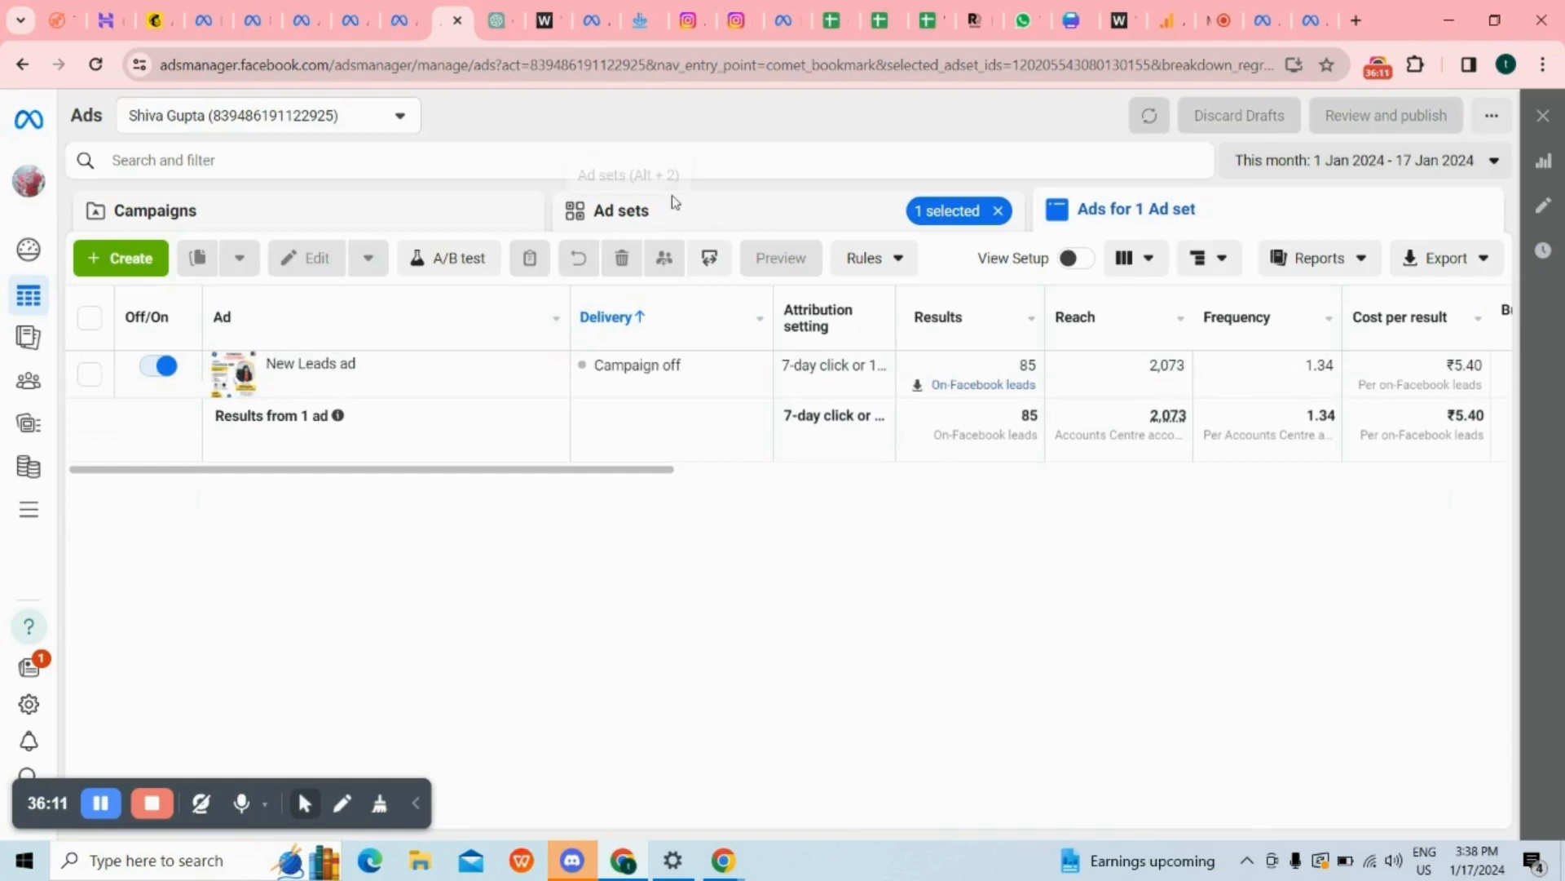
click(670, 219)
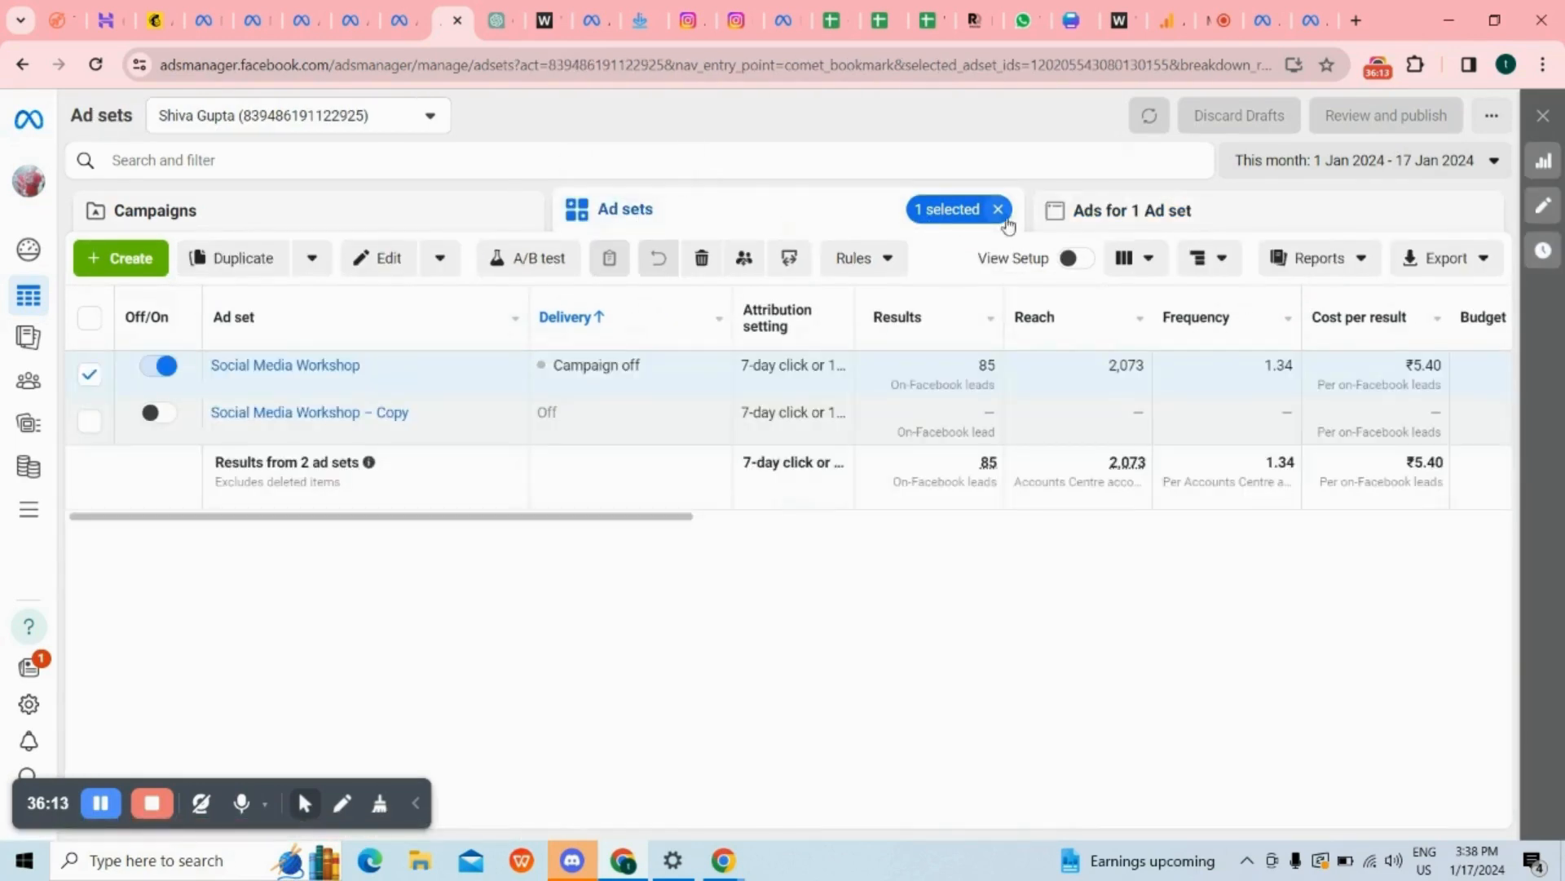
click(1000, 212)
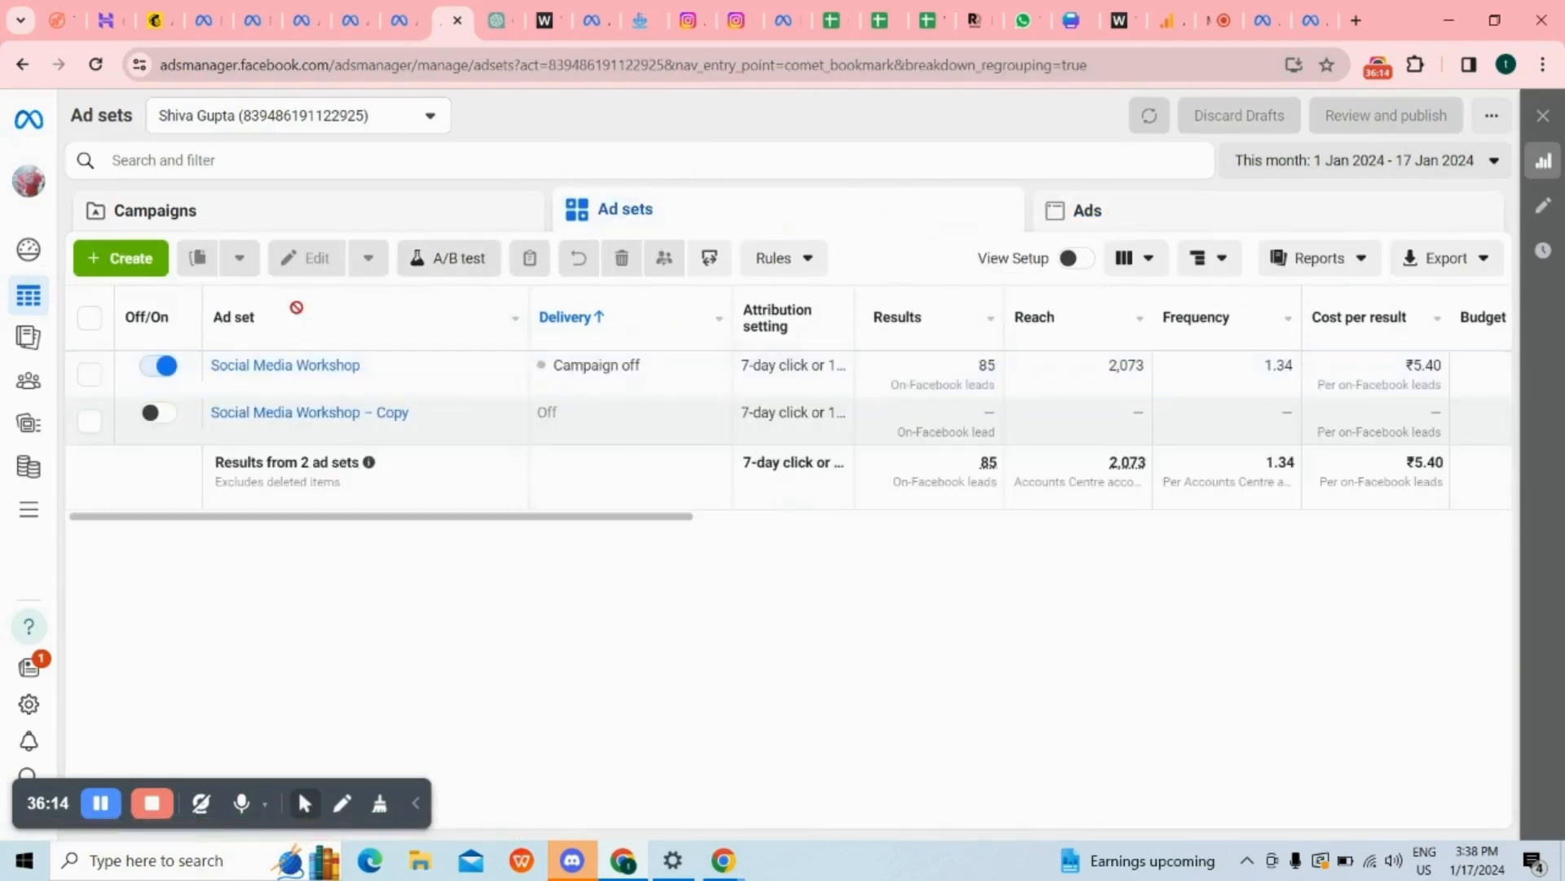
View only the ads in the "Social Media Workshop – Copy" ad set, clear the selection and return to the campaigns list.
click(90, 423)
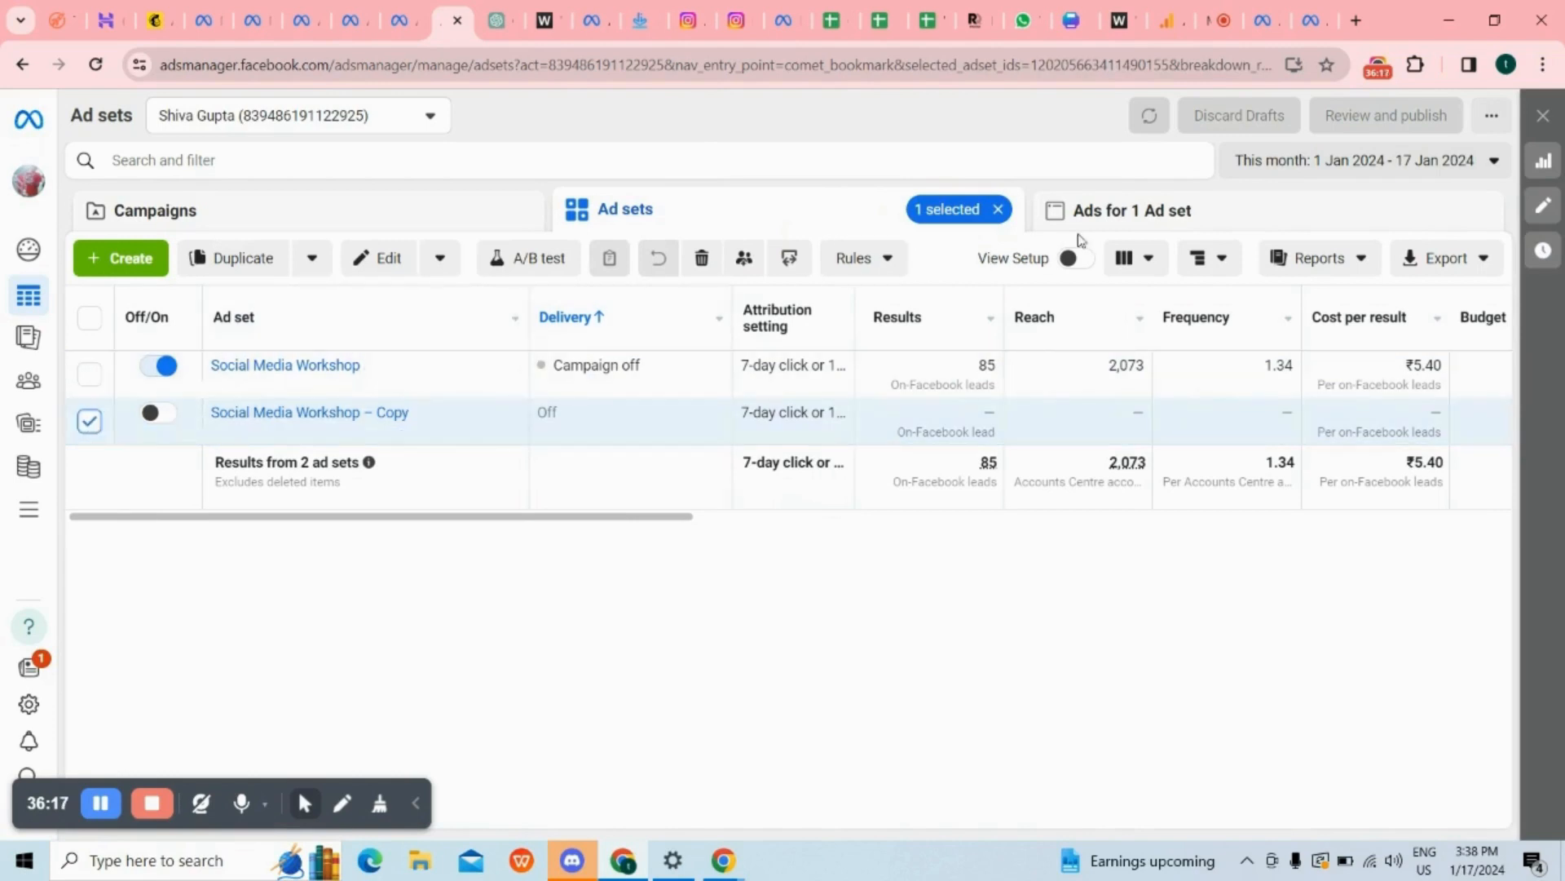
click(1111, 222)
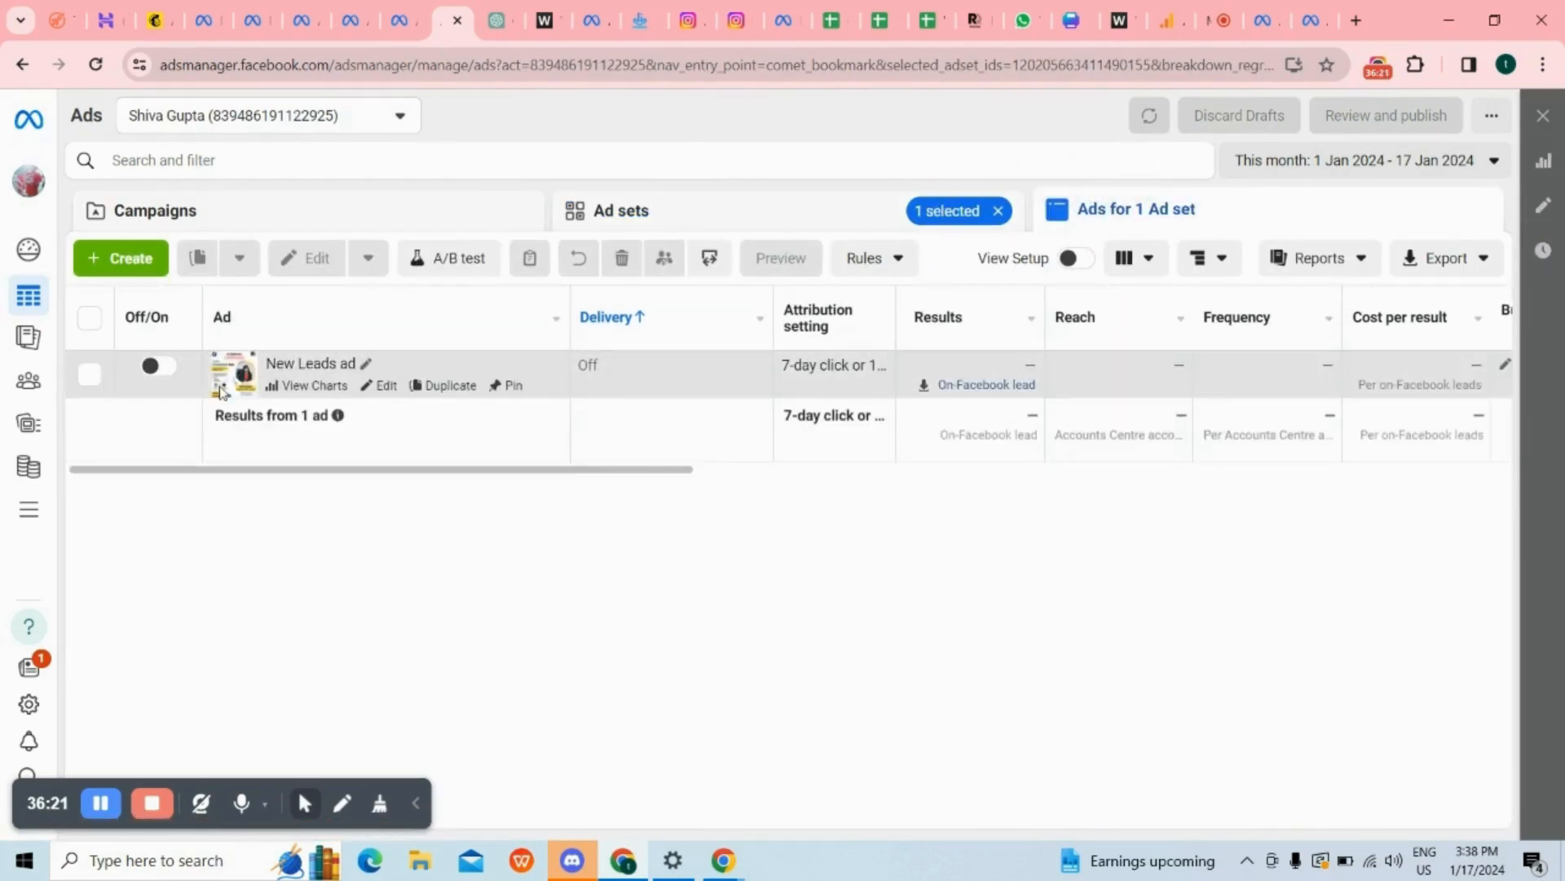
click(1000, 212)
click(741, 214)
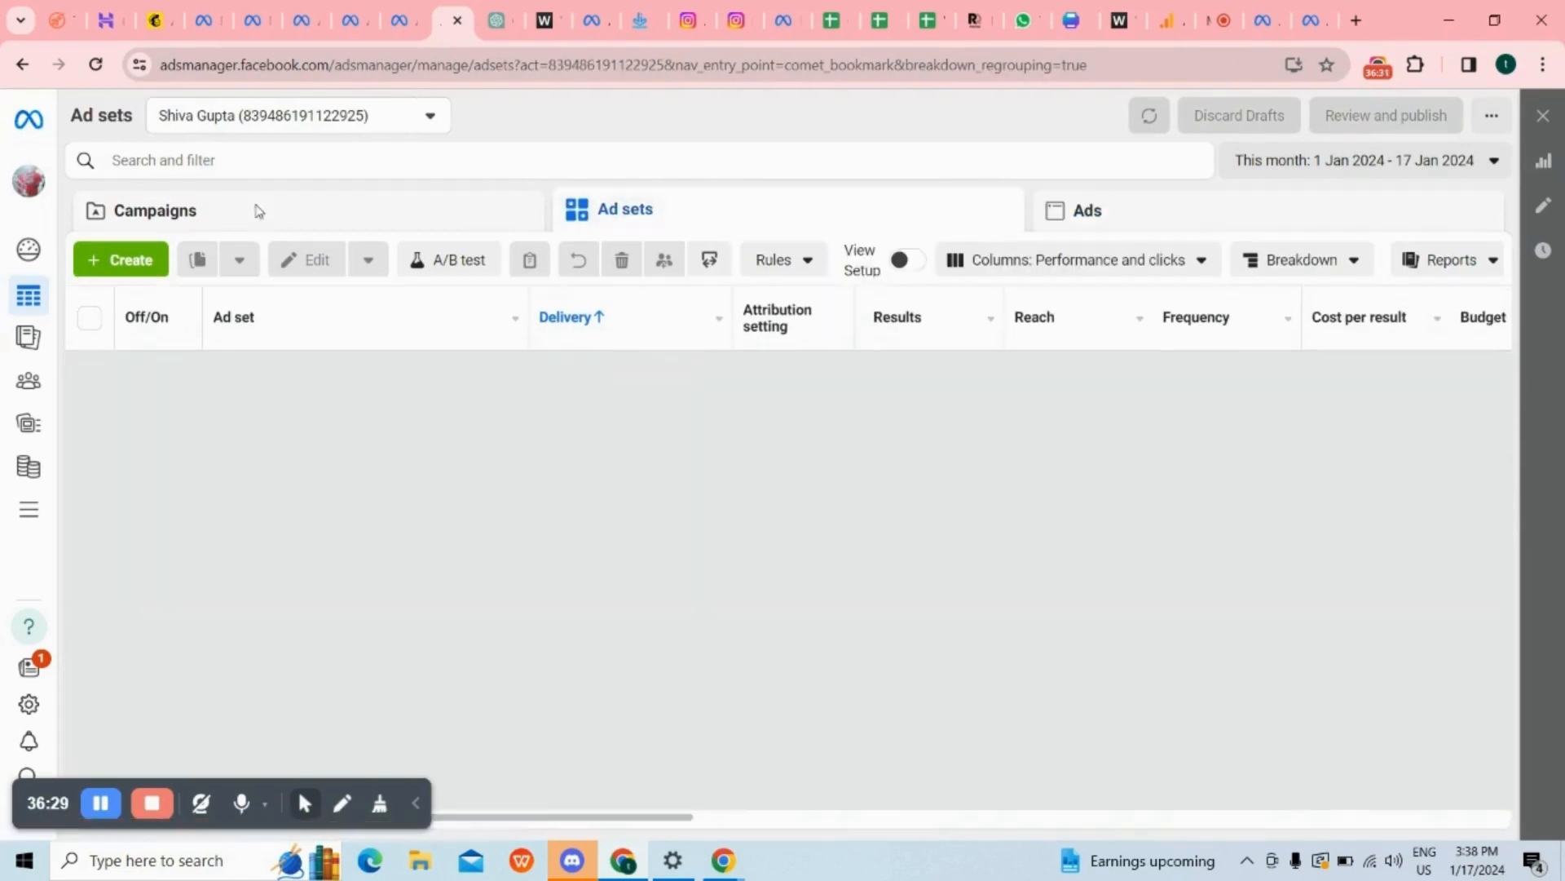
click(225, 224)
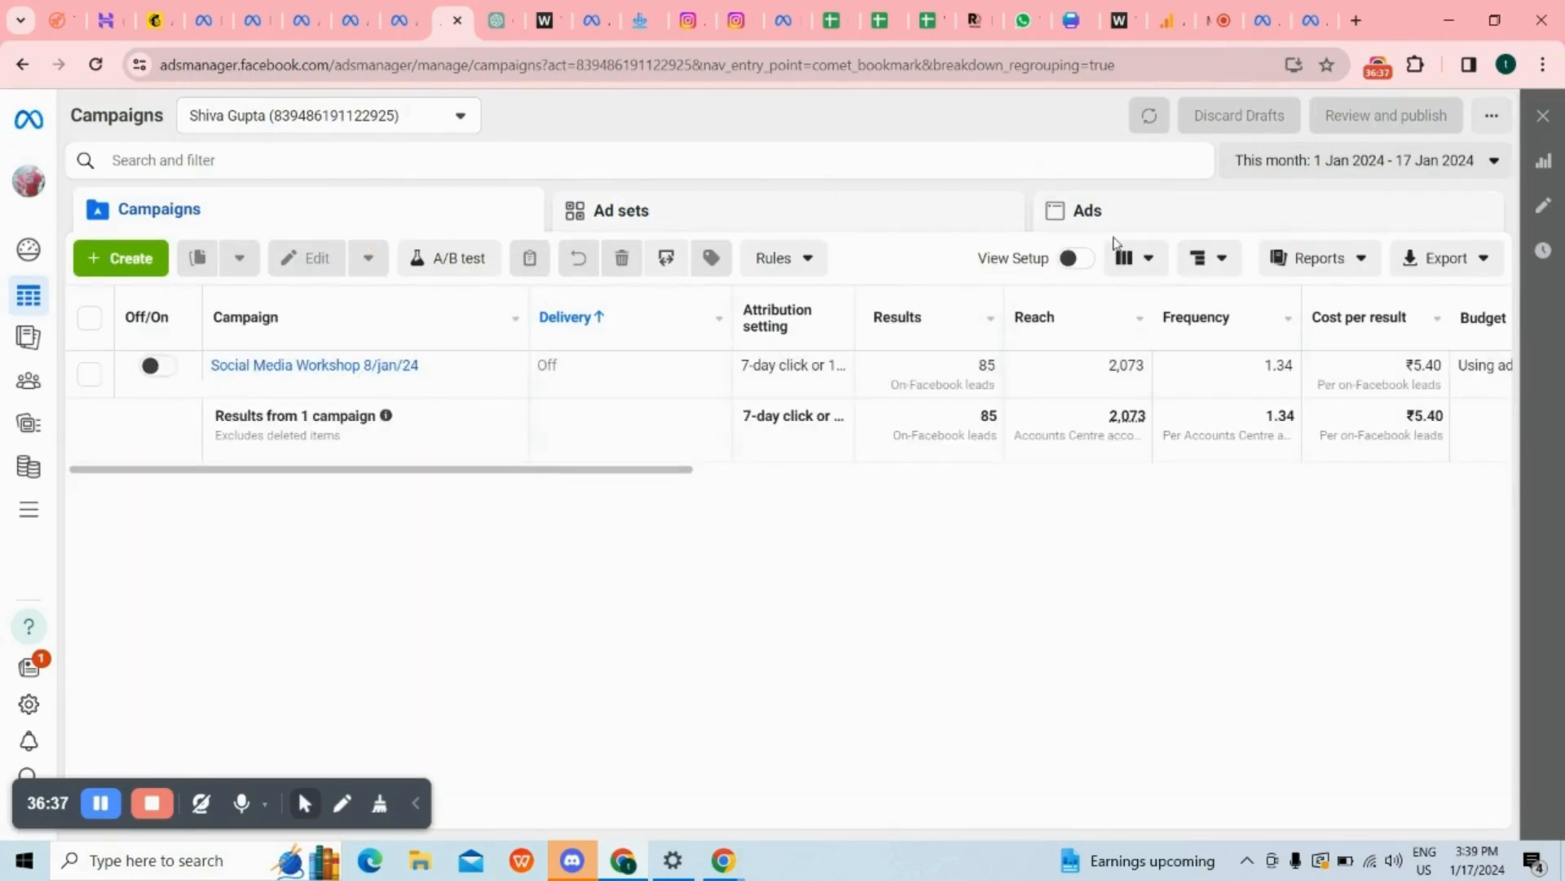
Check the Google Meet call, and go through the ad sets level to the full ads list in Ads Manager.
click(1219, 20)
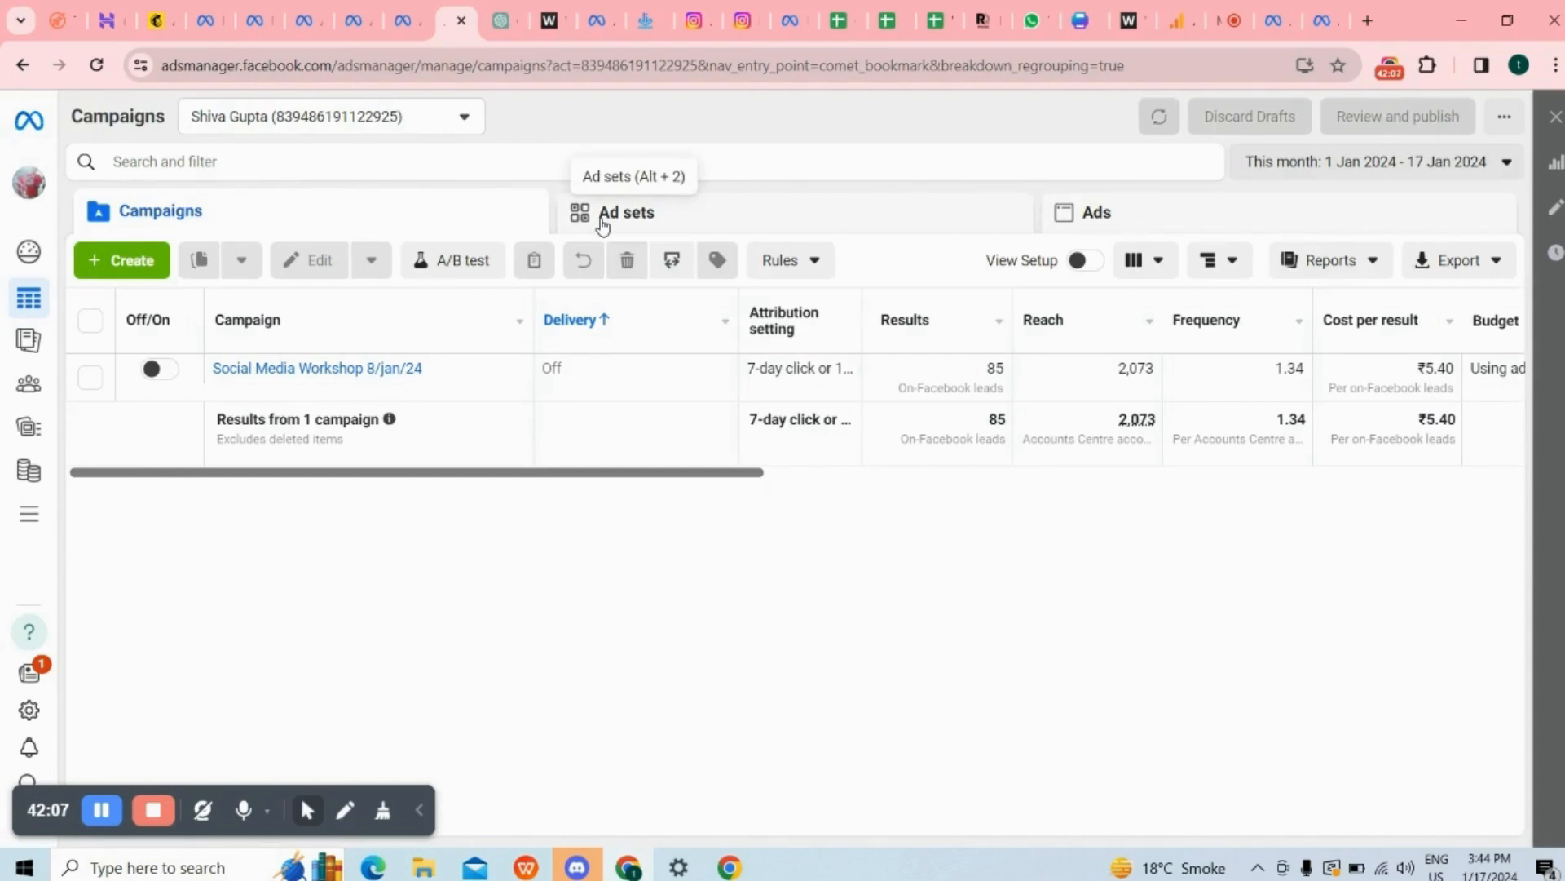
click(603, 224)
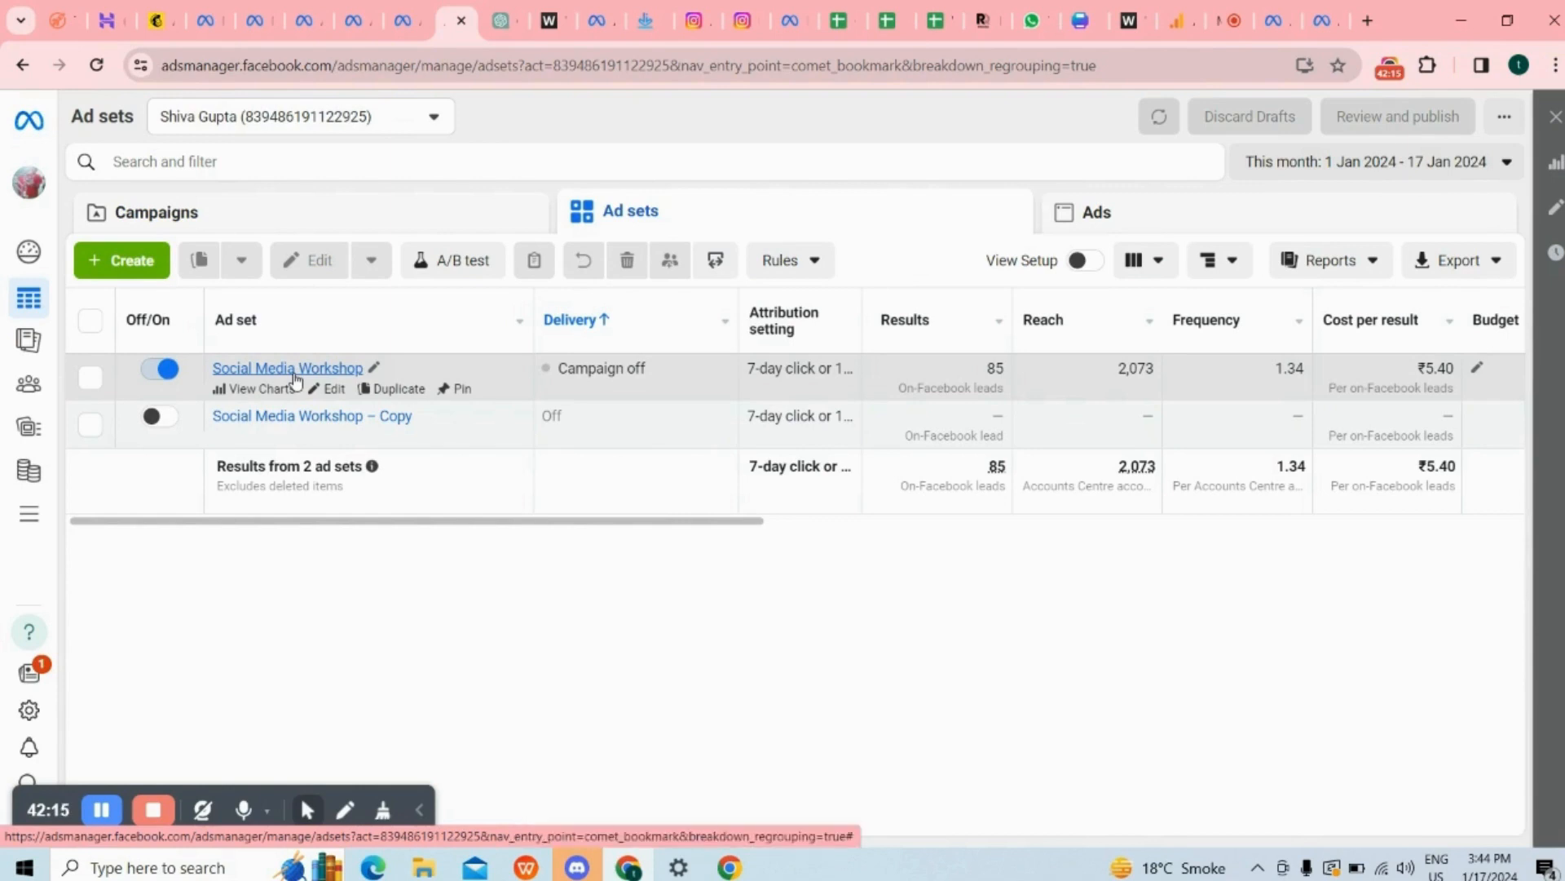
click(1093, 214)
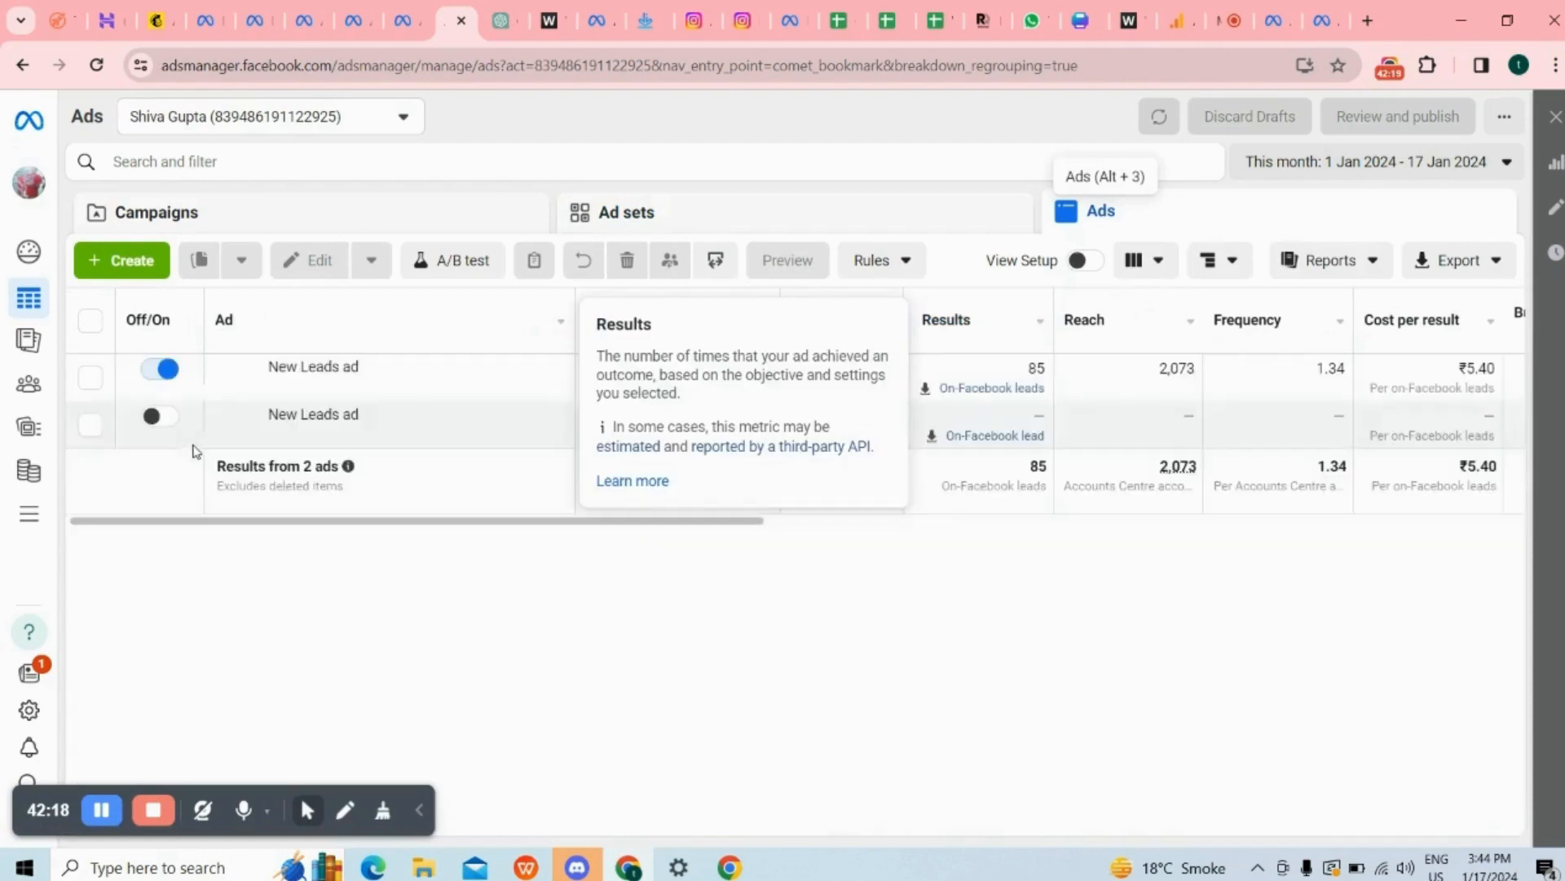
Preview the switched-off New Leads ad across its placements, close the preview and return to the ad sets list.
click(98, 428)
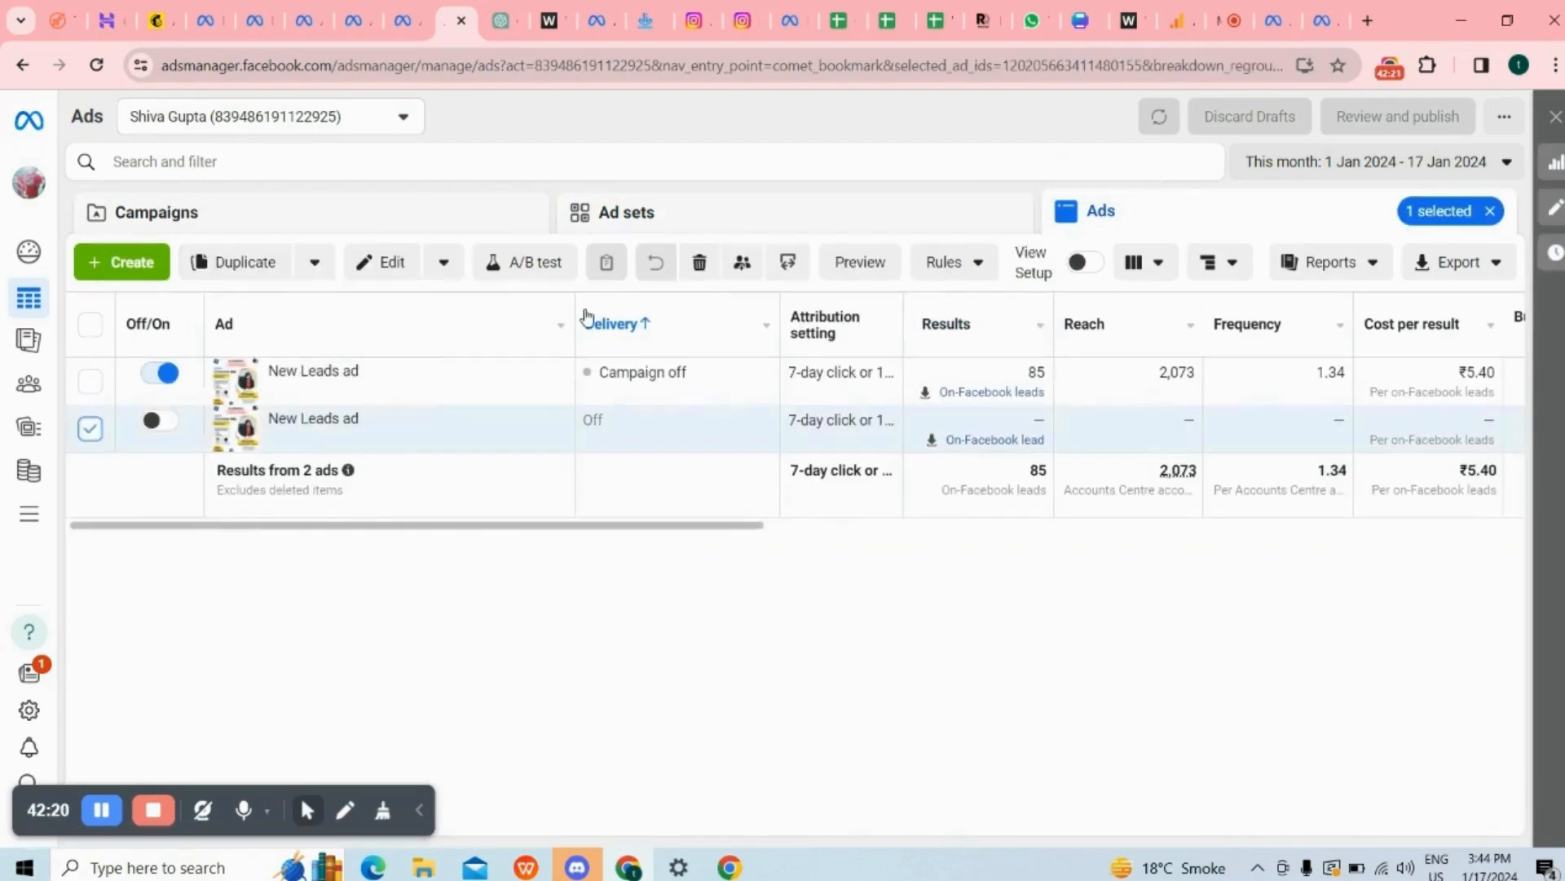
click(857, 261)
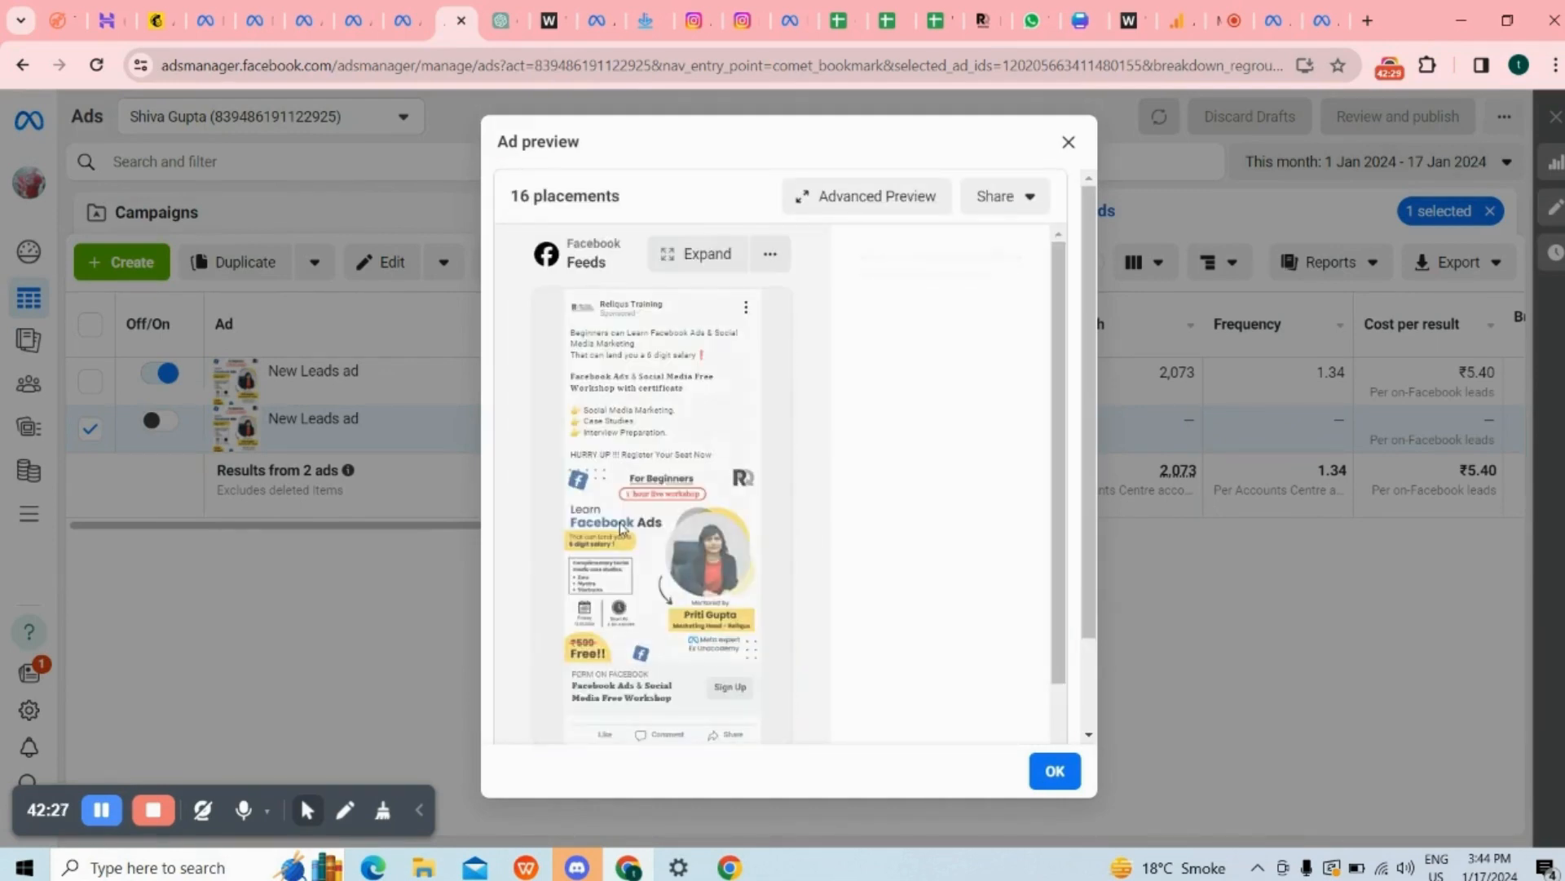
scroll(584, 530, down, 3)
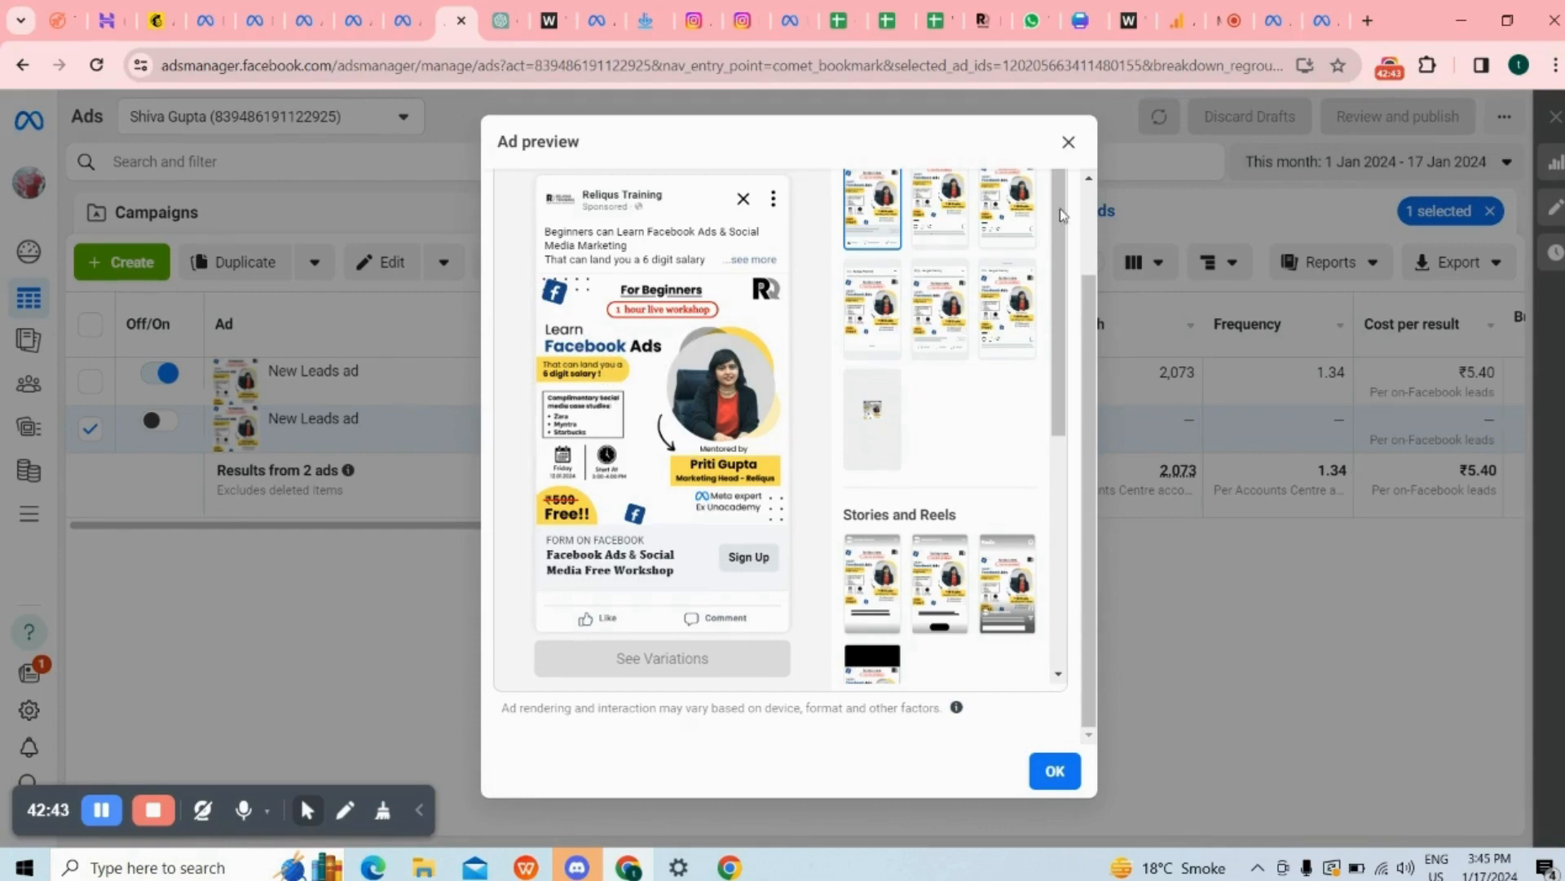
click(1070, 143)
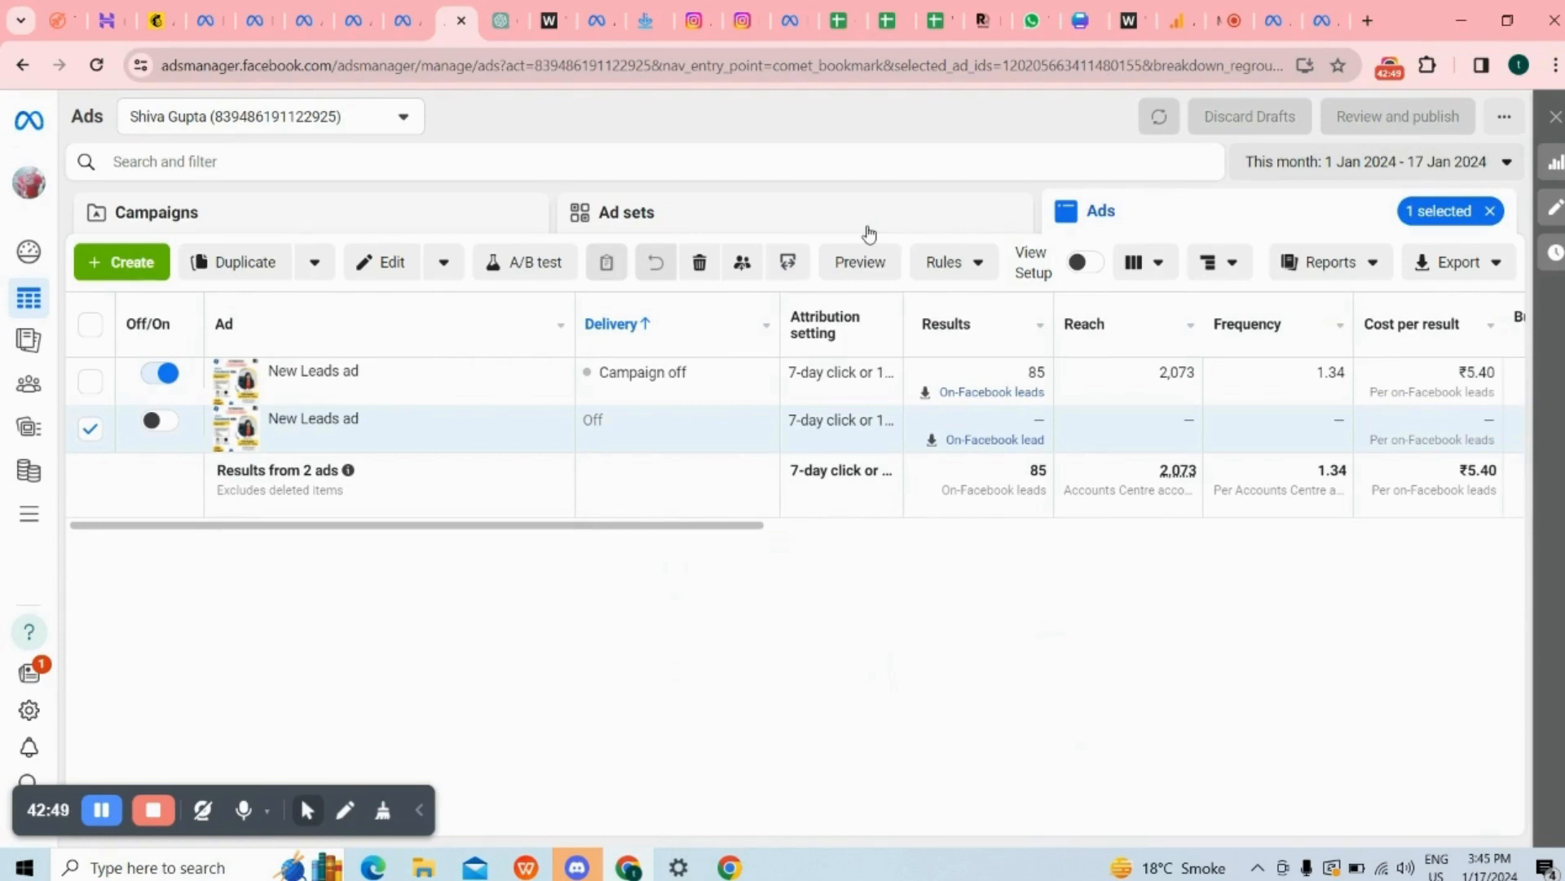
click(870, 232)
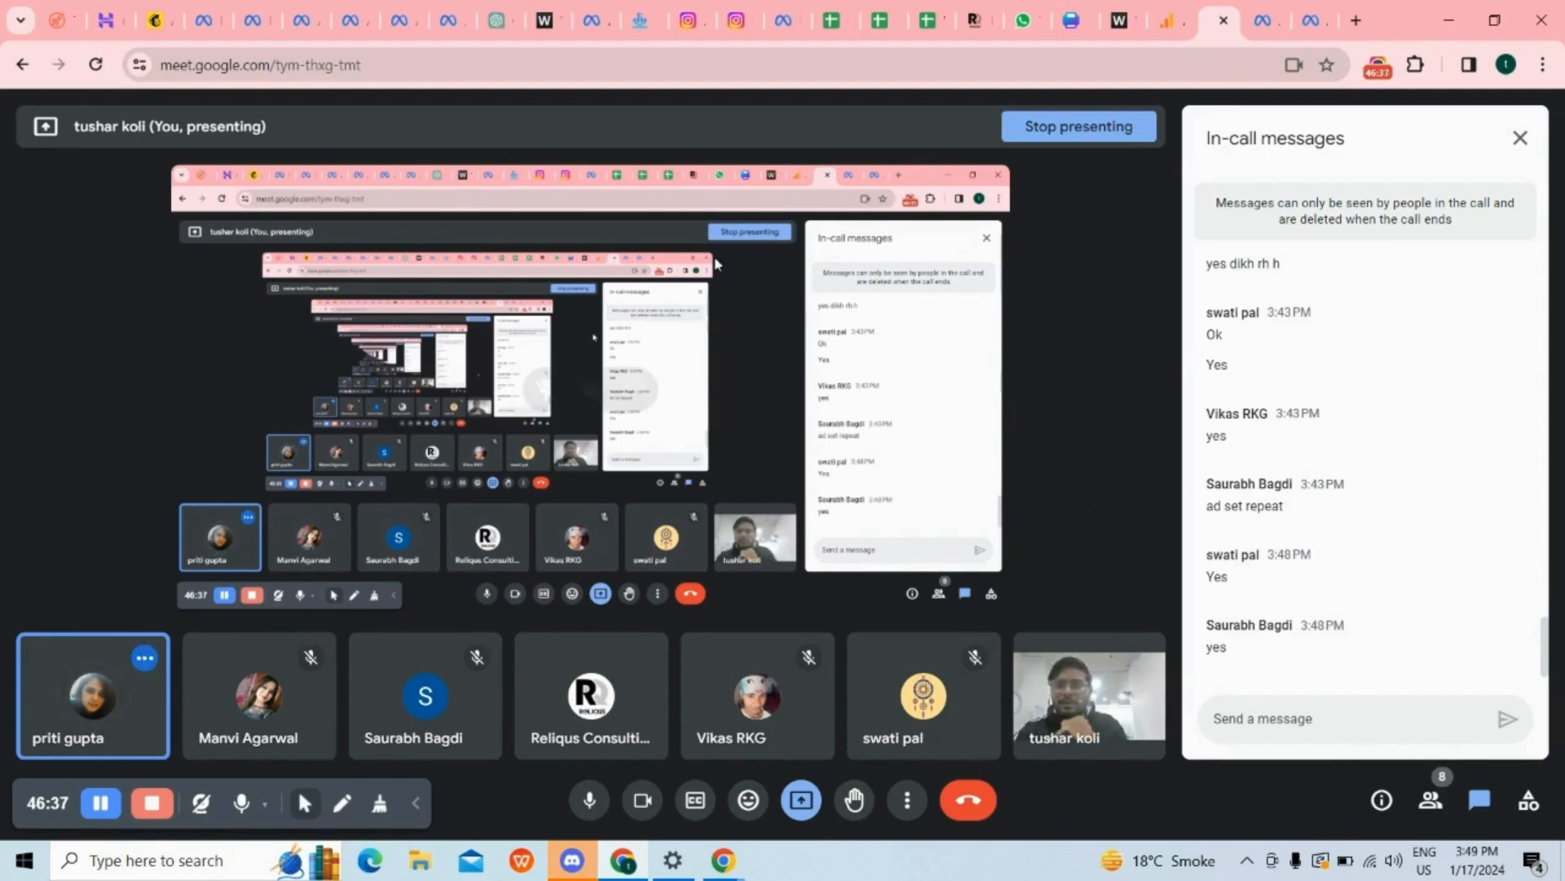
Create a new Auction campaign with the Awareness objective from the campaigns level in Ads Manager.
click(453, 8)
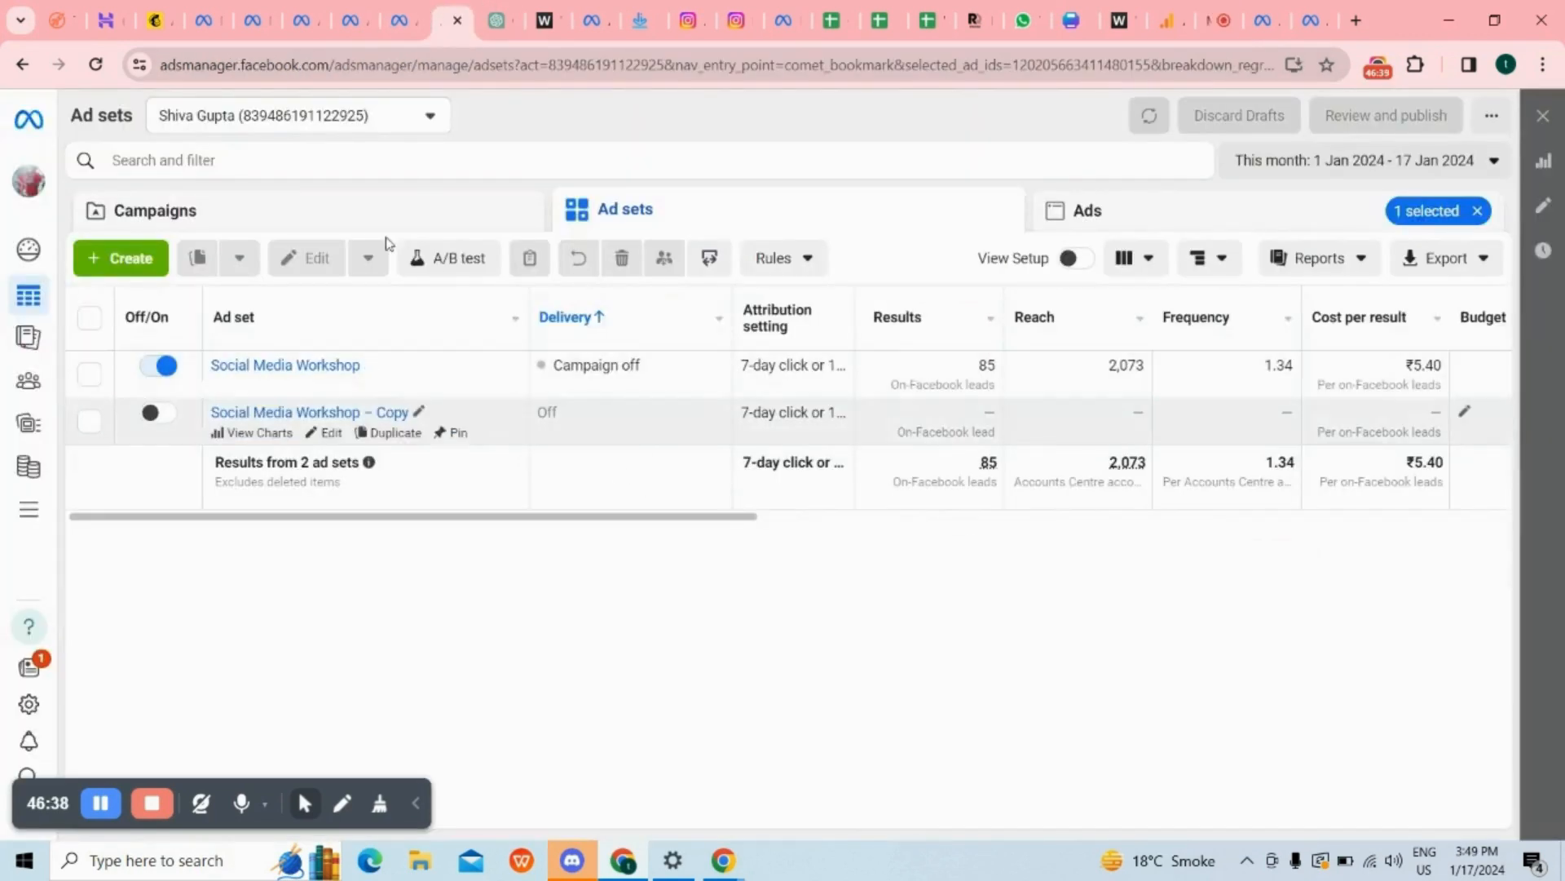
click(314, 216)
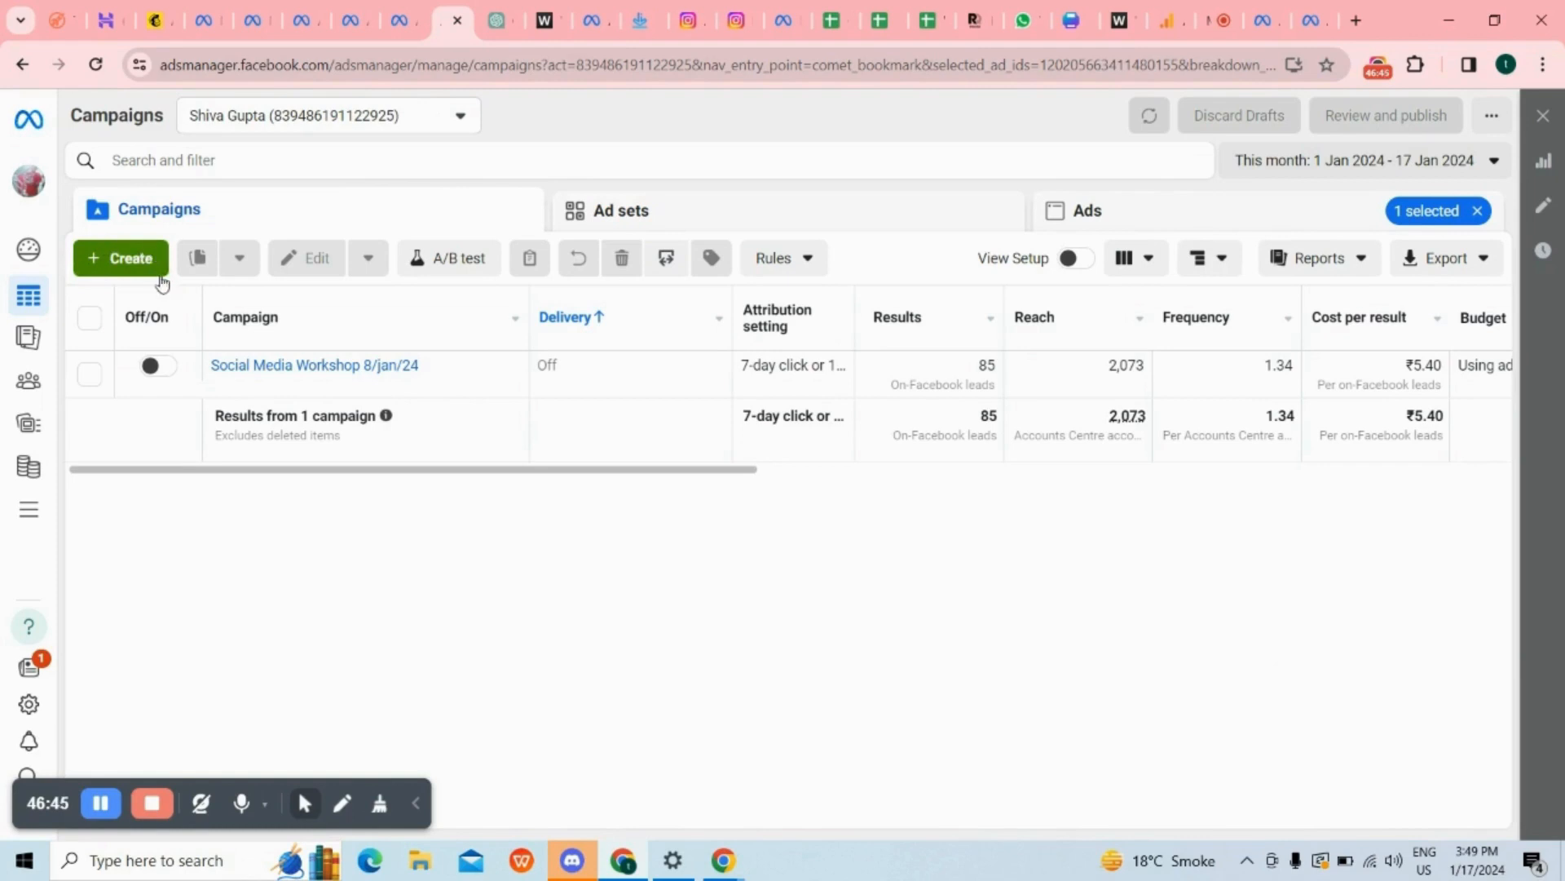
click(114, 268)
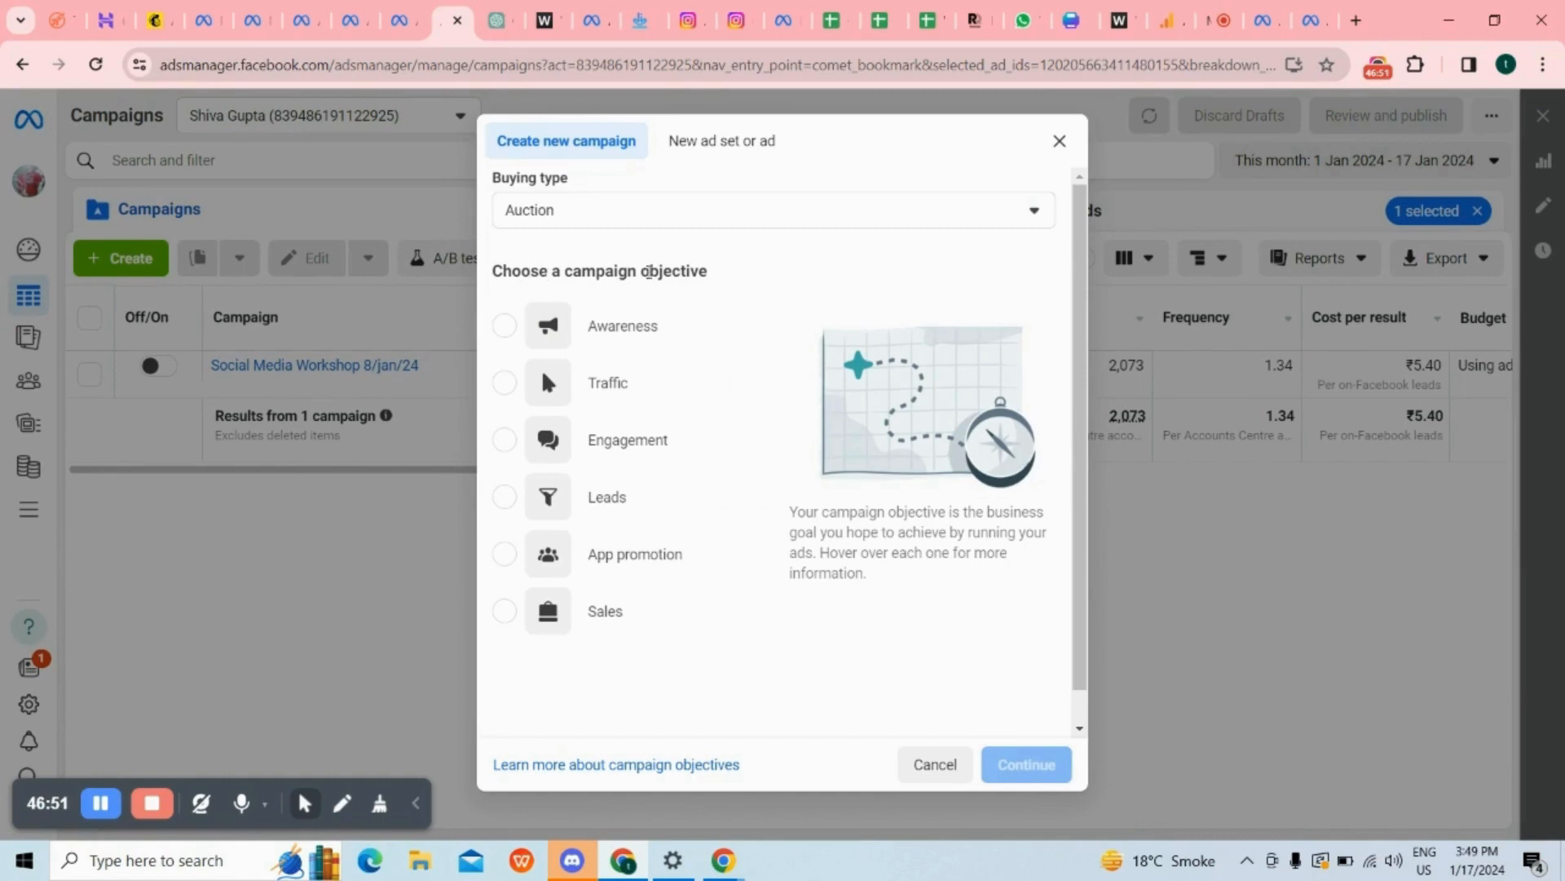
mouse_move(647, 331)
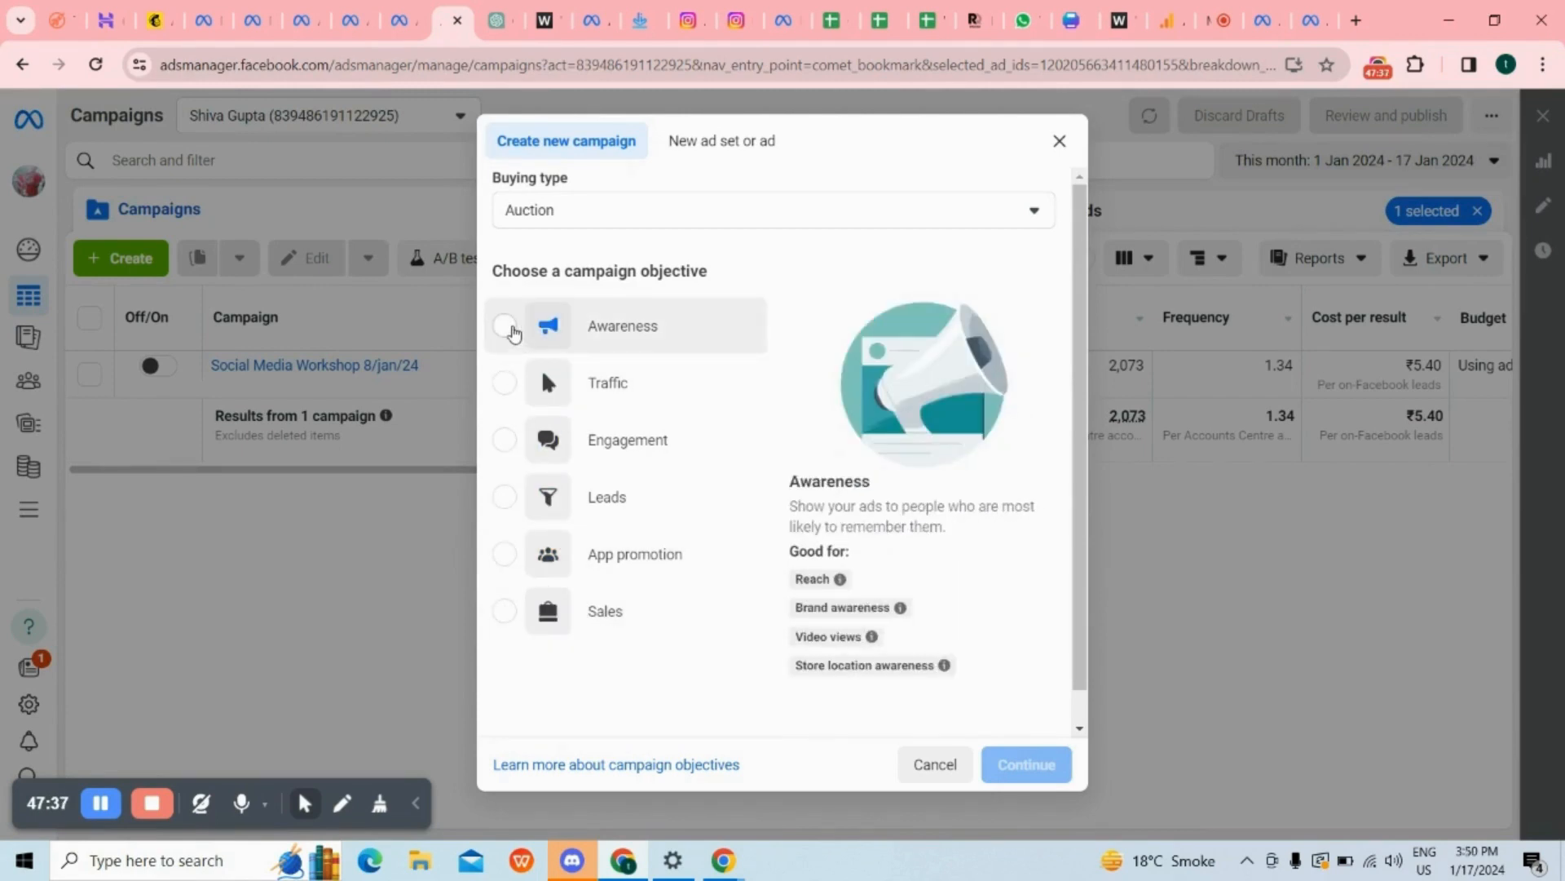
click(506, 327)
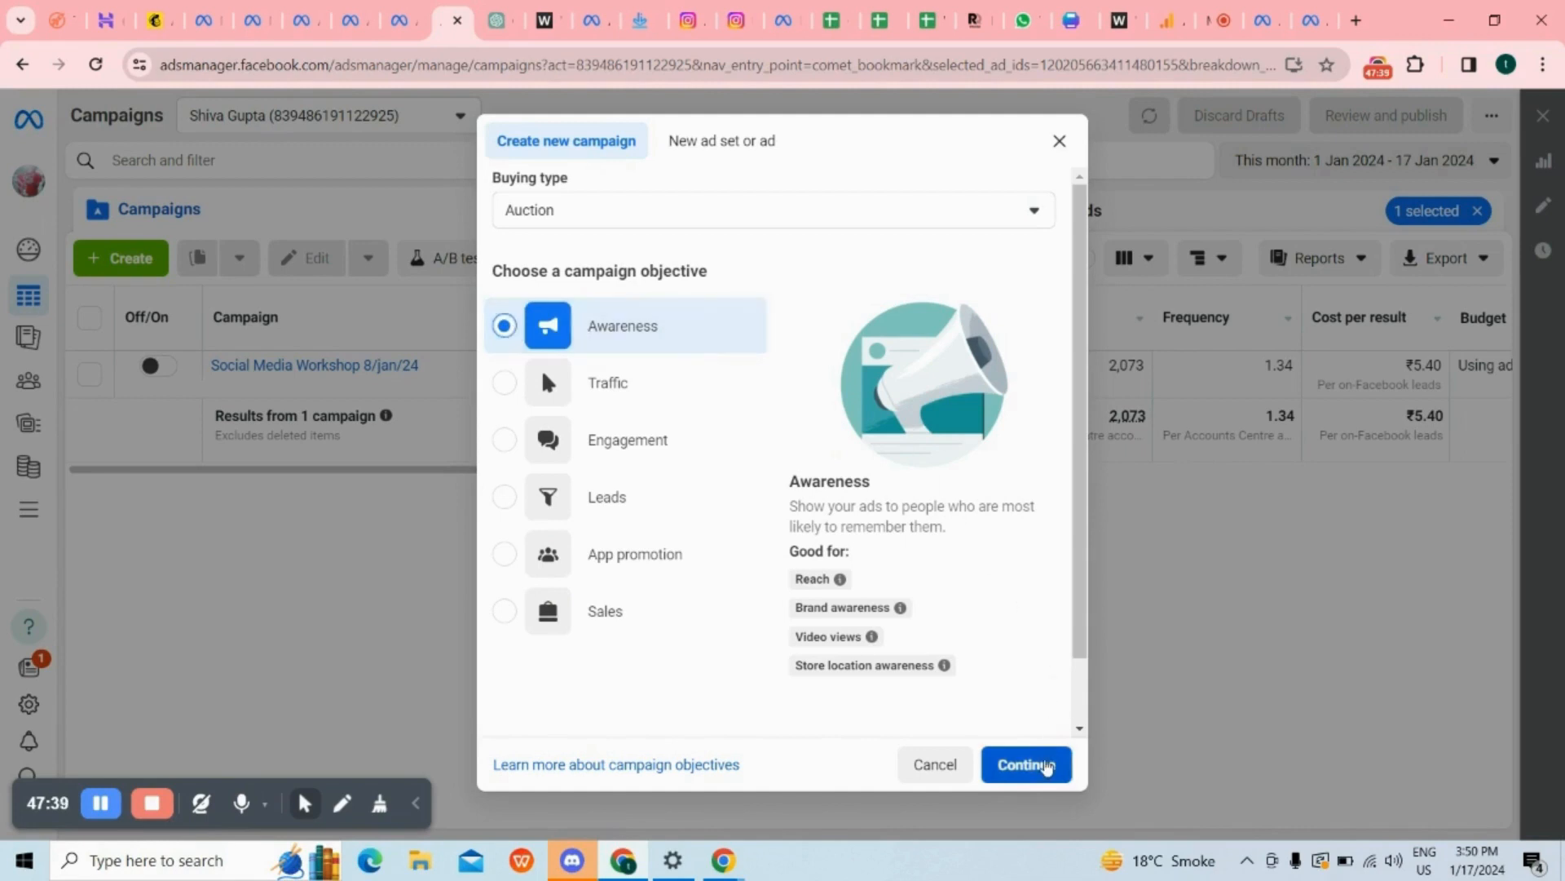
click(1047, 765)
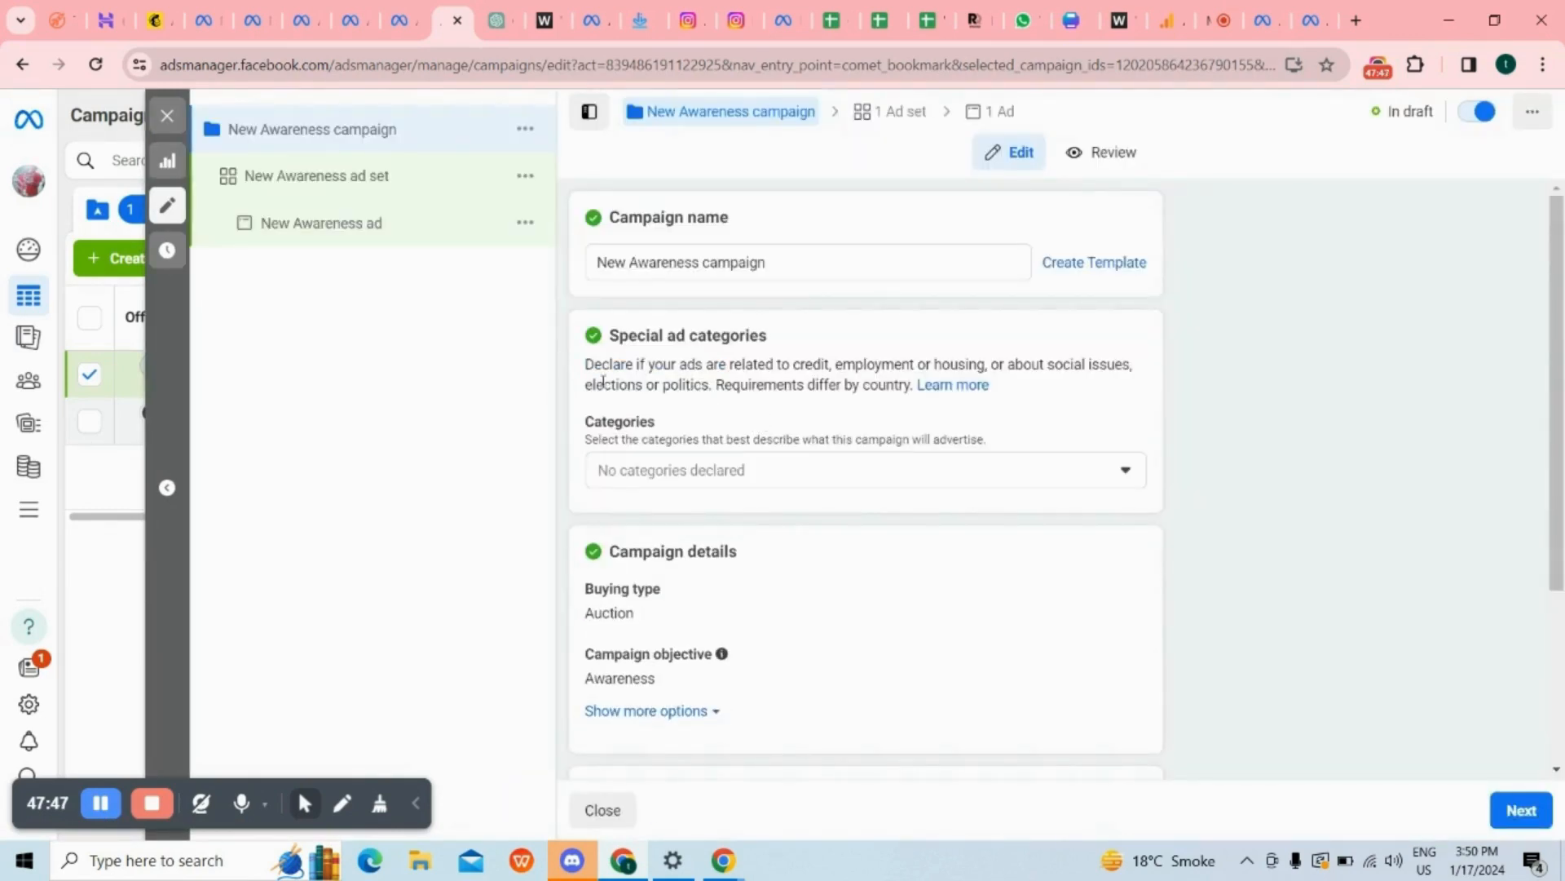
Rename the new Awareness campaign as "Digital Marketing Institute".
triple_click(783, 269)
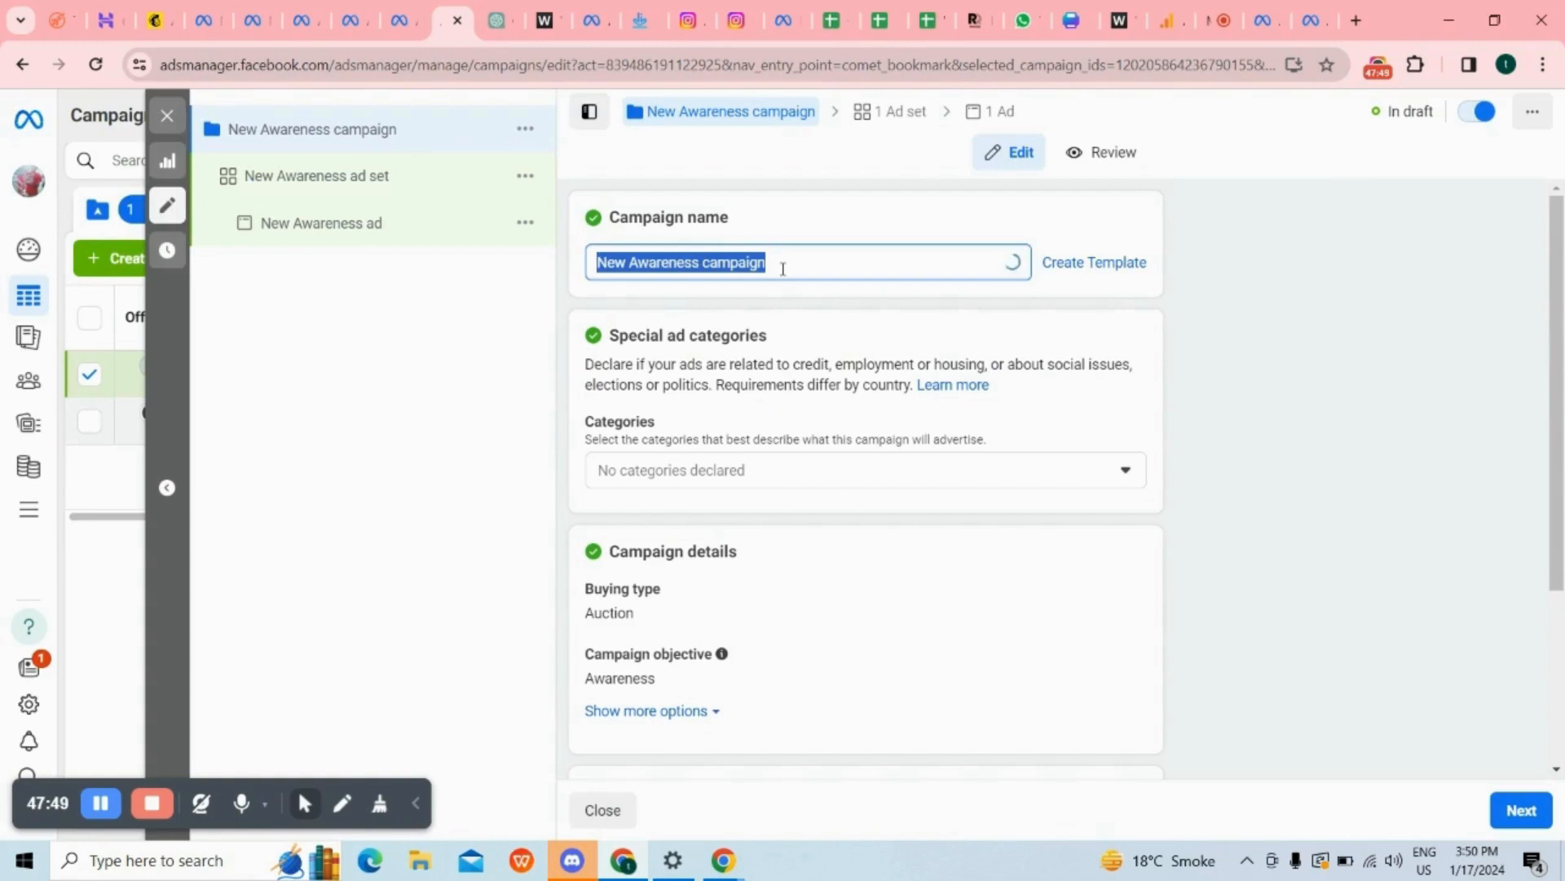
key(BackSpace)
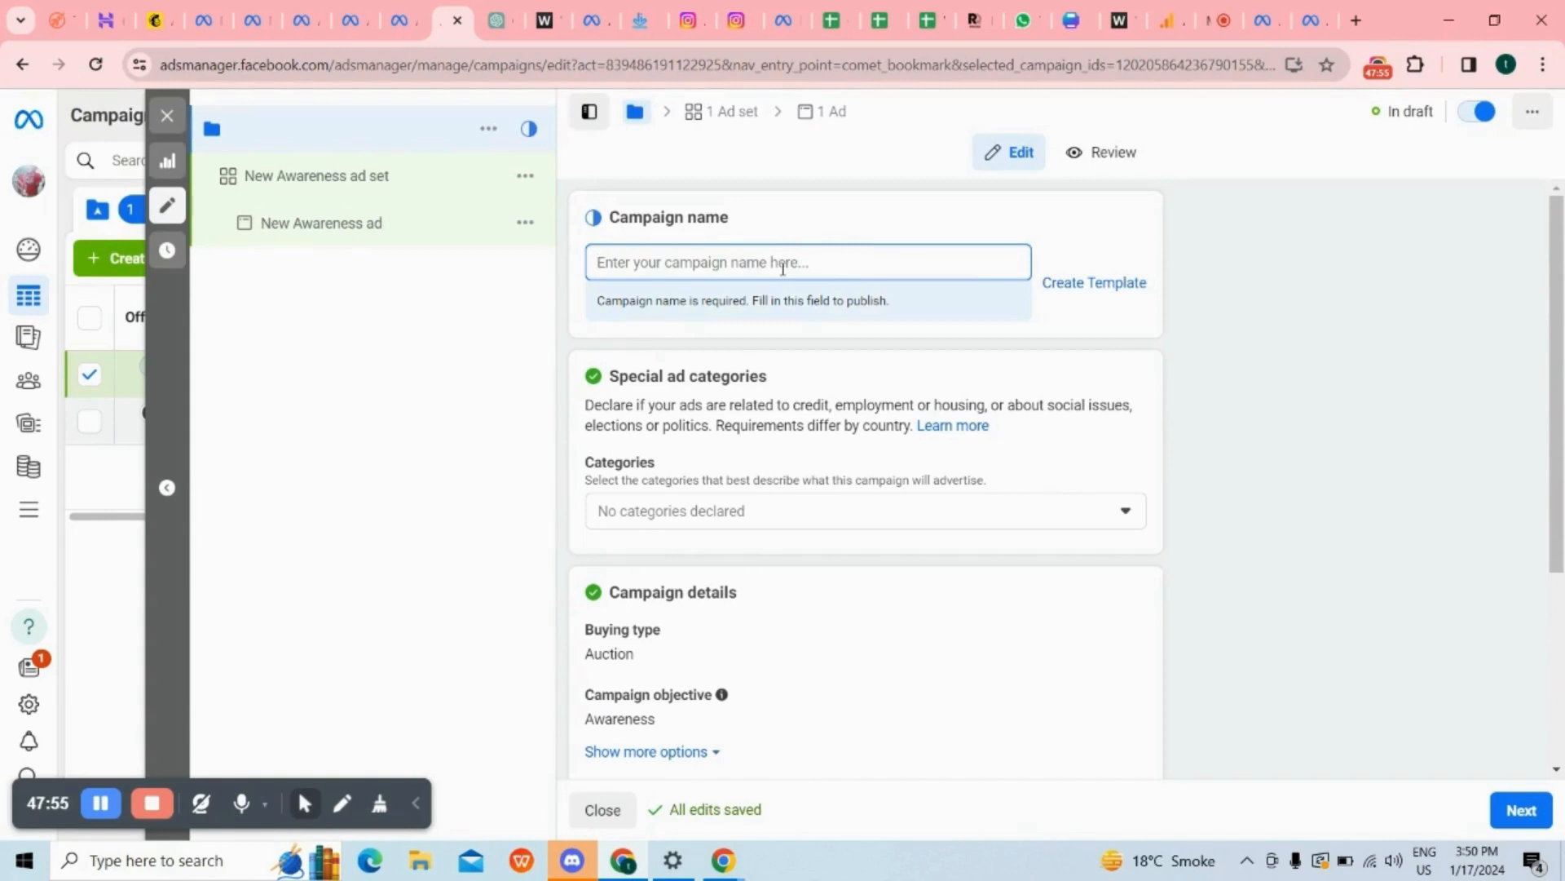
text(Di)
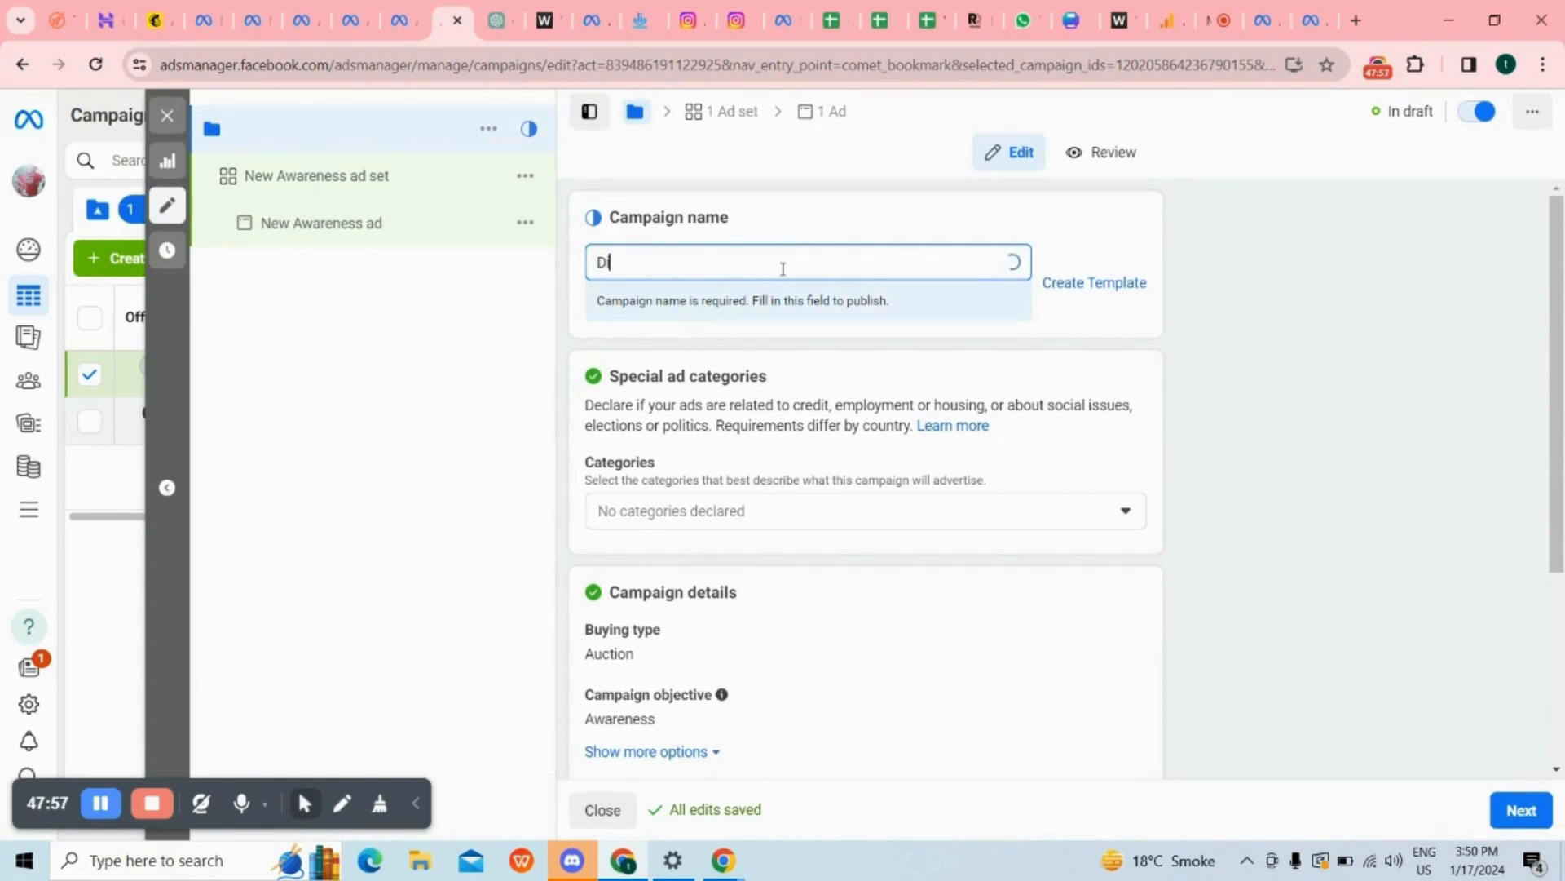
text(gital Market)
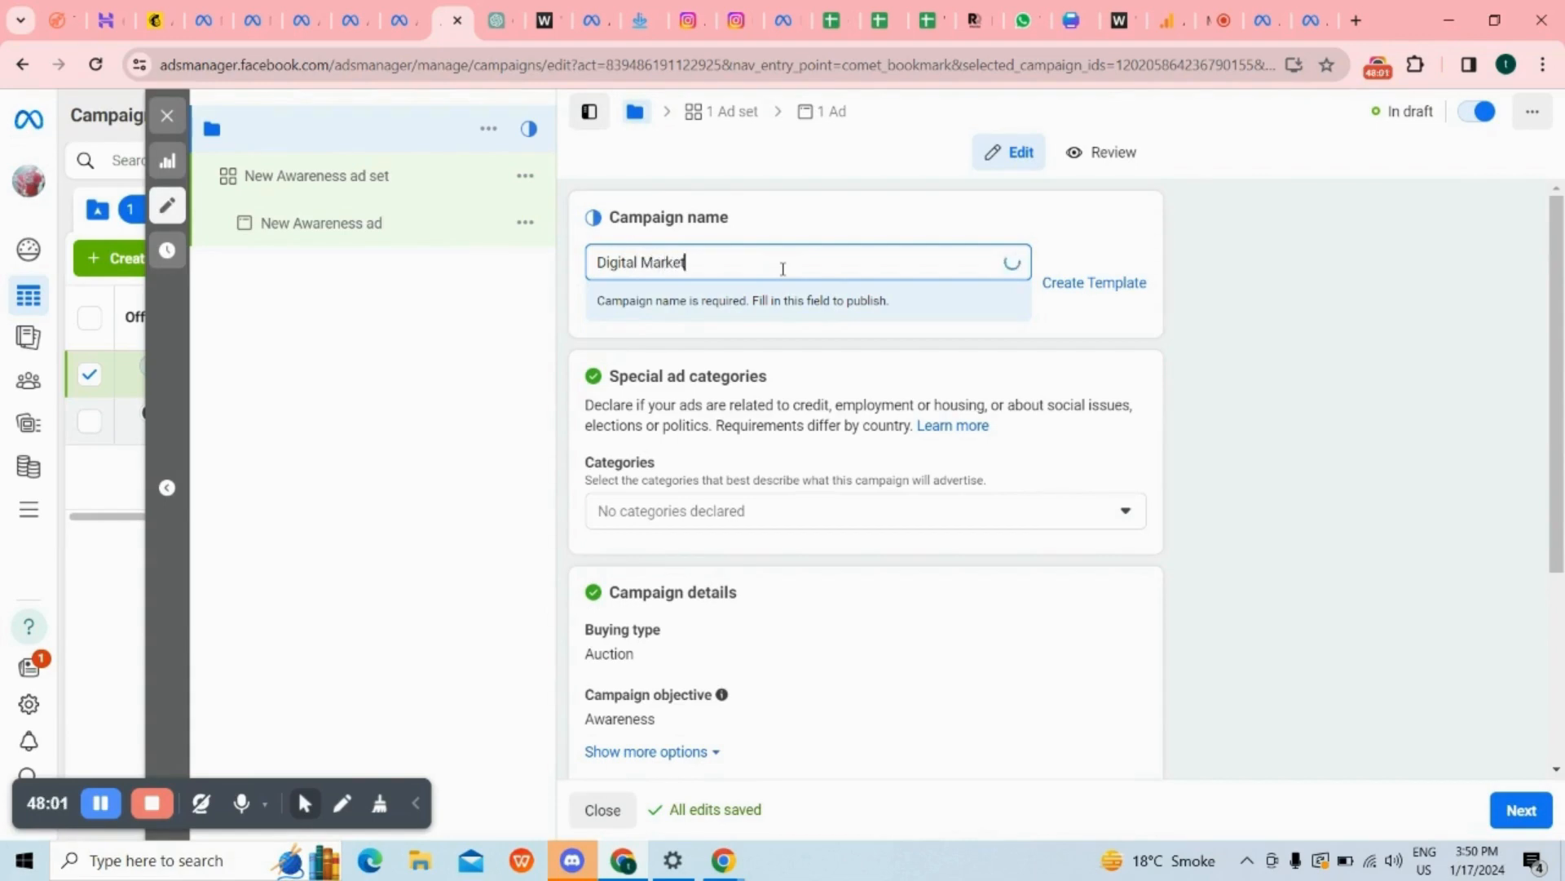
text(ing Institute)
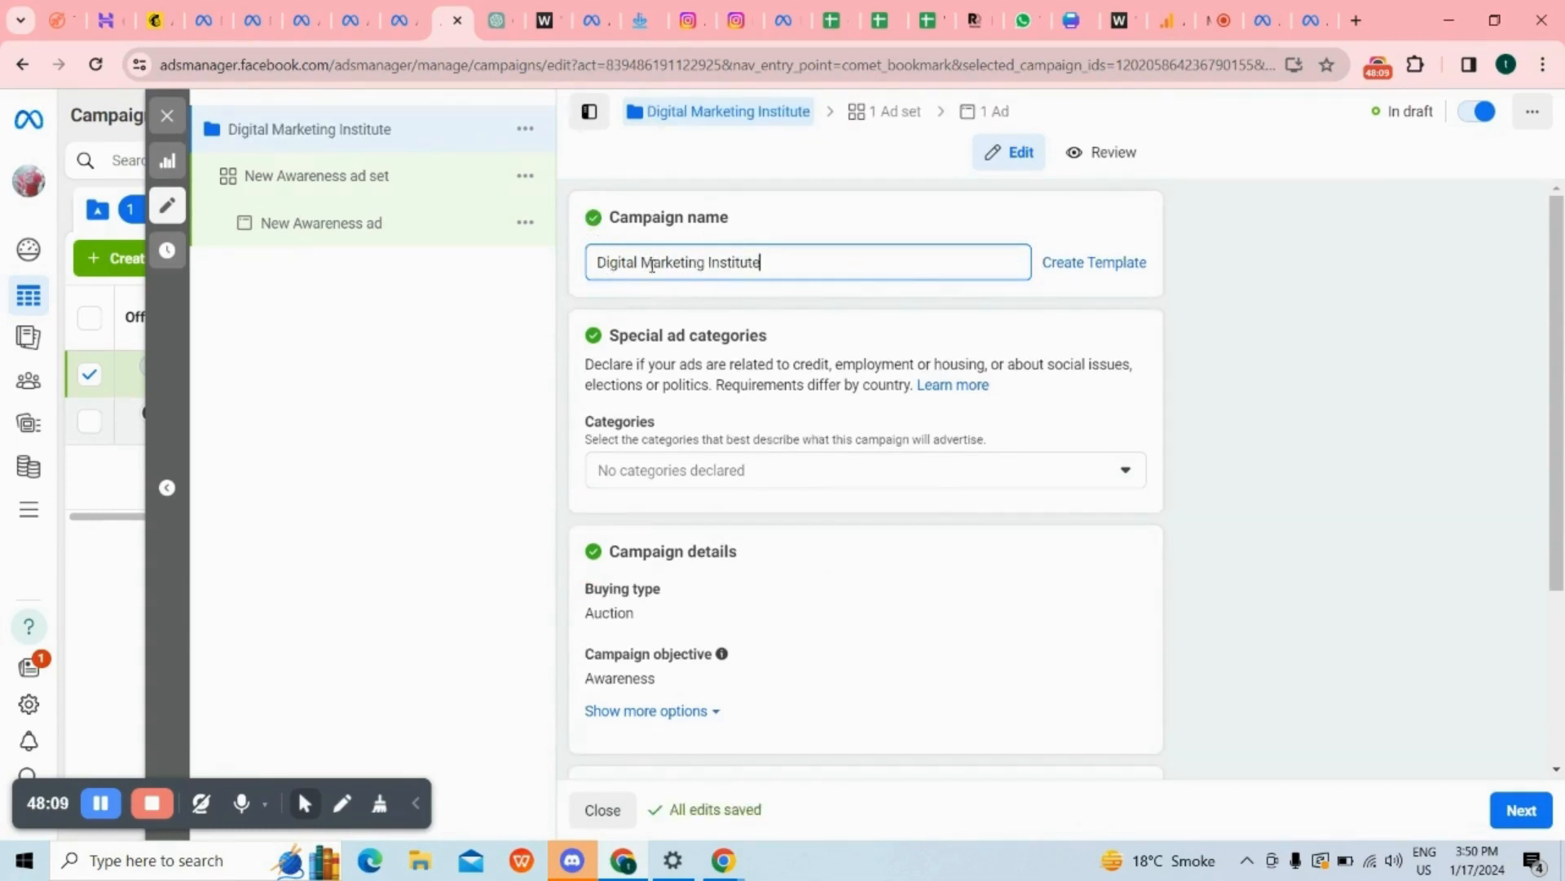
Review the special ad category options for the campaign and close the list without declaring any.
scroll(765, 262, down, 1)
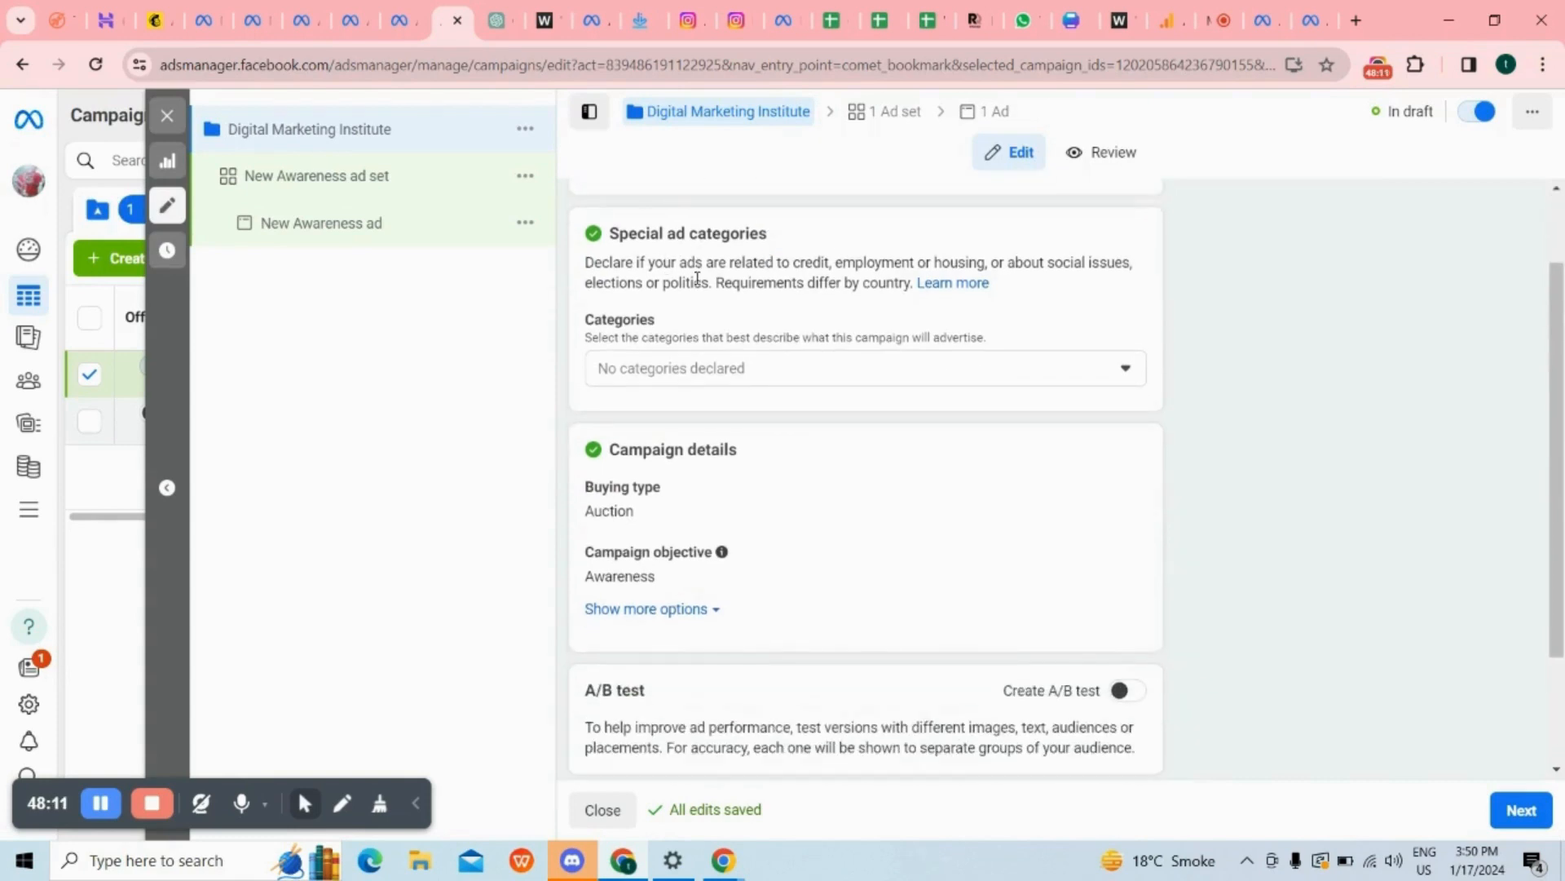
scroll(624, 334, up, 1)
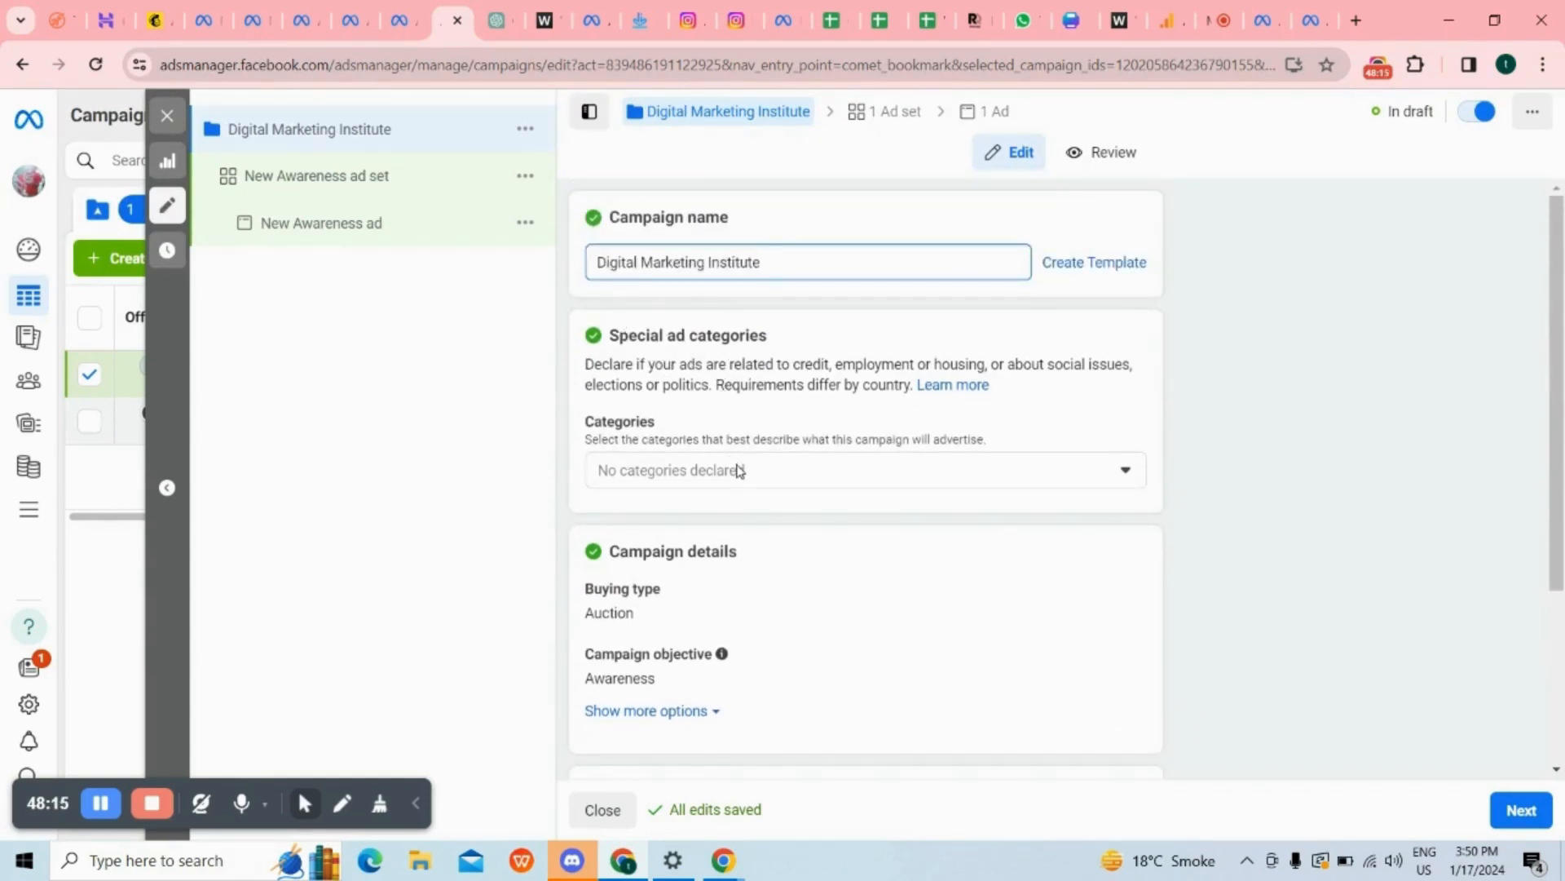
click(737, 468)
scroll(743, 448, down, 1)
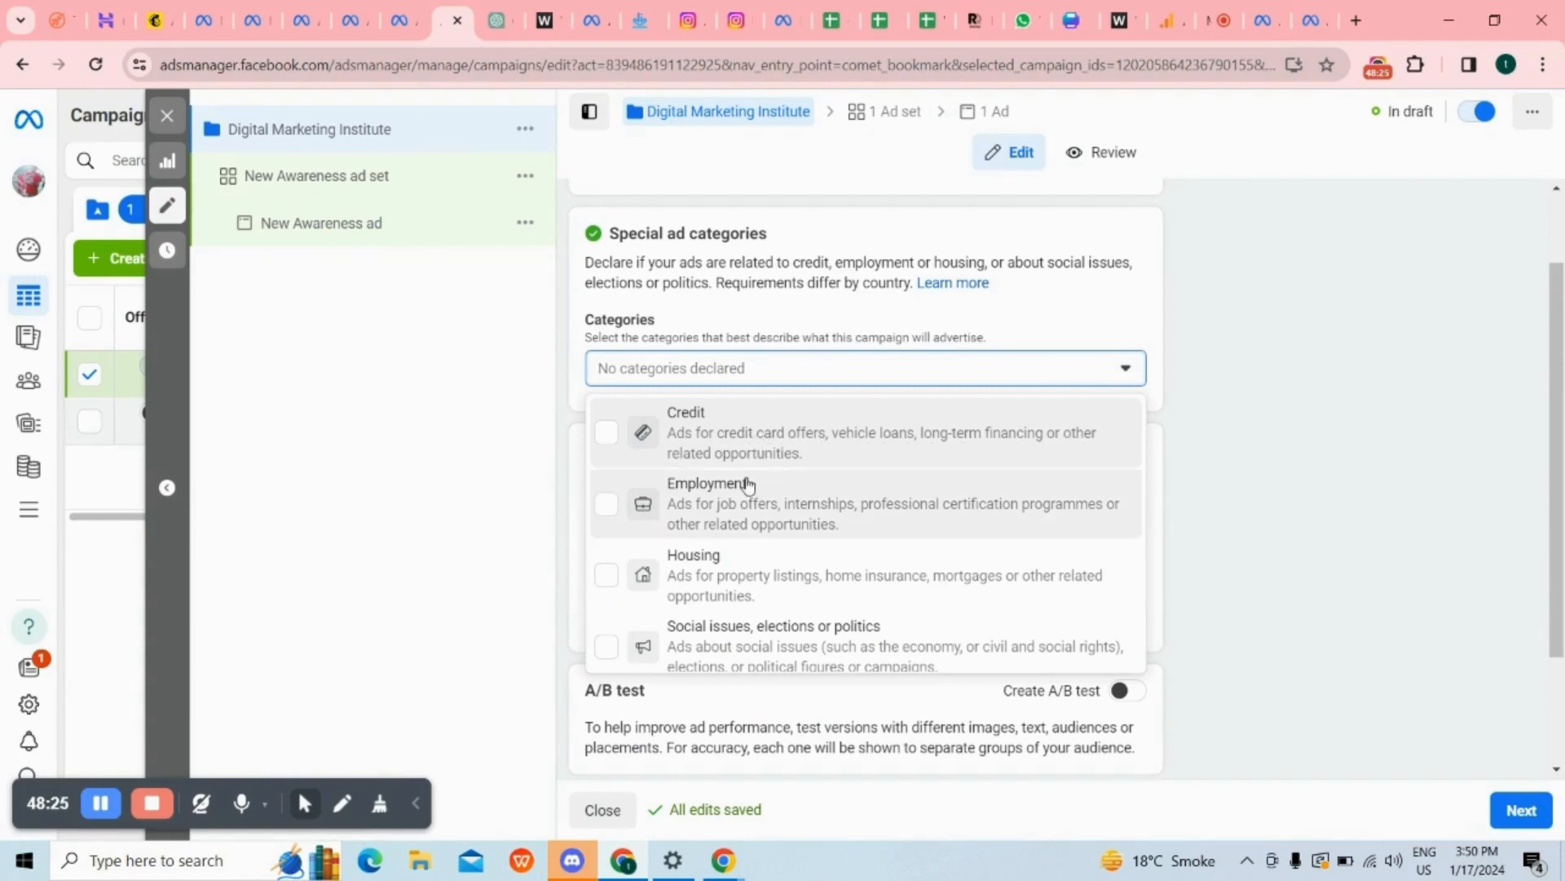
scroll(750, 493, down, 1)
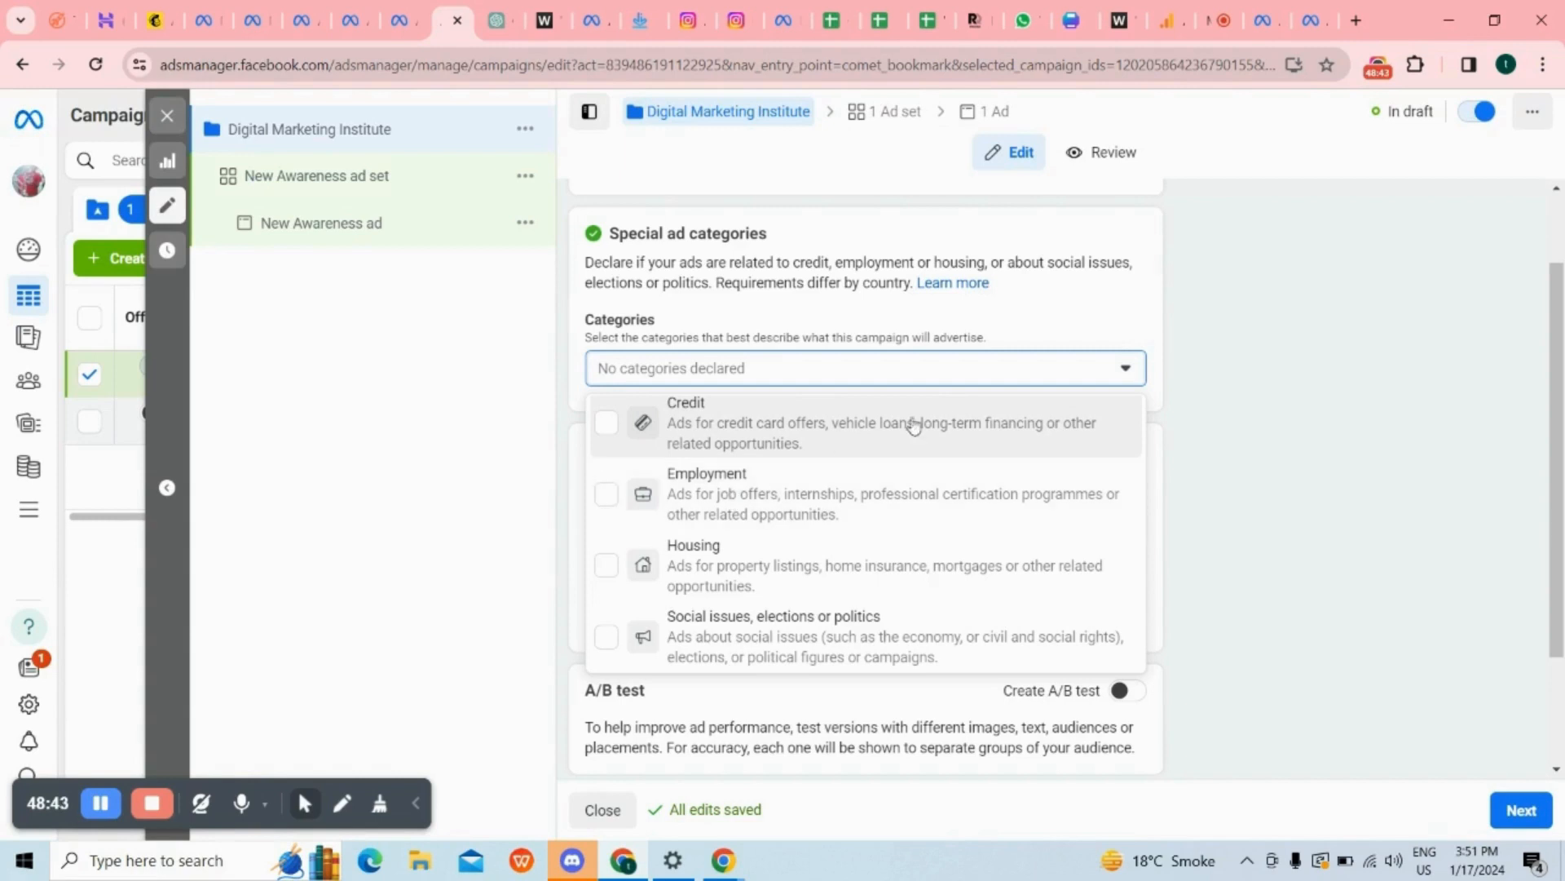
click(1046, 367)
Open the campaign's buying type for editing and review its choices, keeping Auction.
scroll(1066, 302, down, 1)
scroll(1067, 301, down, 1)
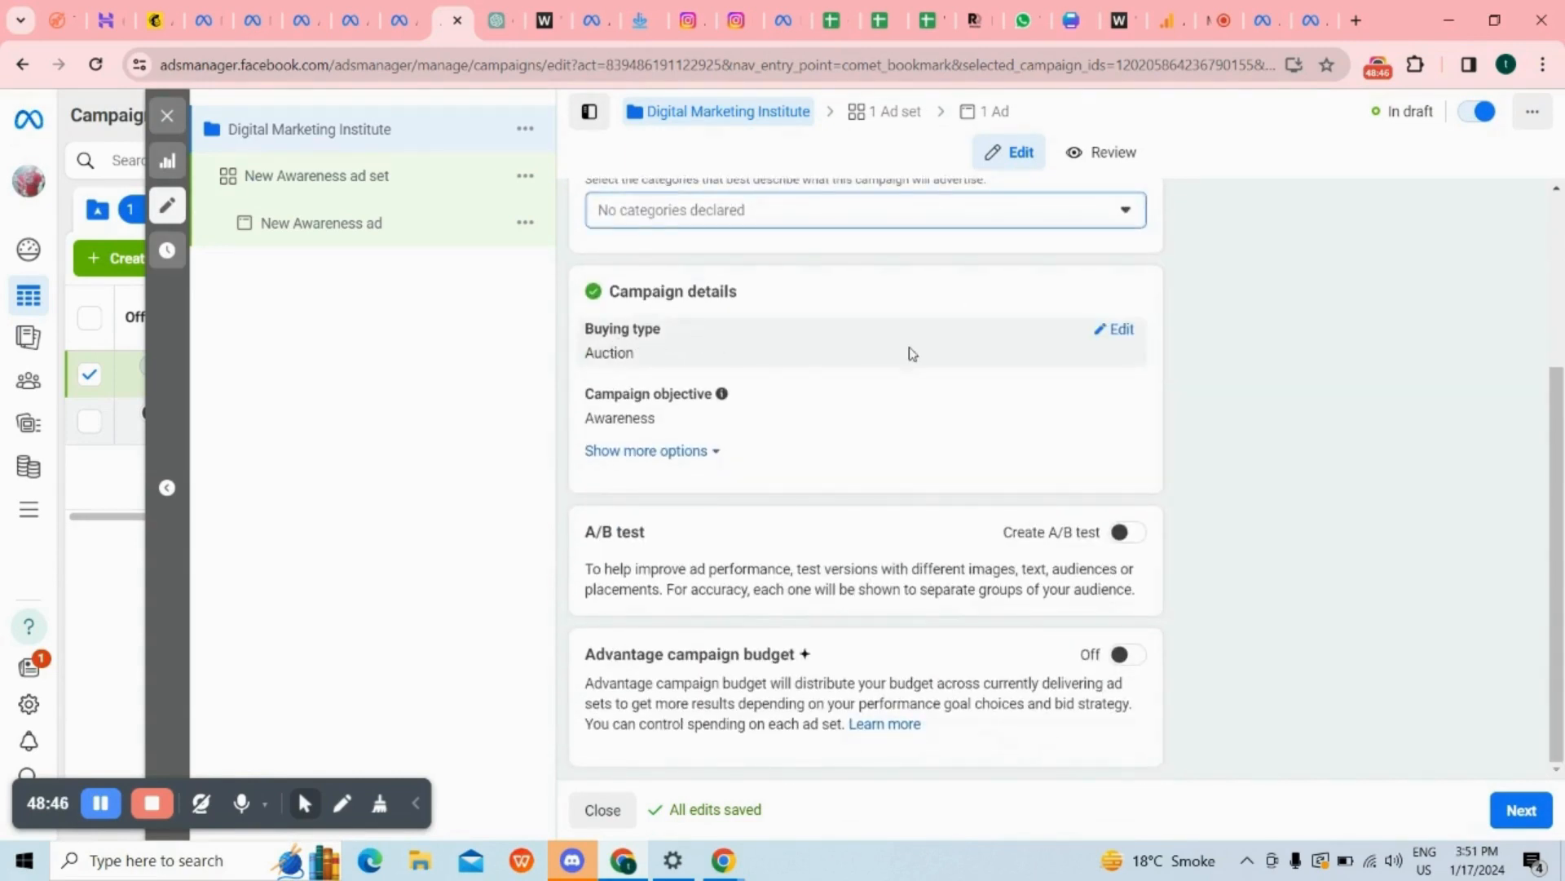
click(1117, 335)
click(965, 373)
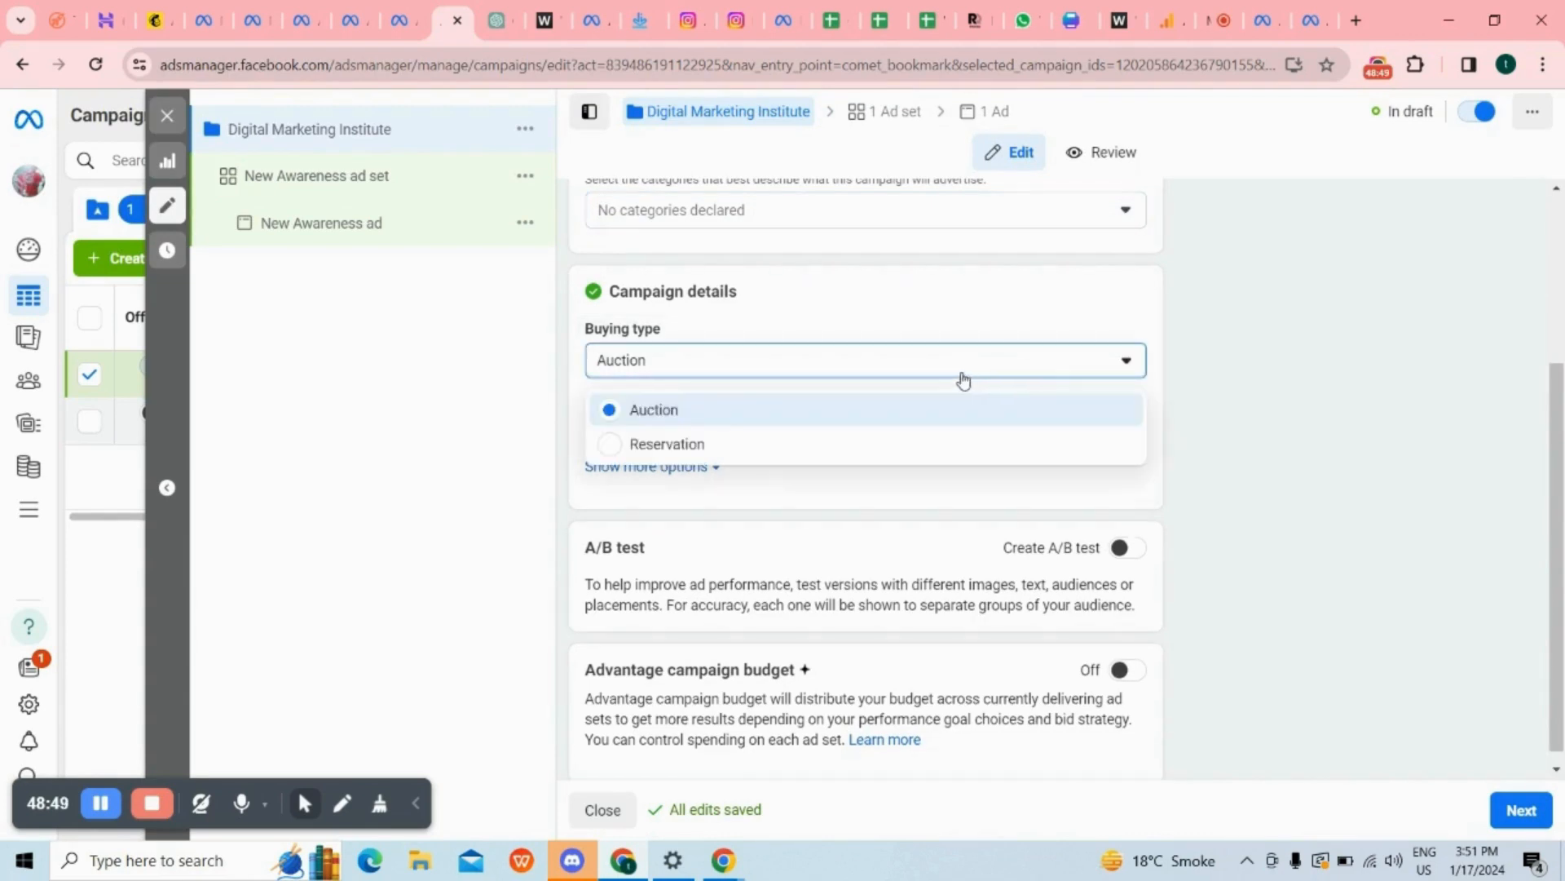
click(1109, 362)
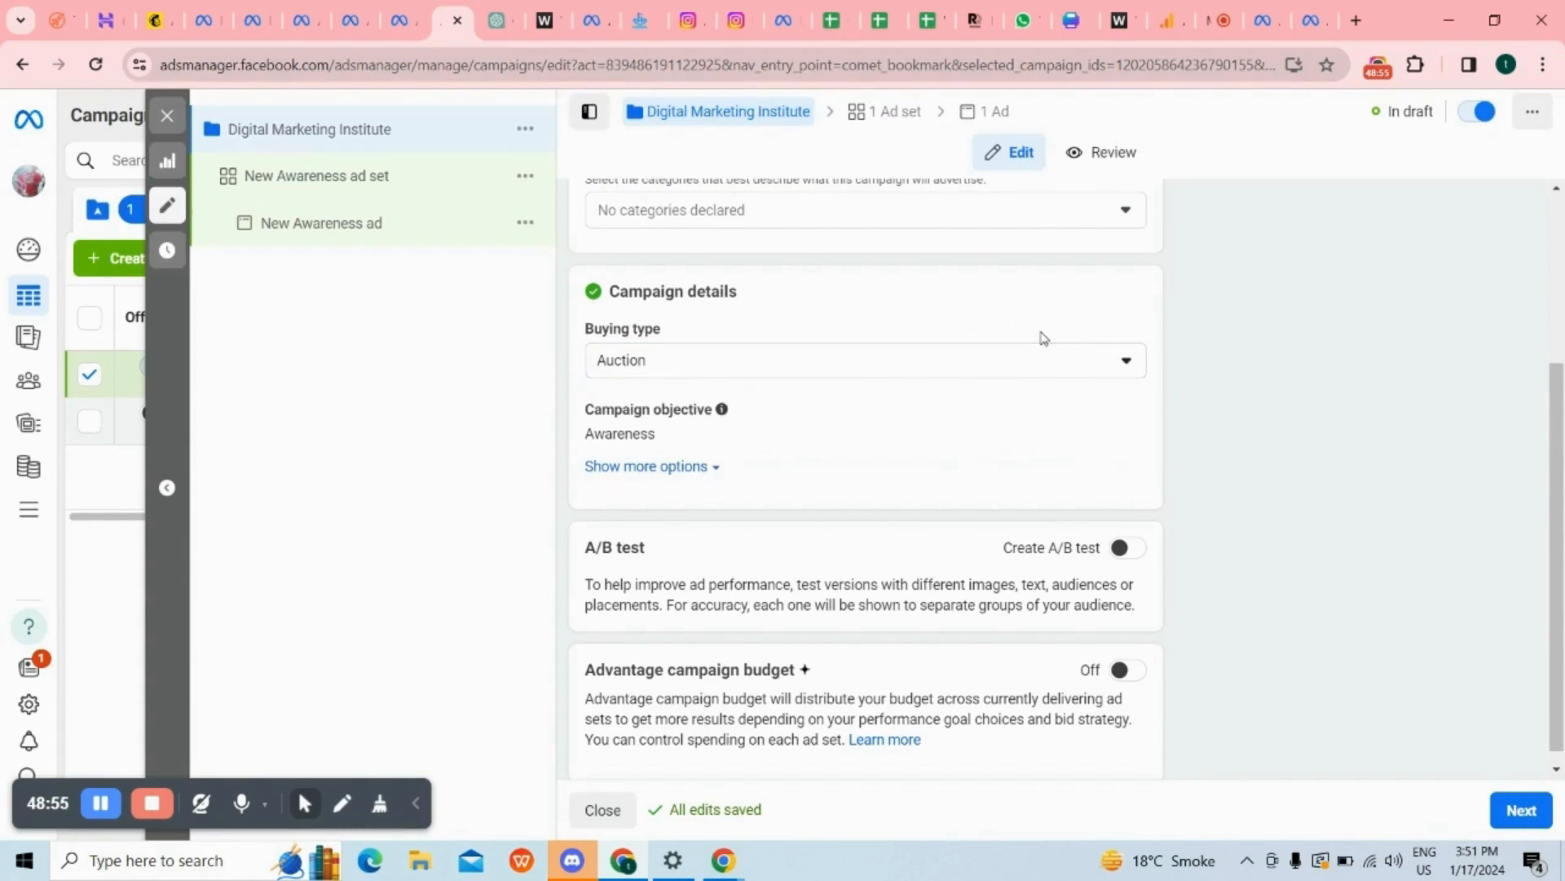
Open the campaign objective for editing and review the available objectives and remaining campaign settings, keeping Awareness.
scroll(1043, 339, down, 1)
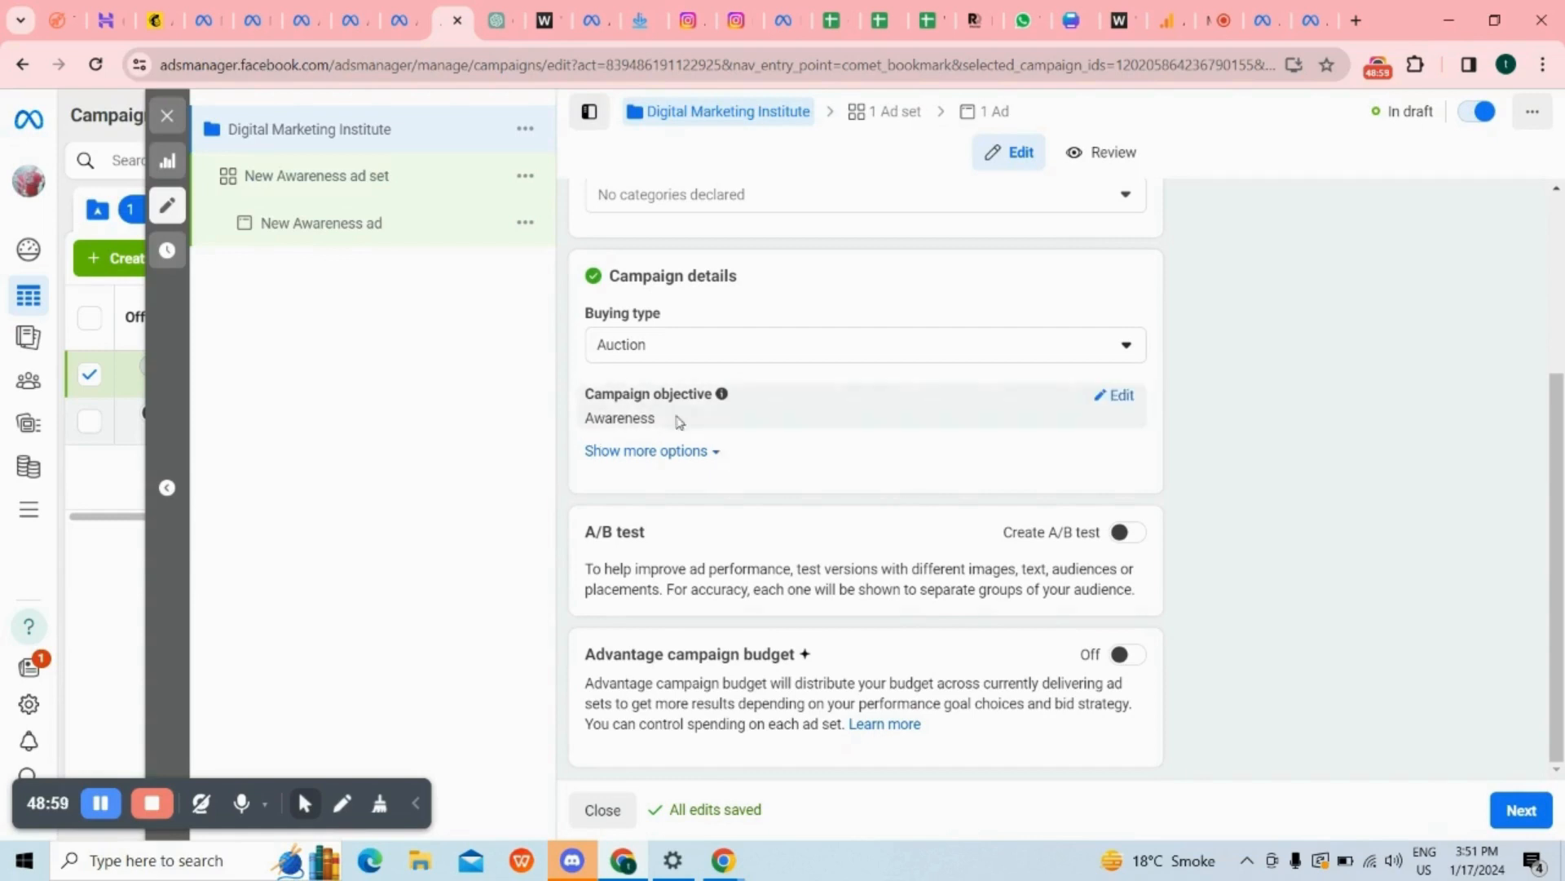
click(1118, 396)
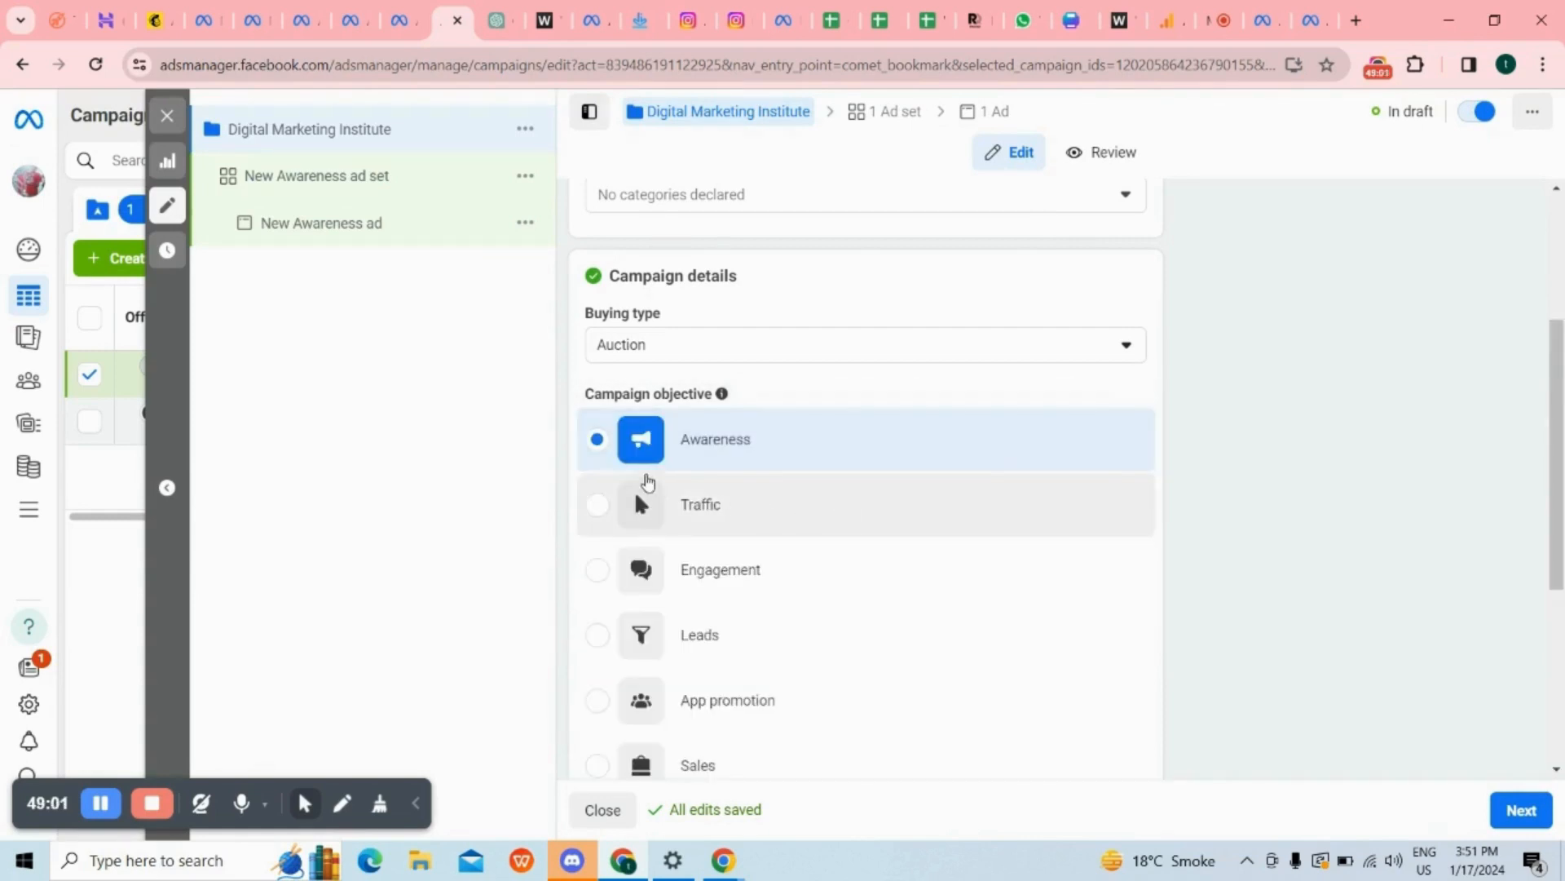
mouse_move(712, 448)
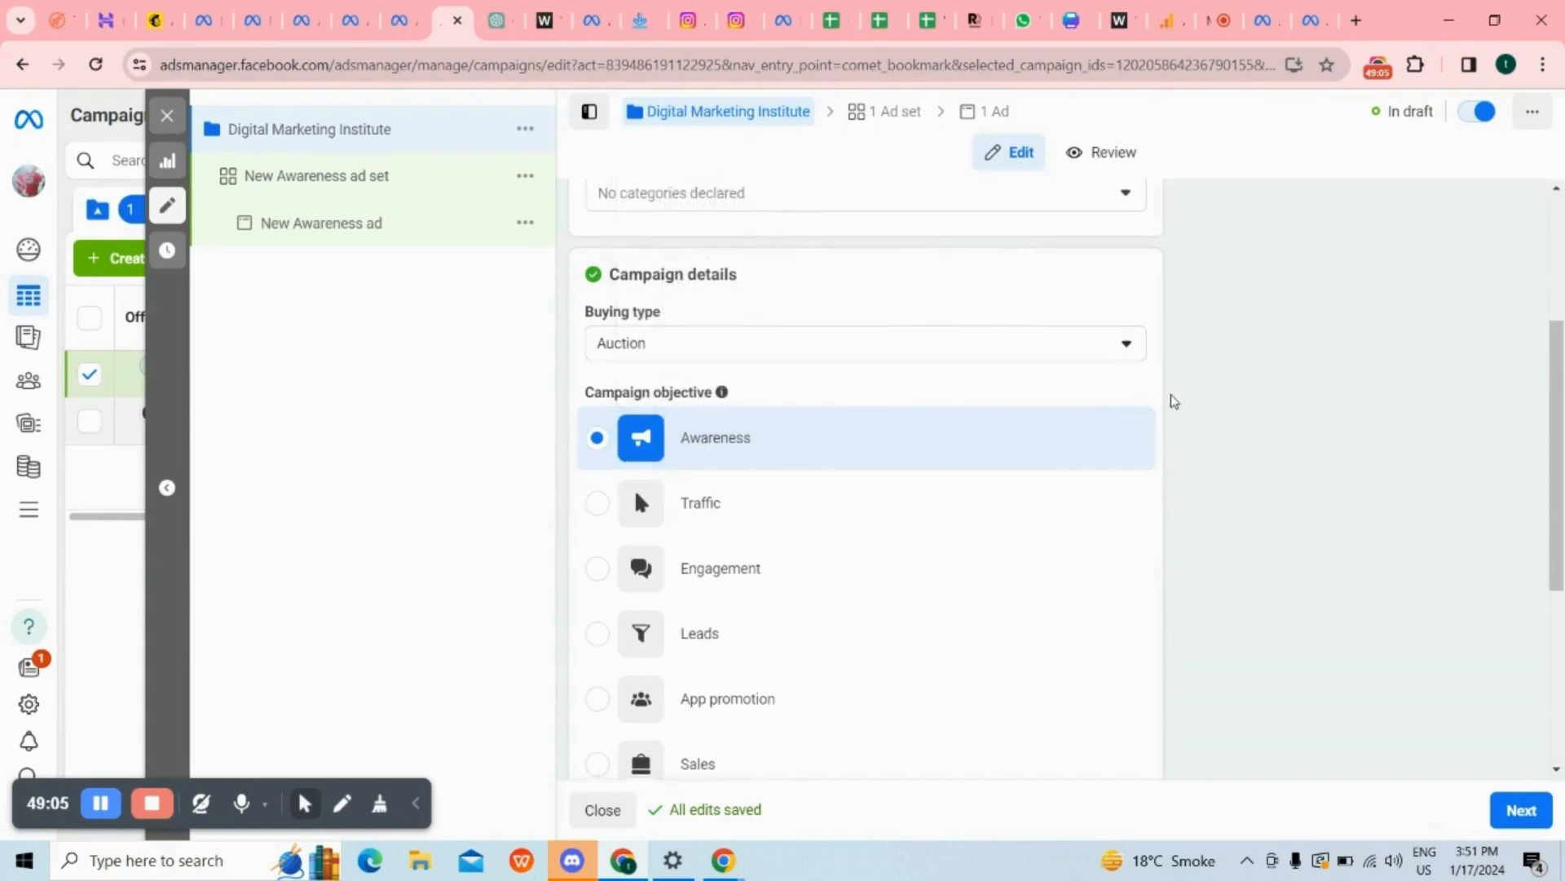
scroll(1158, 391, down, 5)
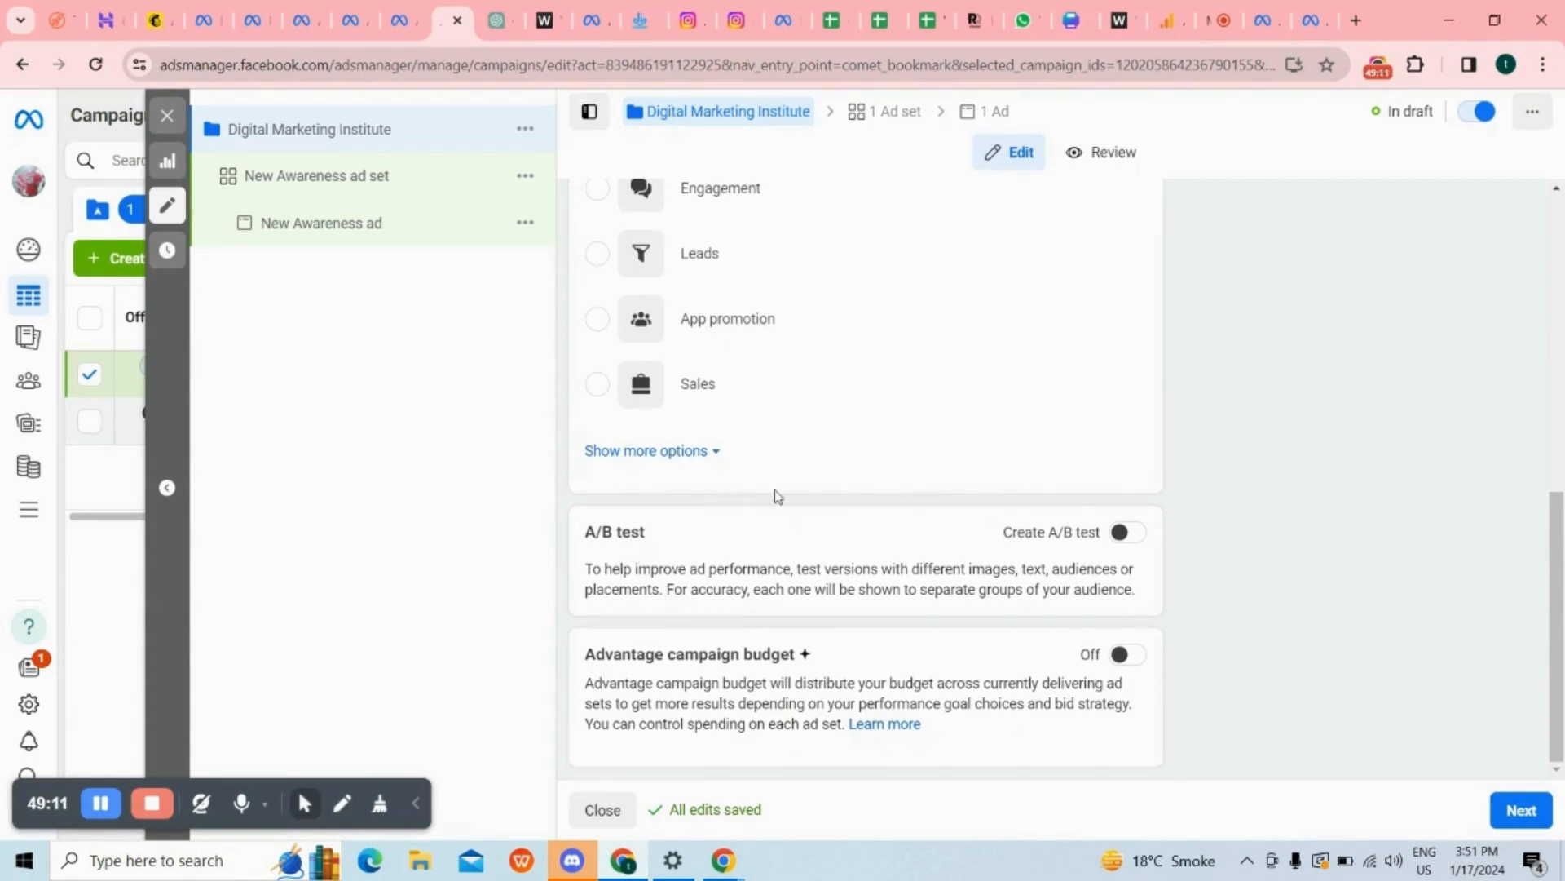
scroll(932, 517, up, 8)
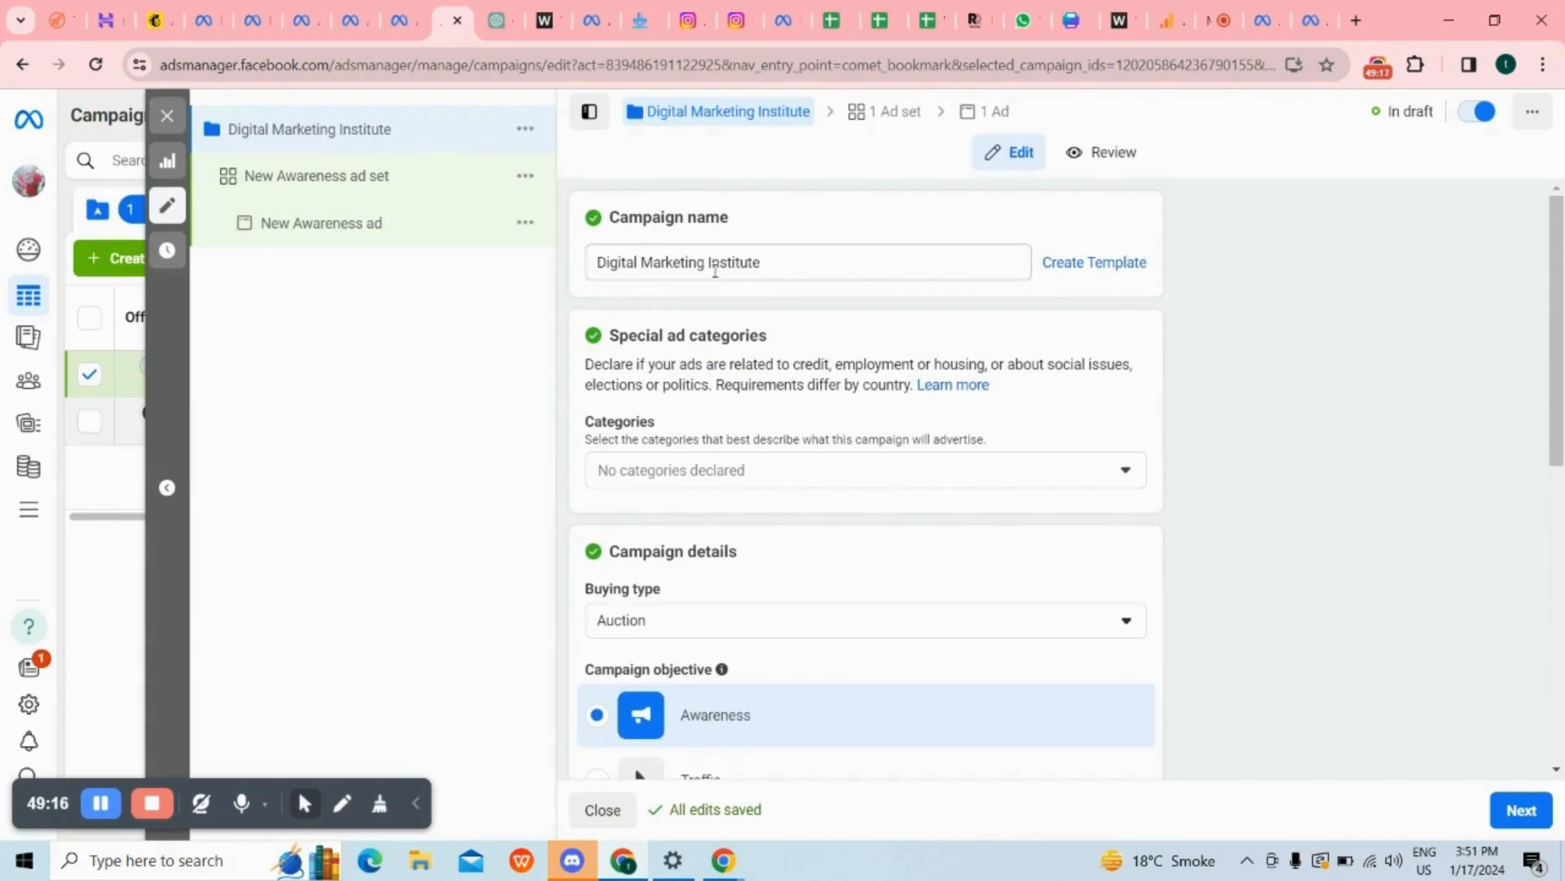
Check the Google Meet call messages, and continue from the campaign settings in Ads Manager to the ad set level.
click(1220, 12)
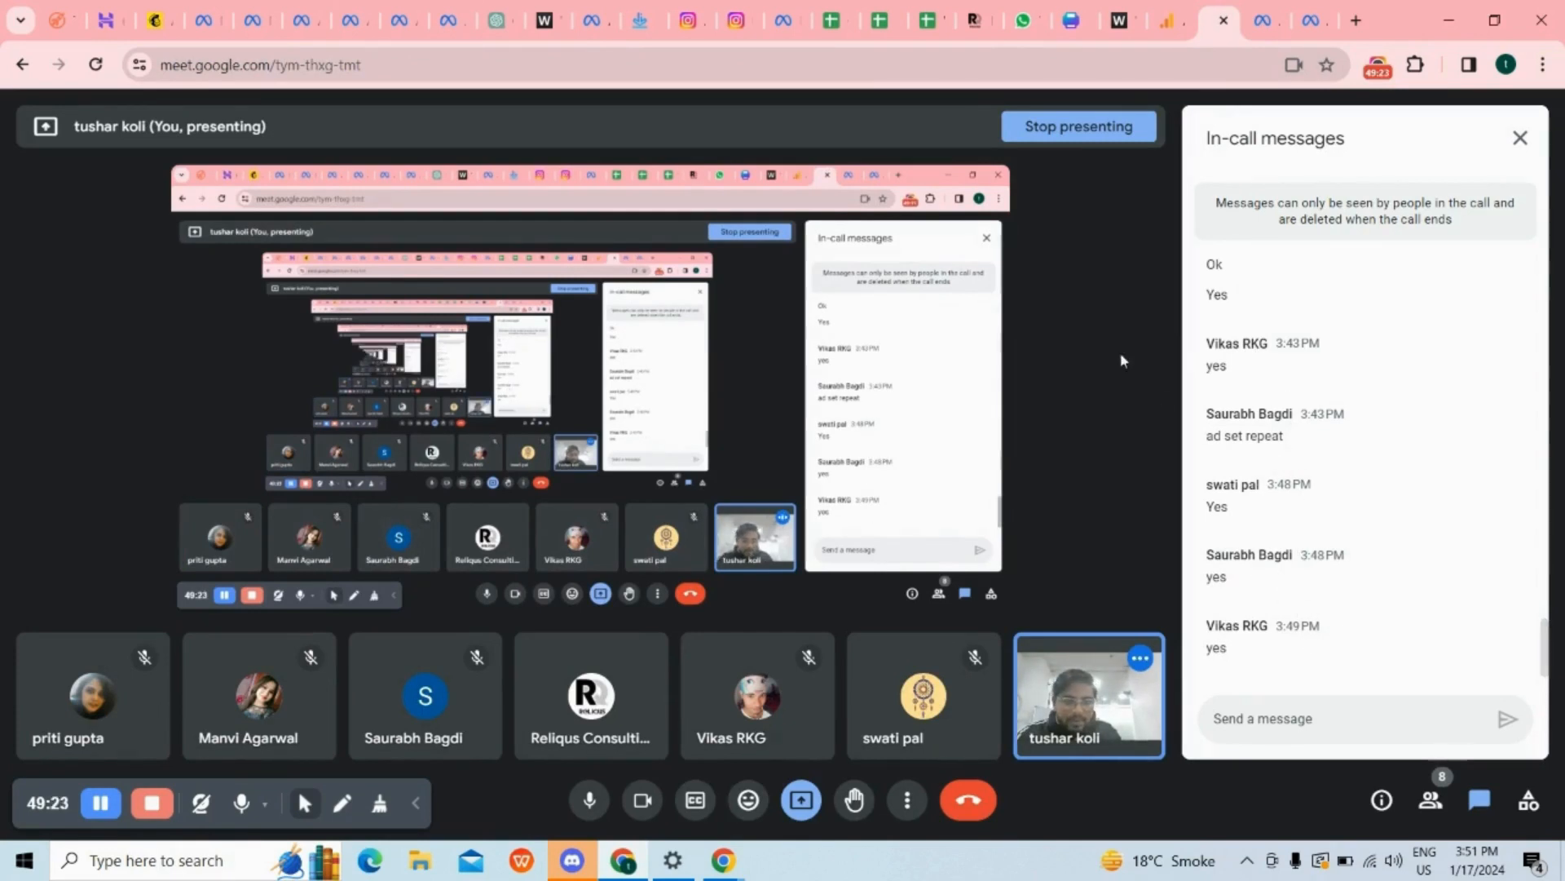
click(440, 15)
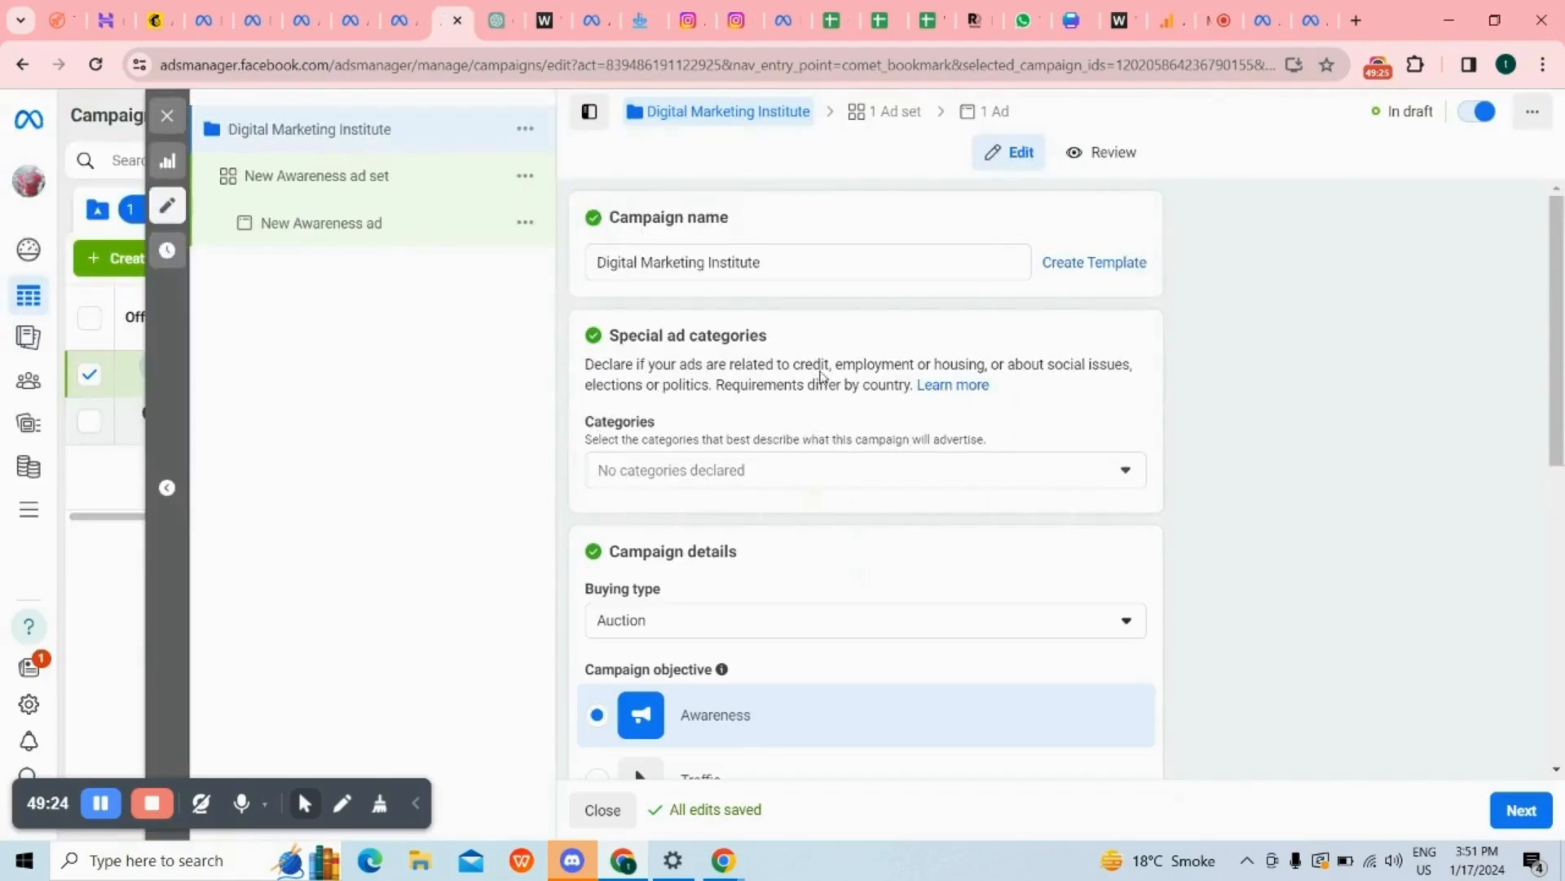
scroll(811, 412, down, 7)
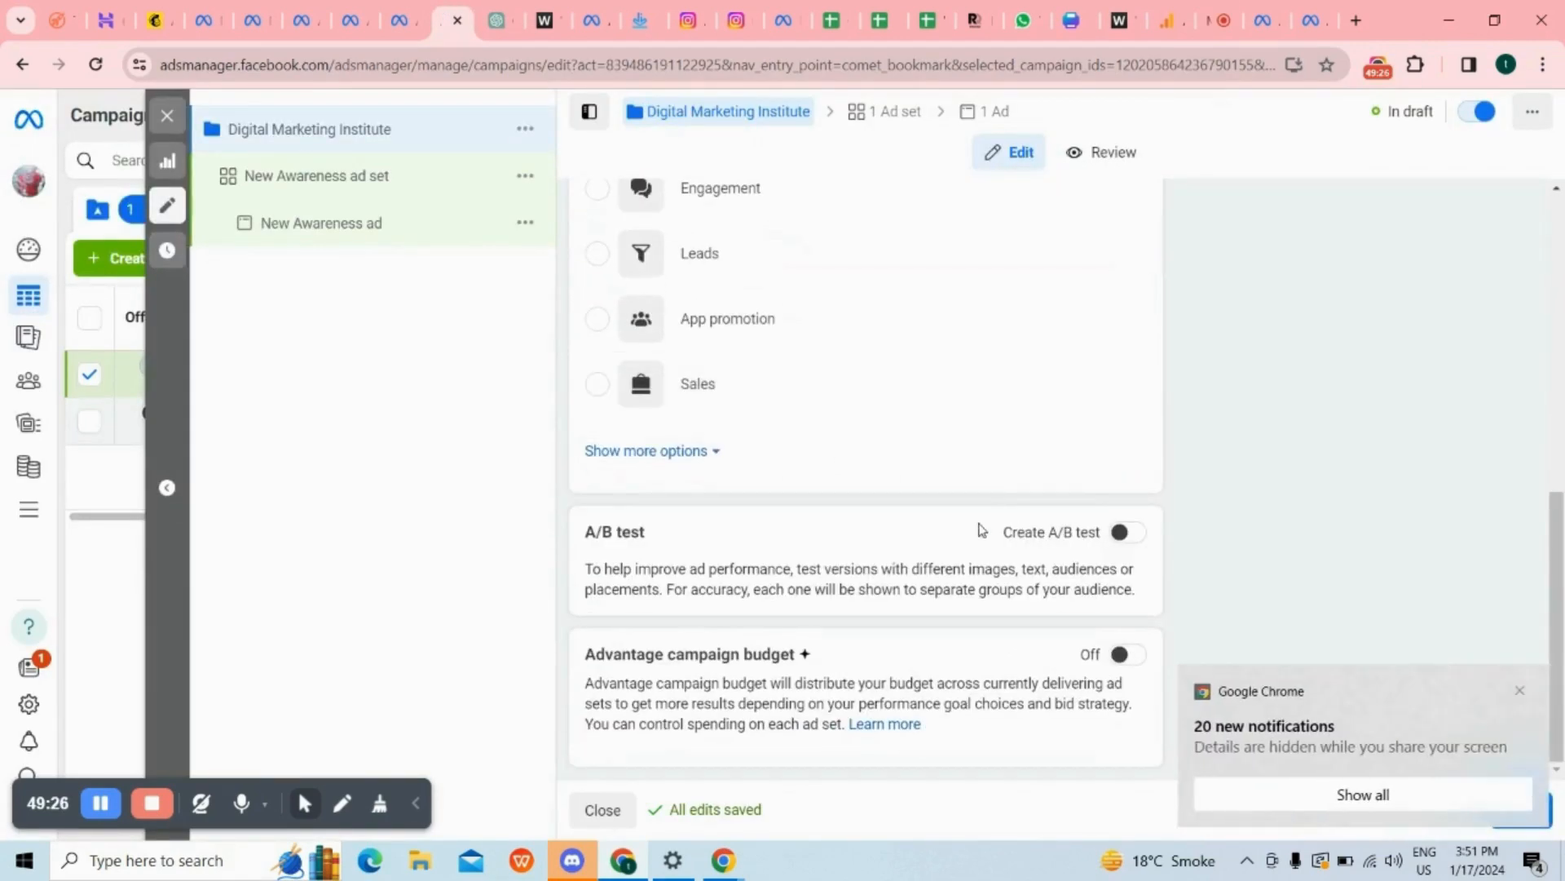
click(1520, 691)
click(1518, 811)
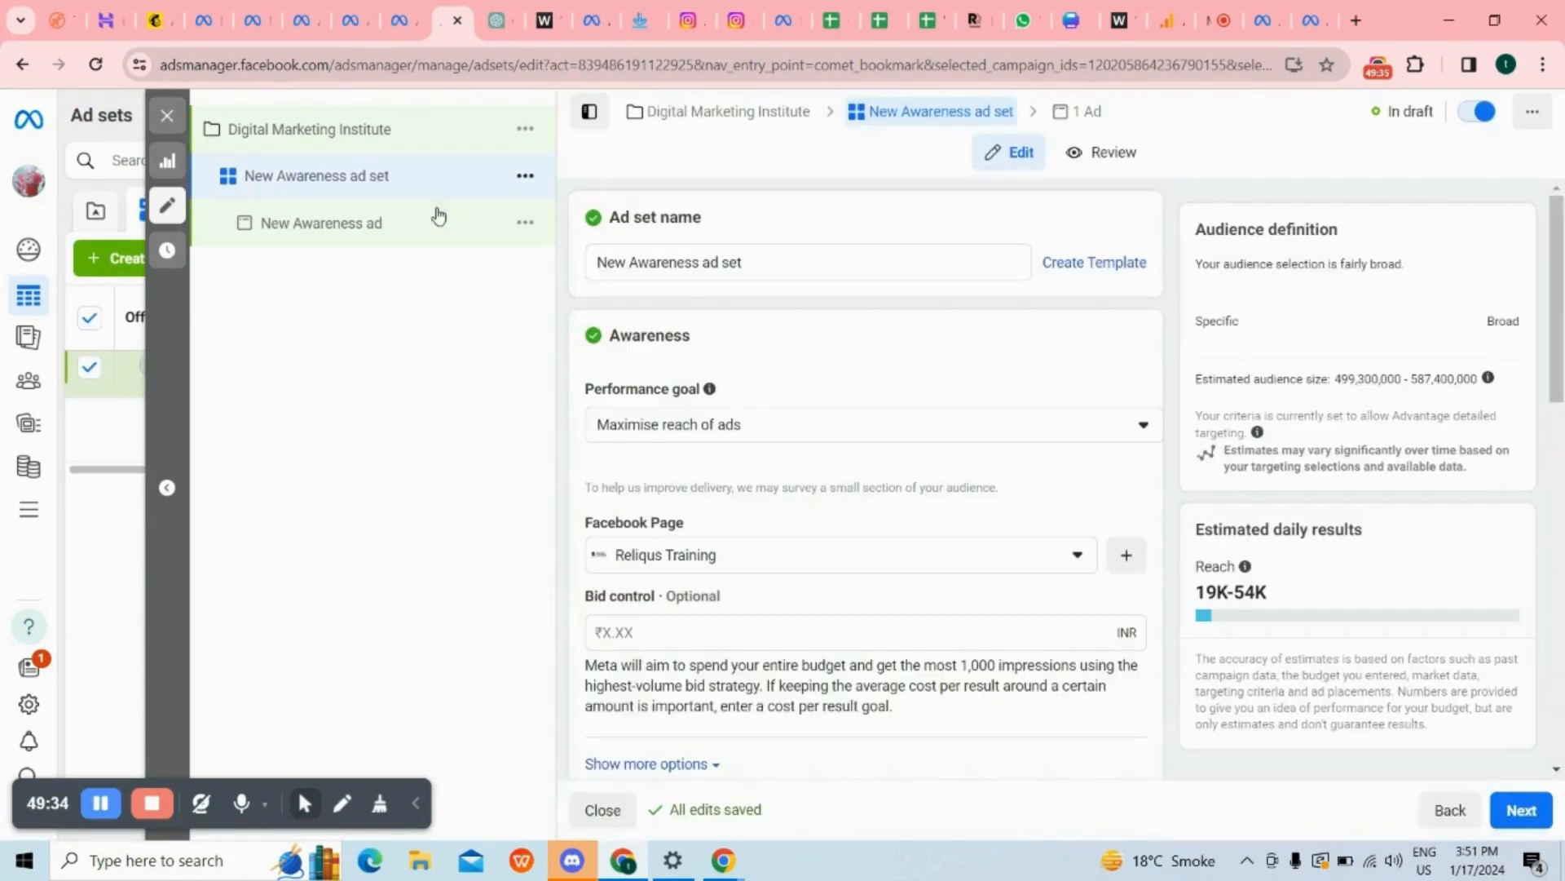
Rename the new Awareness ad set as "Seo Course".
click(627, 267)
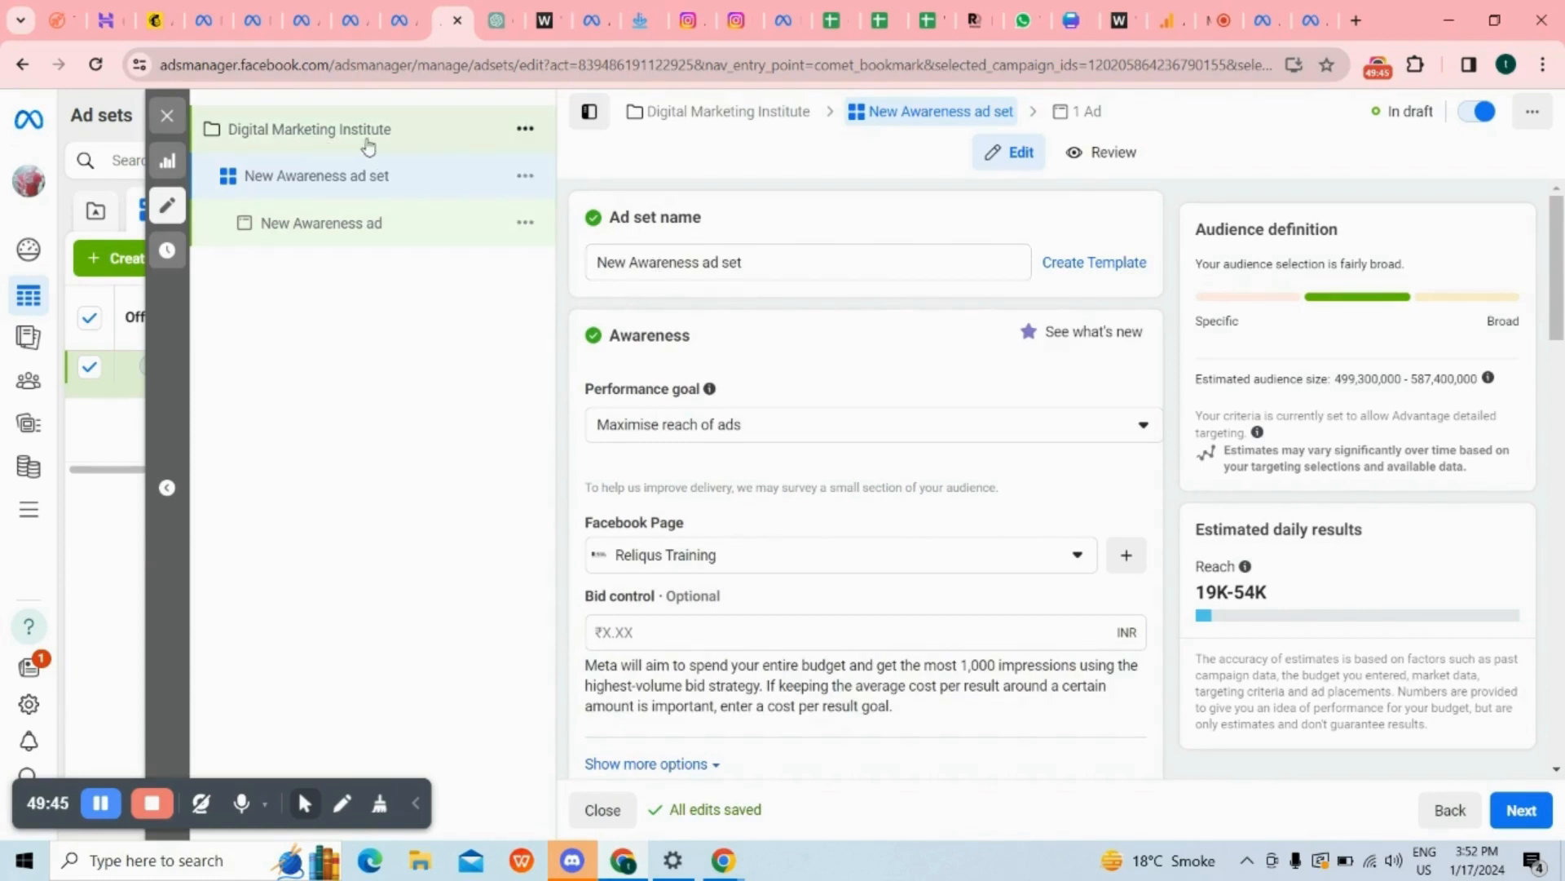
click(626, 261)
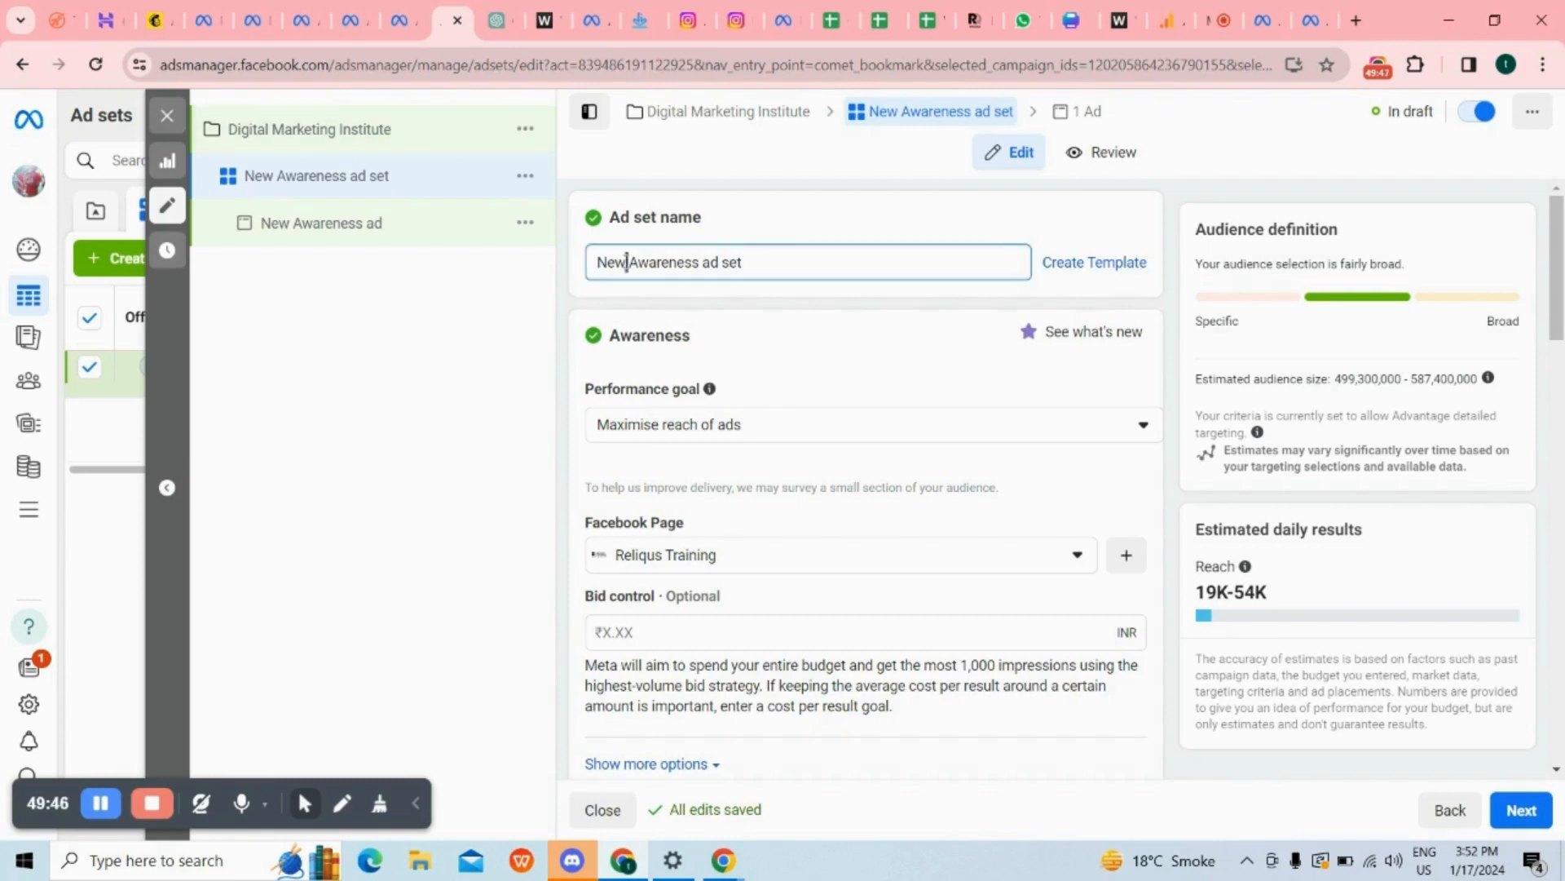
key(ctrl+a)
text(Se)
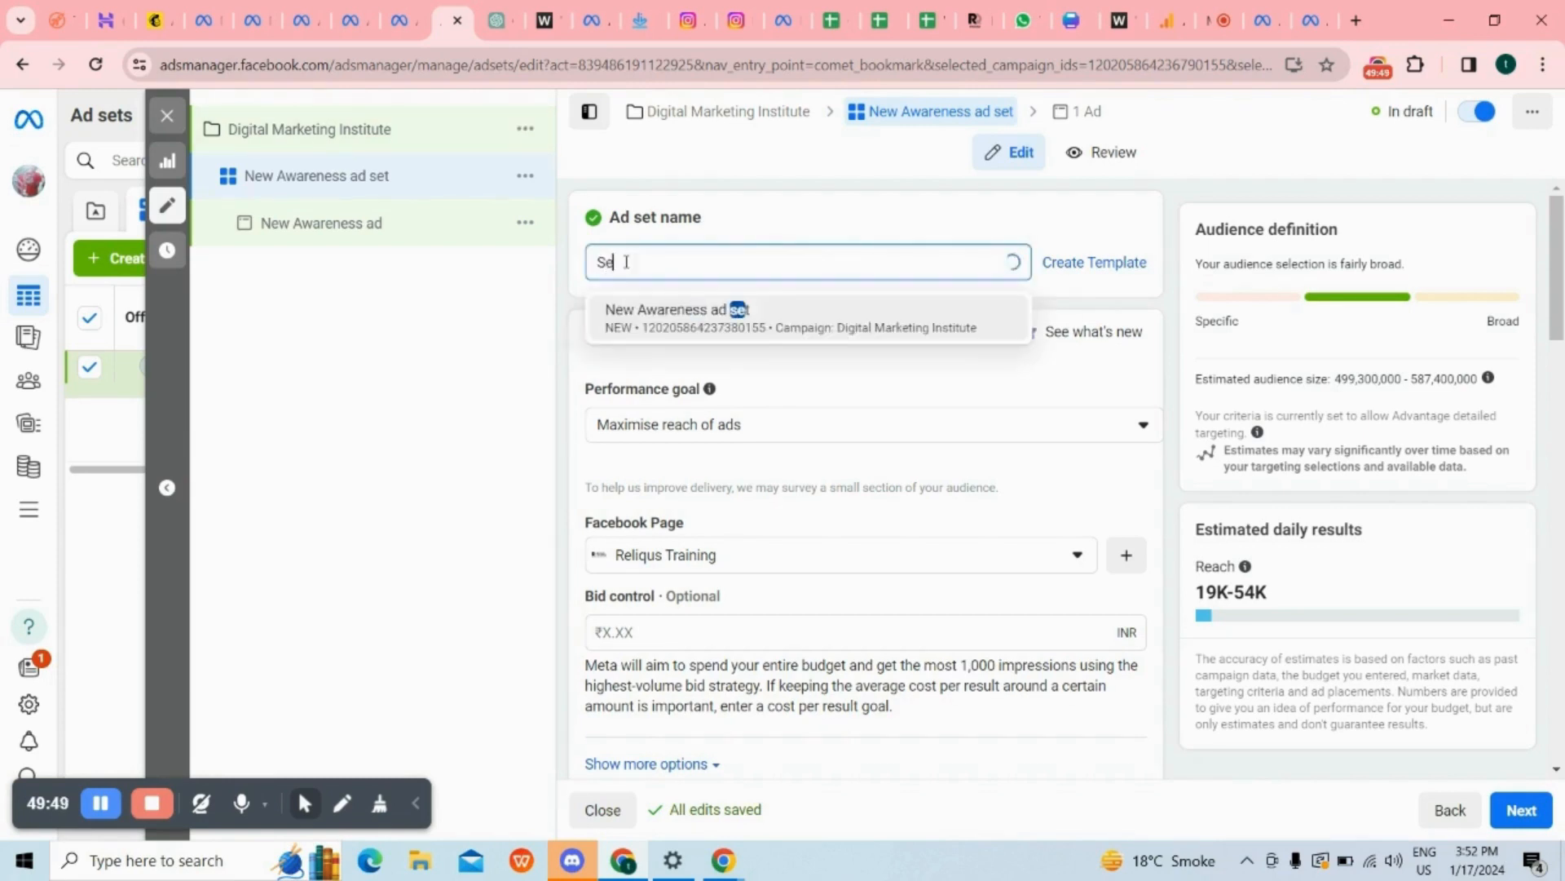
text(o)
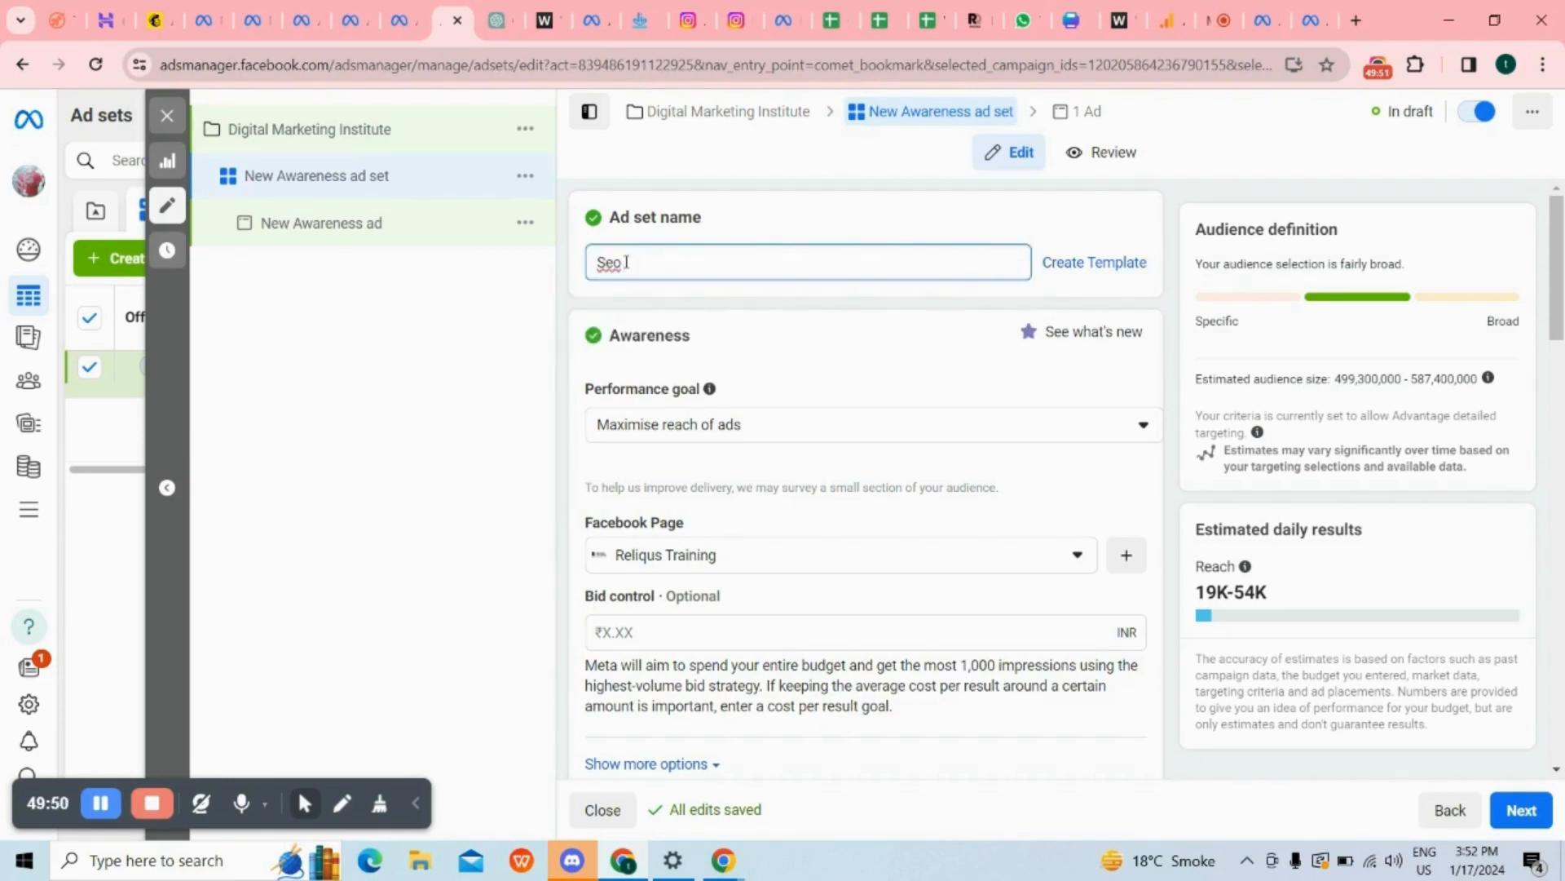
text( Course)
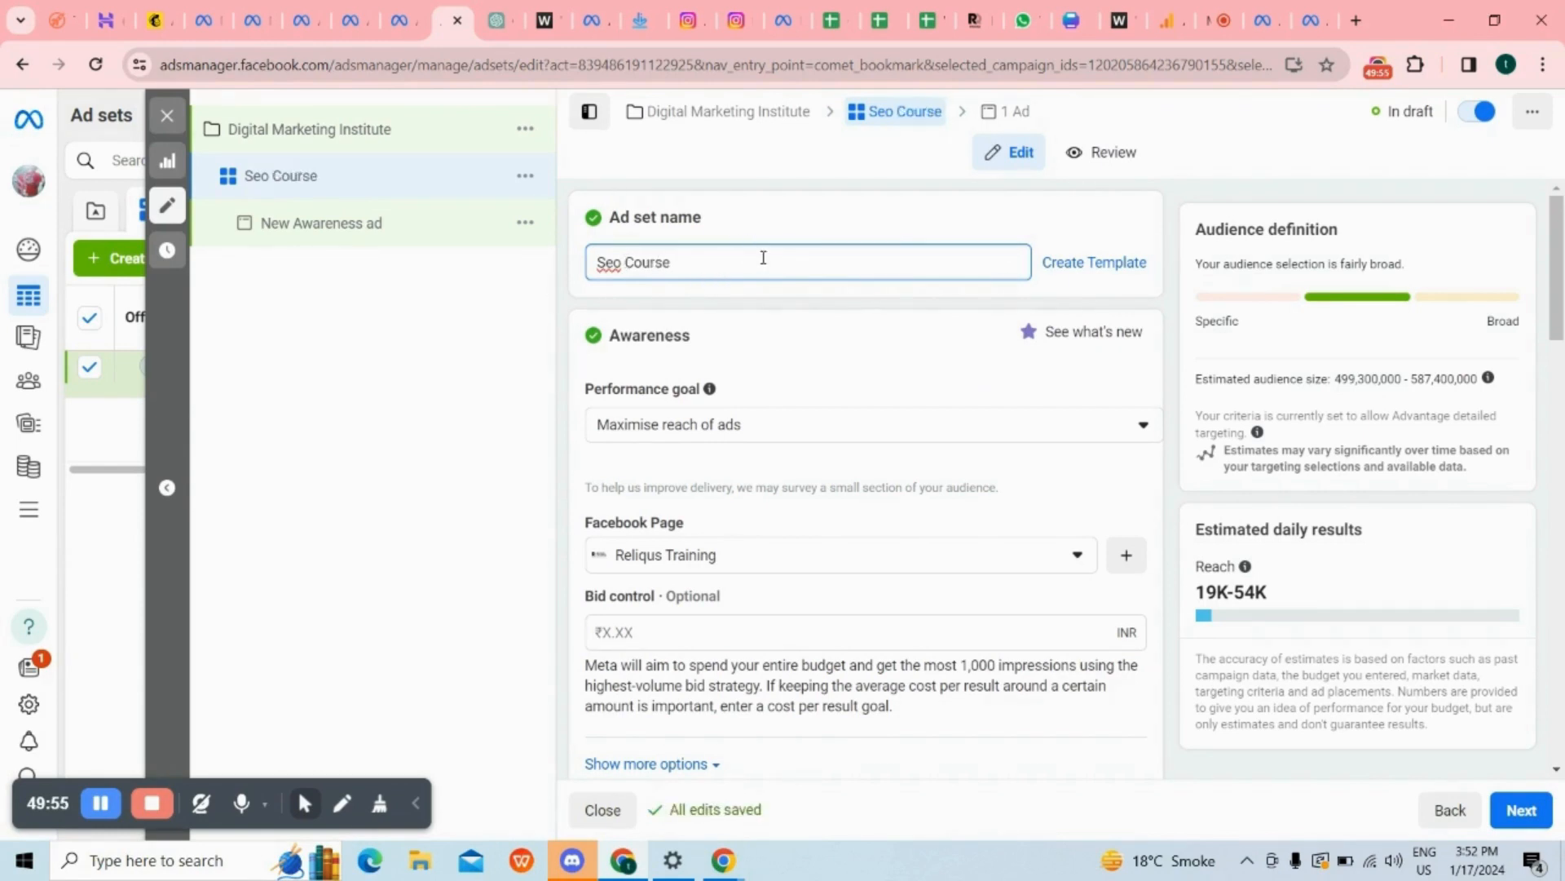
Review the awareness and video view performance goals for the ad set, keeping Maximise reach of ads.
scroll(763, 258, down, 1)
scroll(766, 269, up, 1)
scroll(786, 307, down, 1)
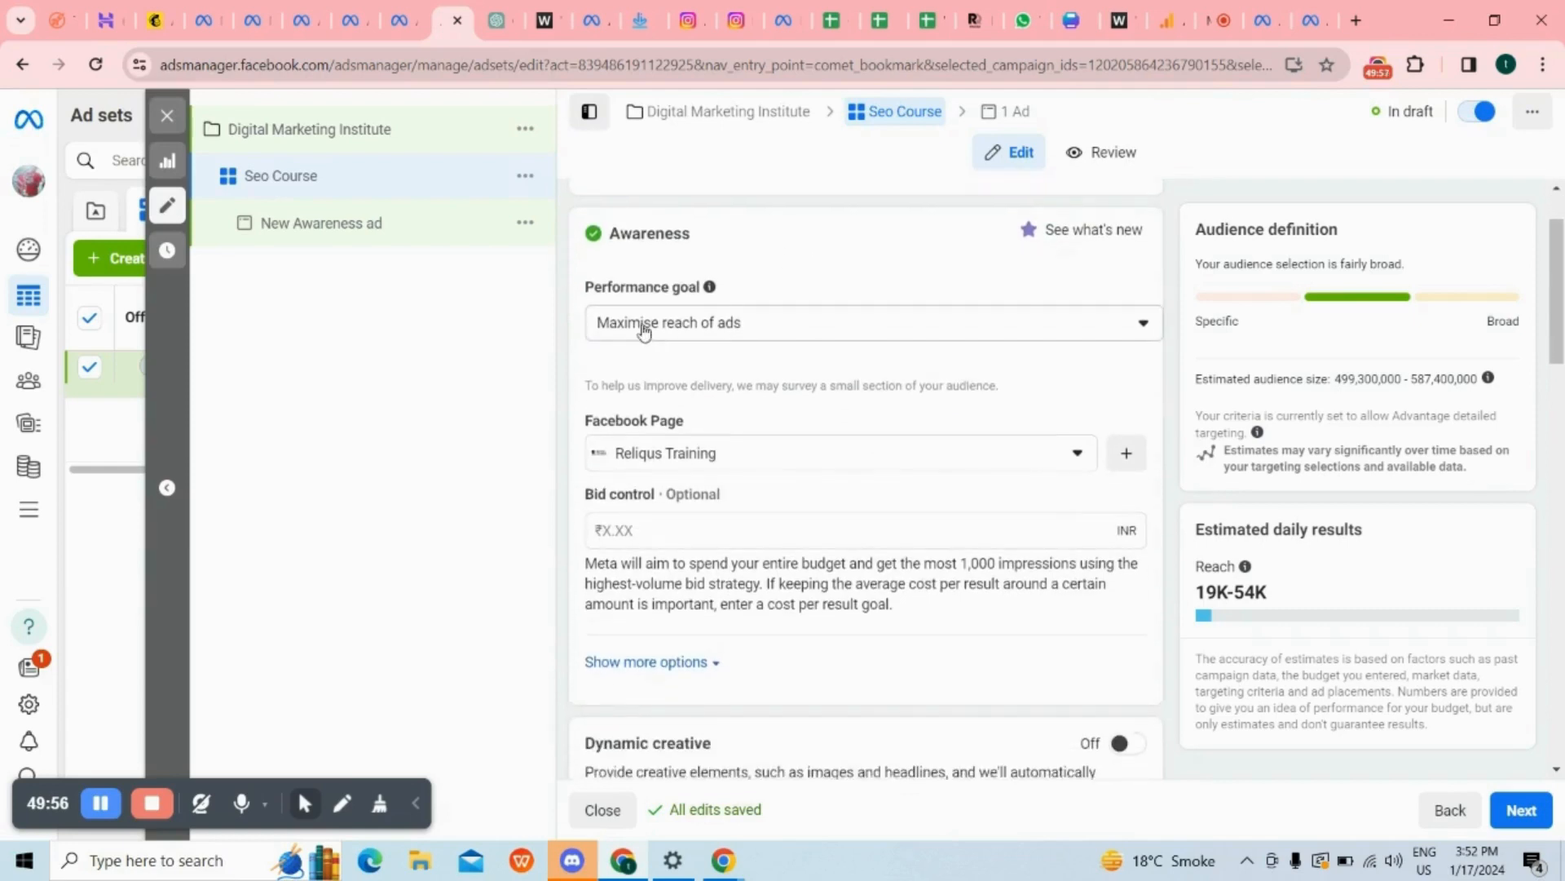
click(706, 324)
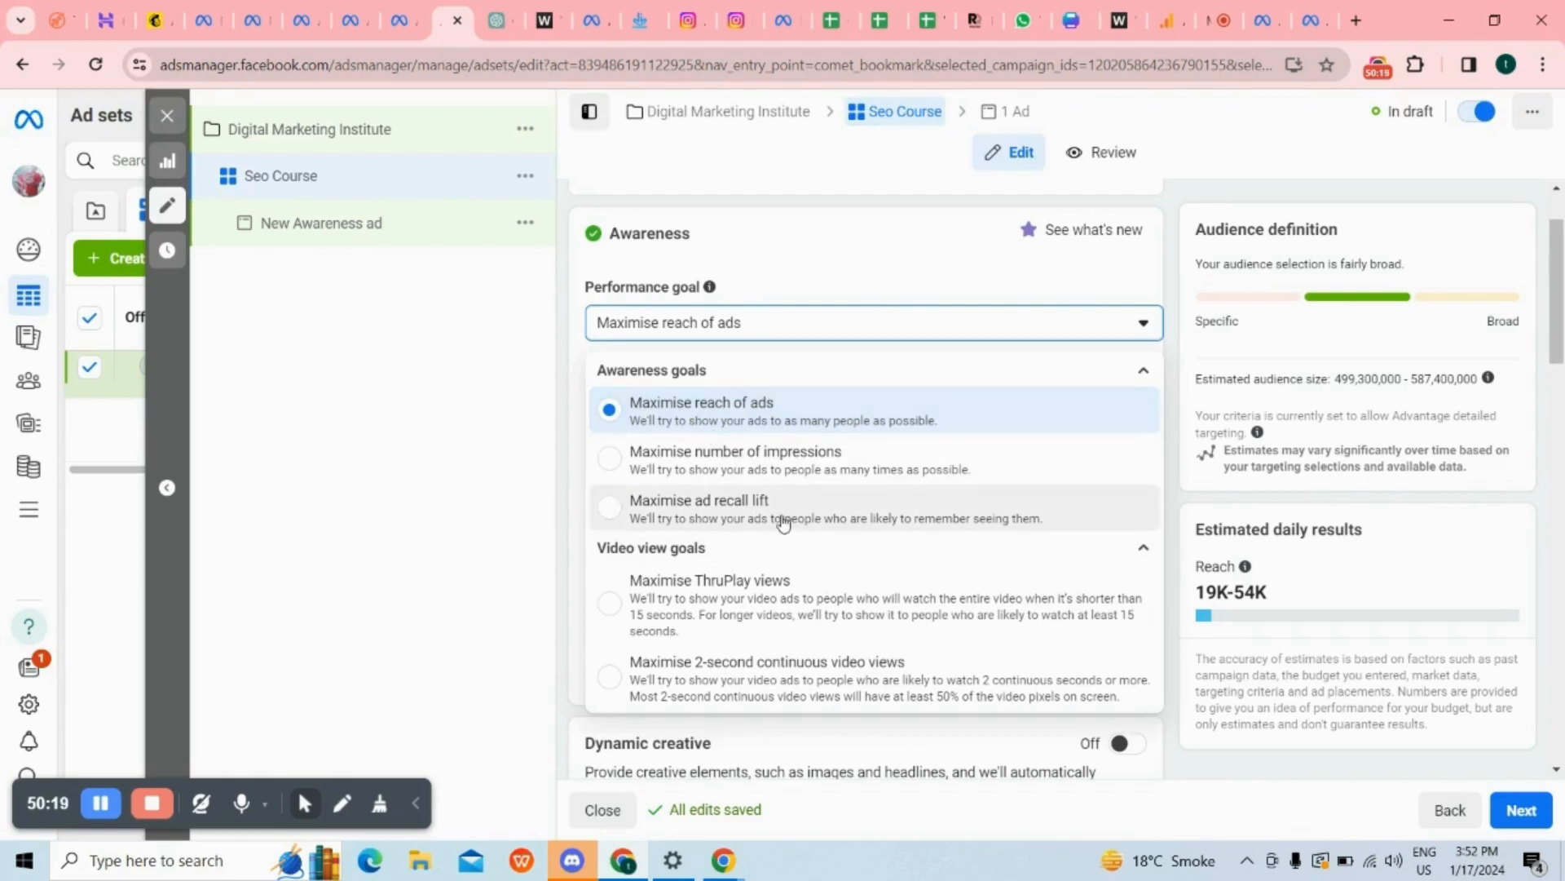
click(764, 329)
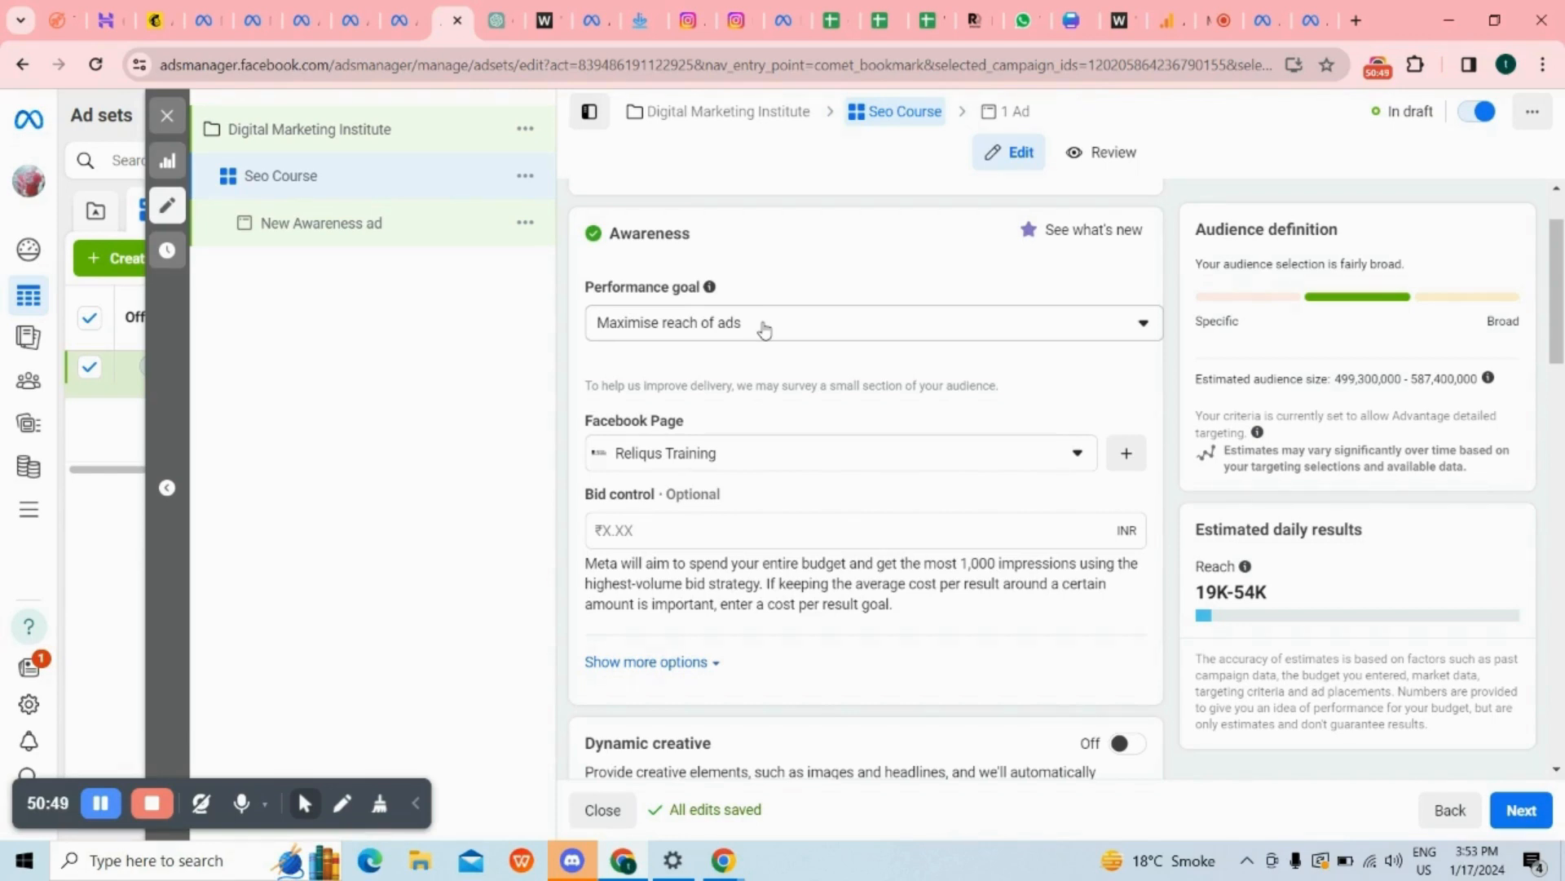
Look through the Facebook Pages available for the ad set and close the list, keeping Reliqus Training.
scroll(764, 329, down, 1)
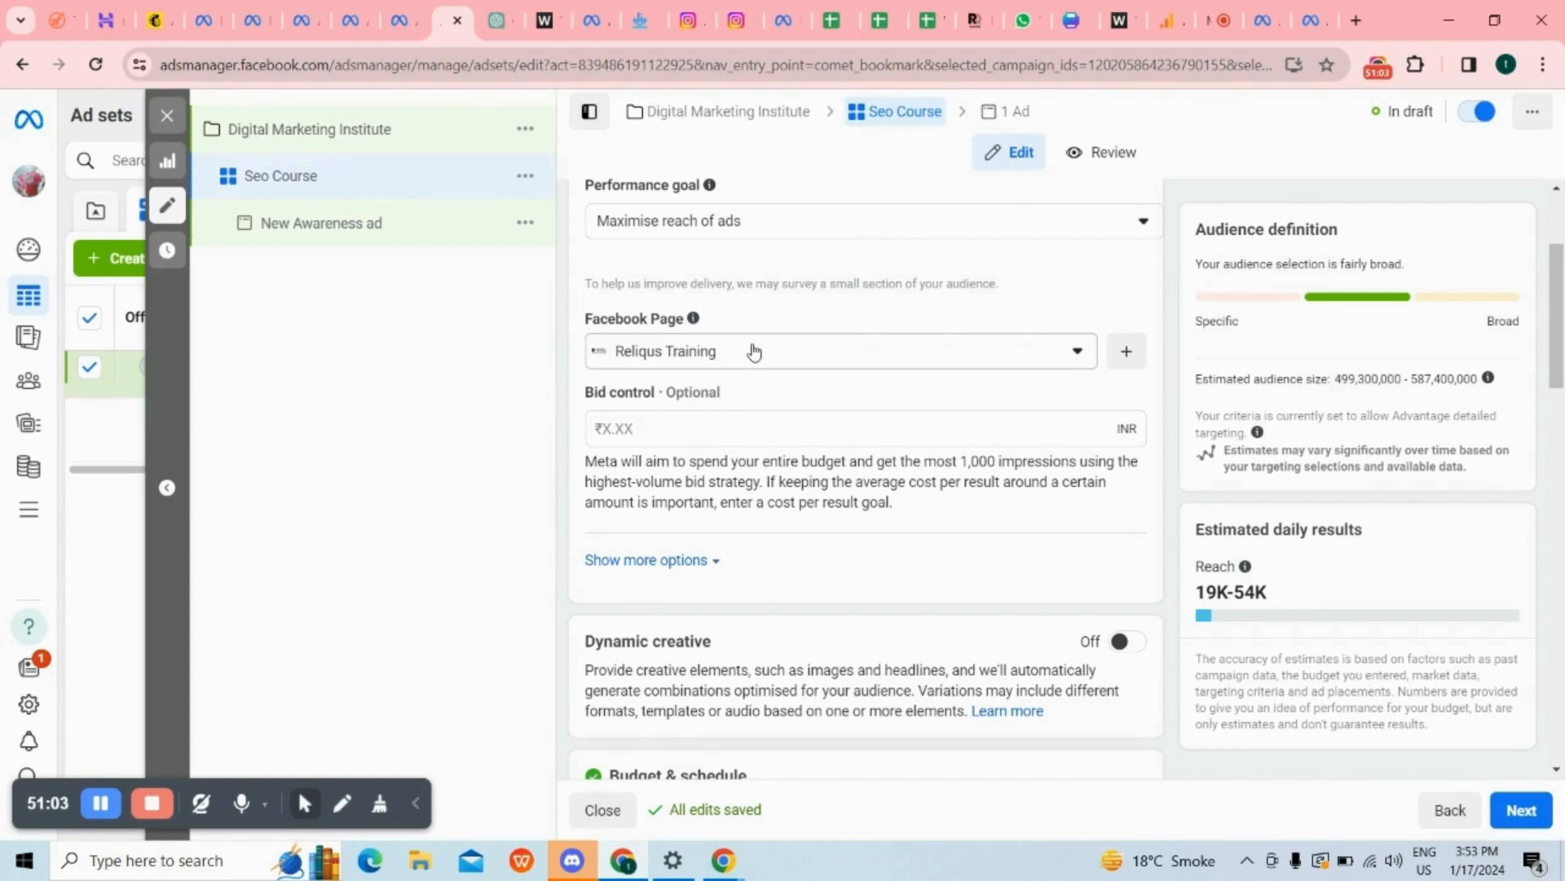
click(754, 351)
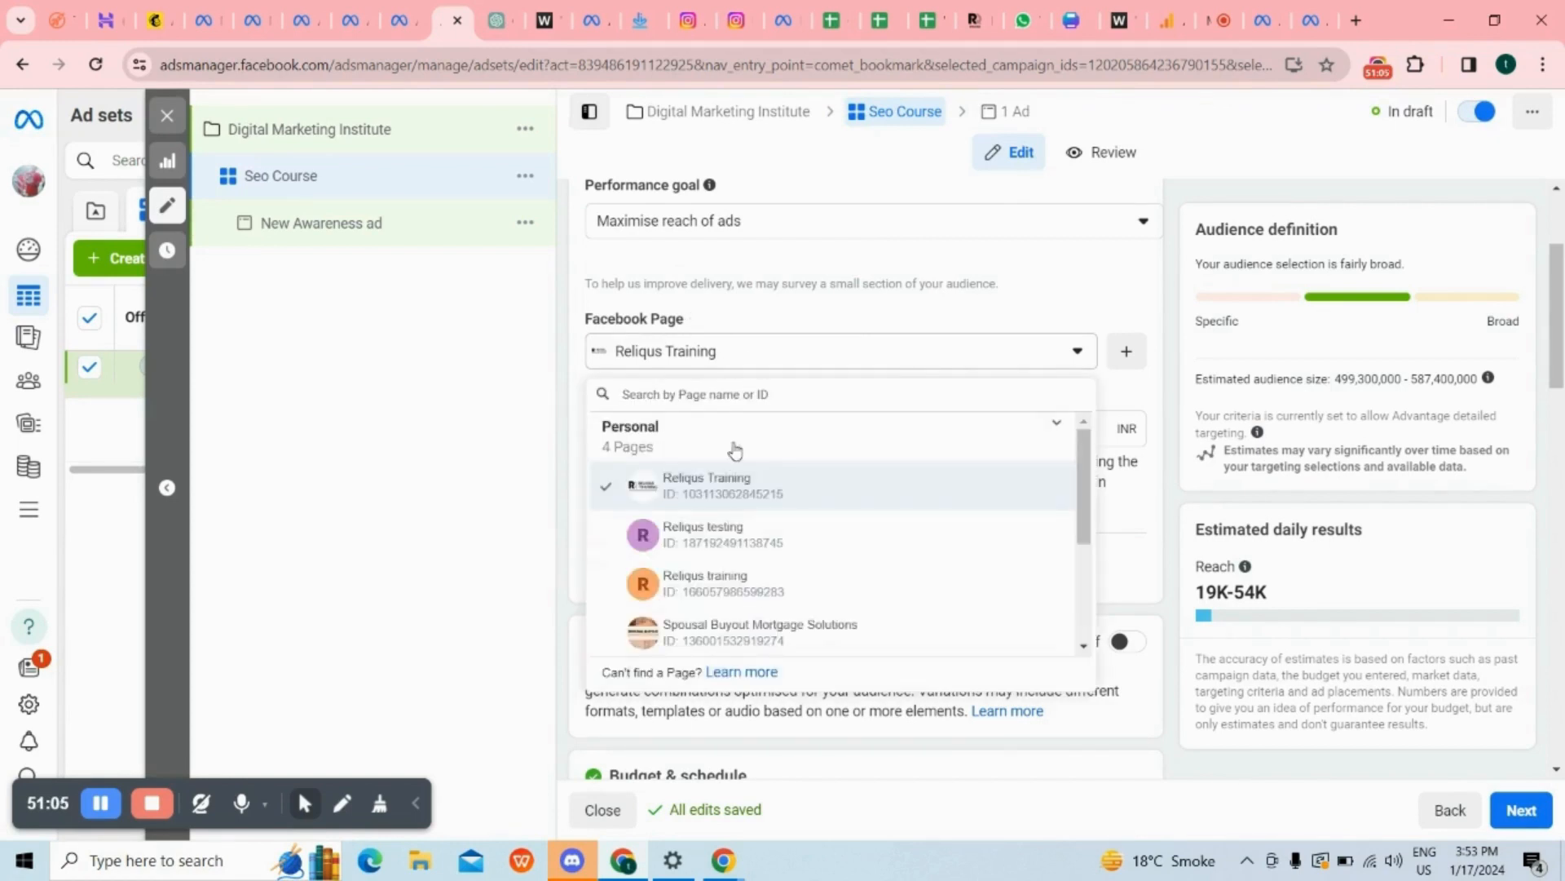
scroll(749, 549, down, 2)
scroll(748, 557, down, 2)
scroll(742, 538, up, 3)
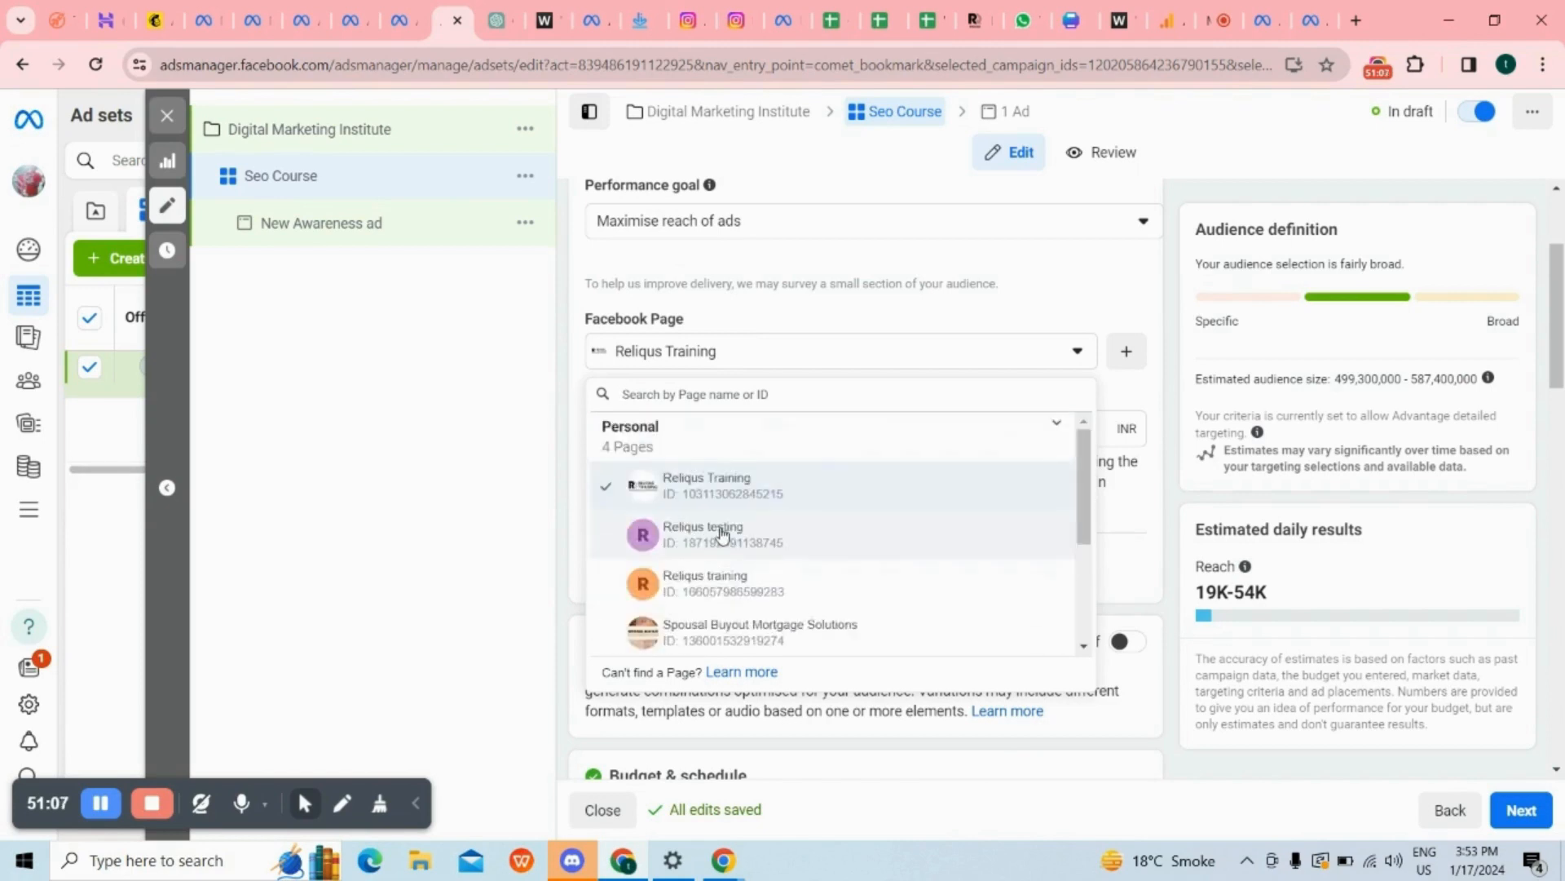
scroll(696, 559, down, 3)
scroll(737, 581, up, 3)
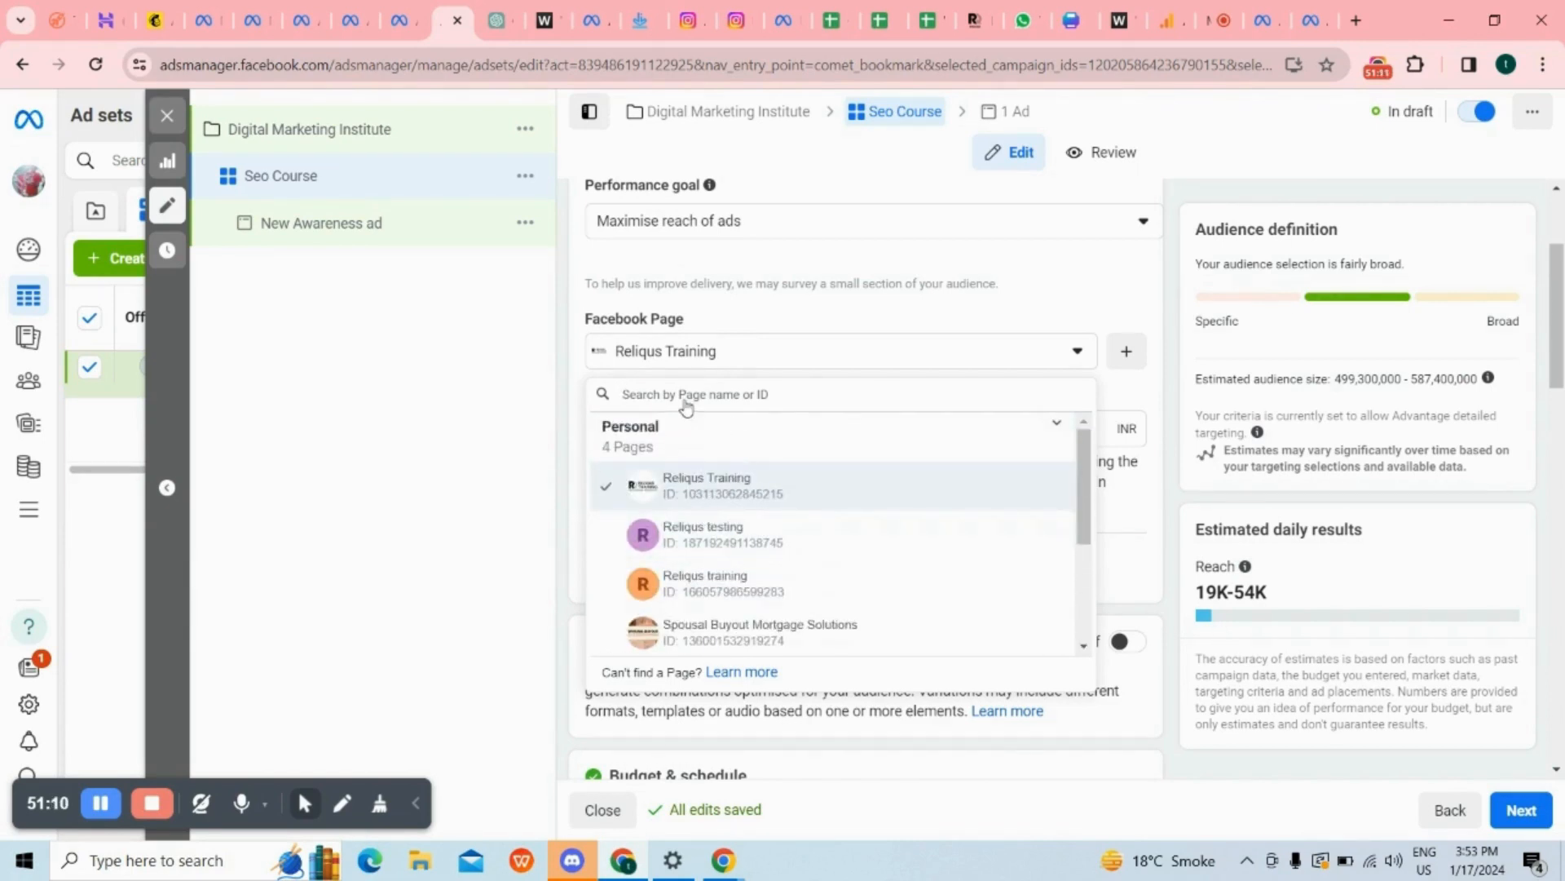
click(725, 352)
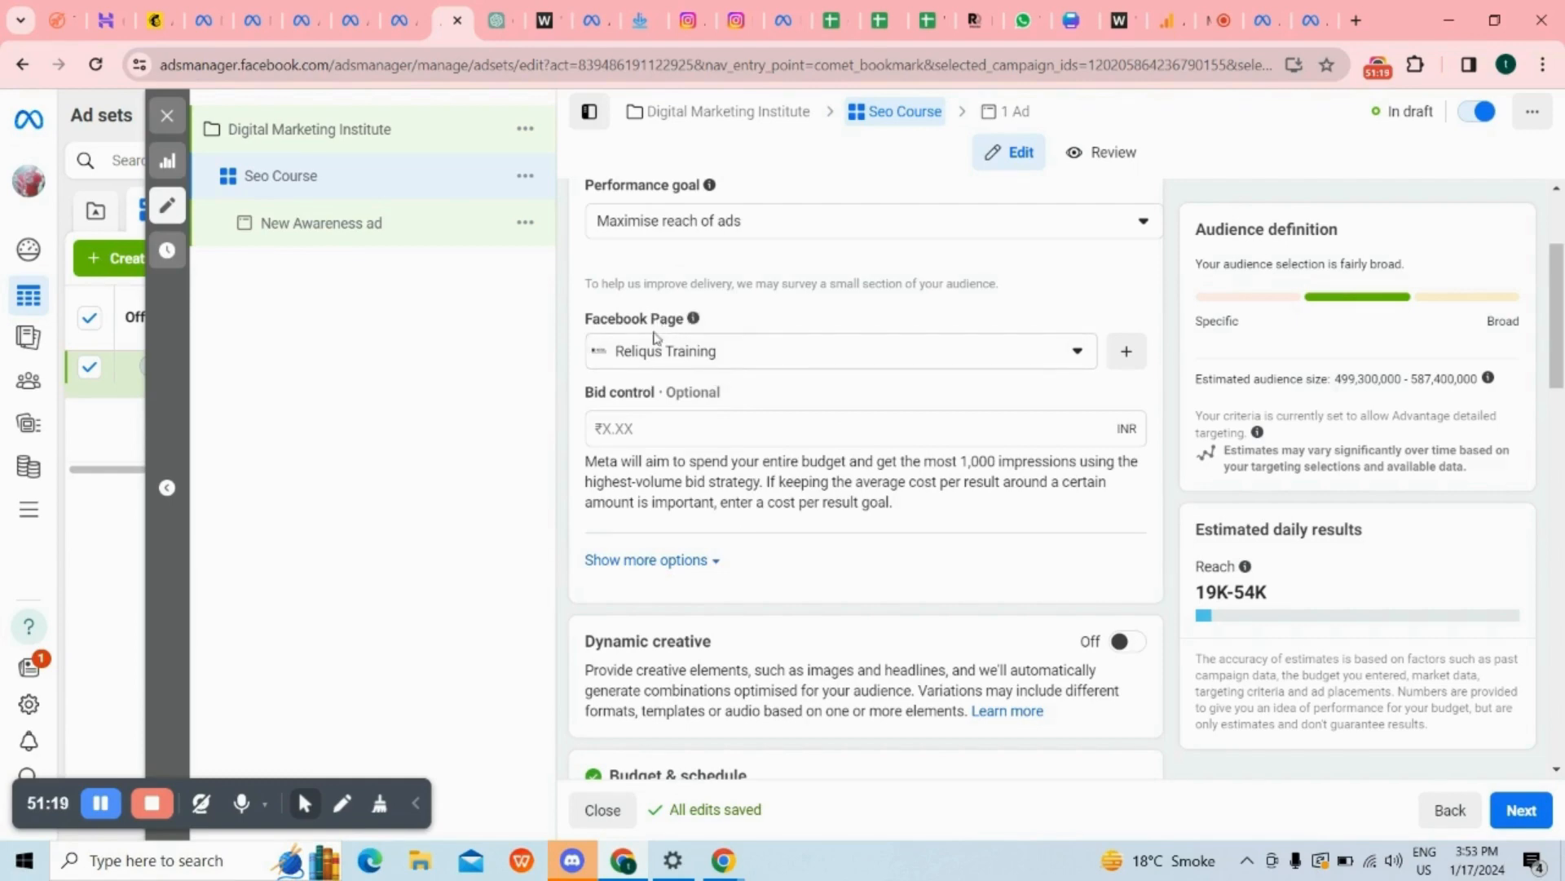
Switch to the Google Meet call and check the in-call messages.
click(1219, 21)
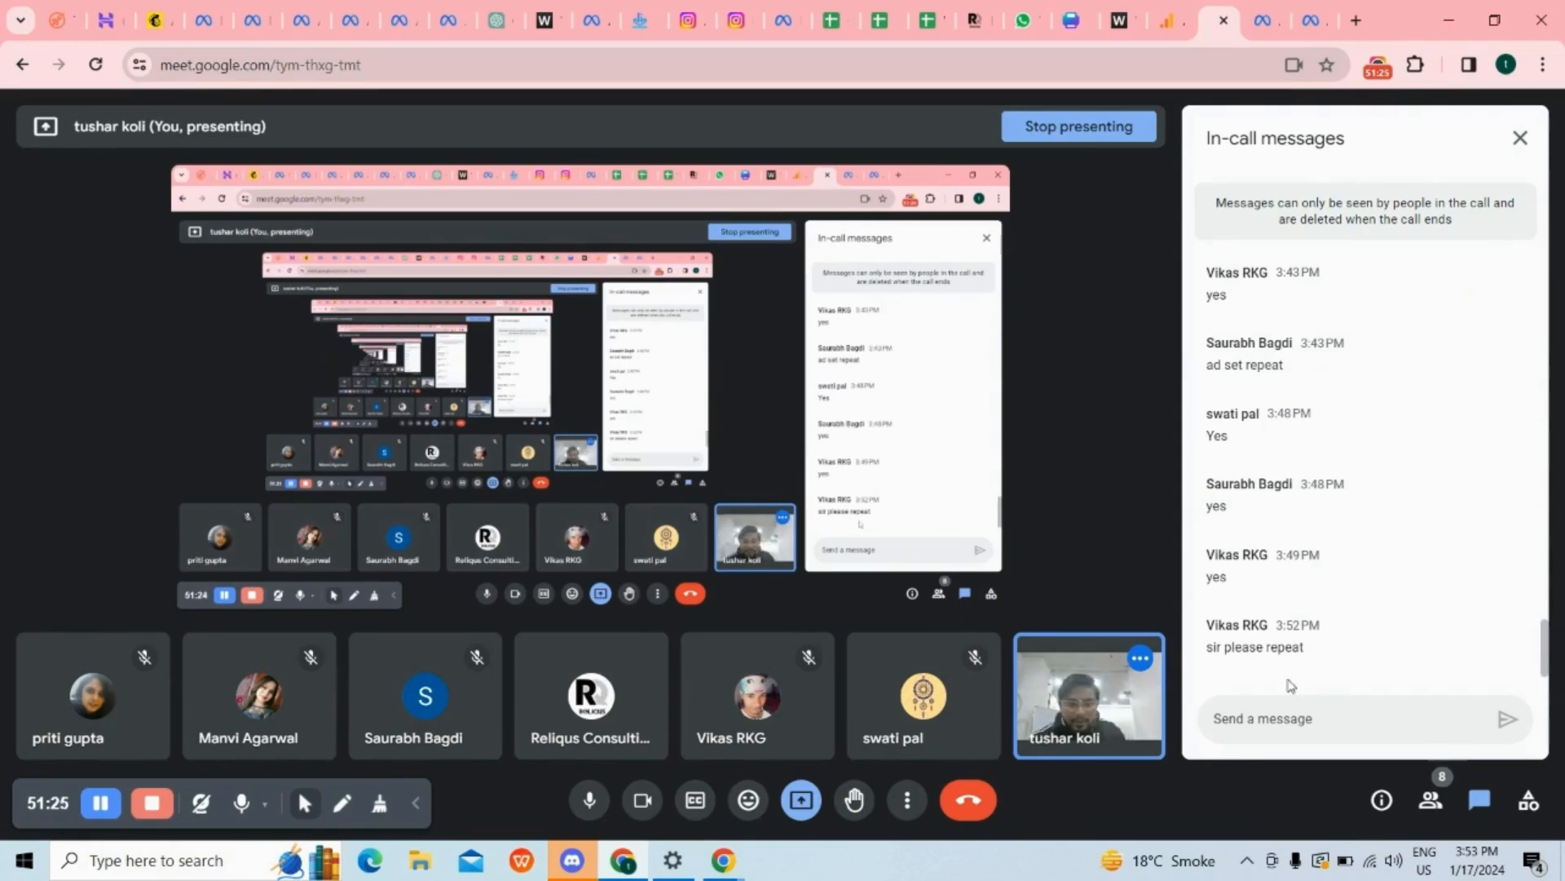
Return to Meta Ads Manager and change the ad set's Facebook Page to Reliqus.
click(447, 20)
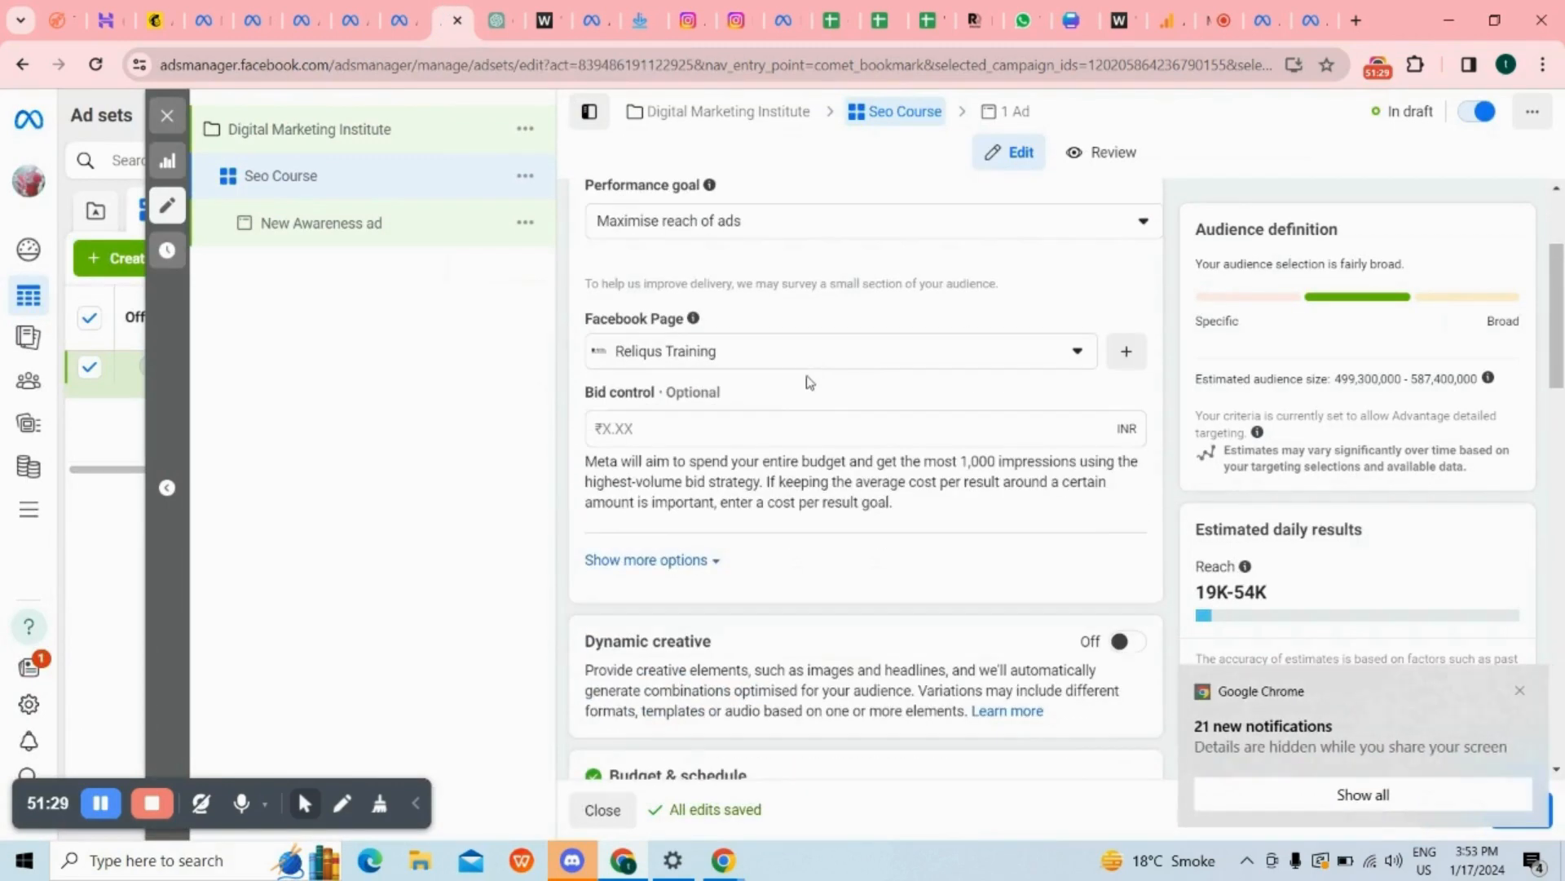
scroll(821, 378, up, 1)
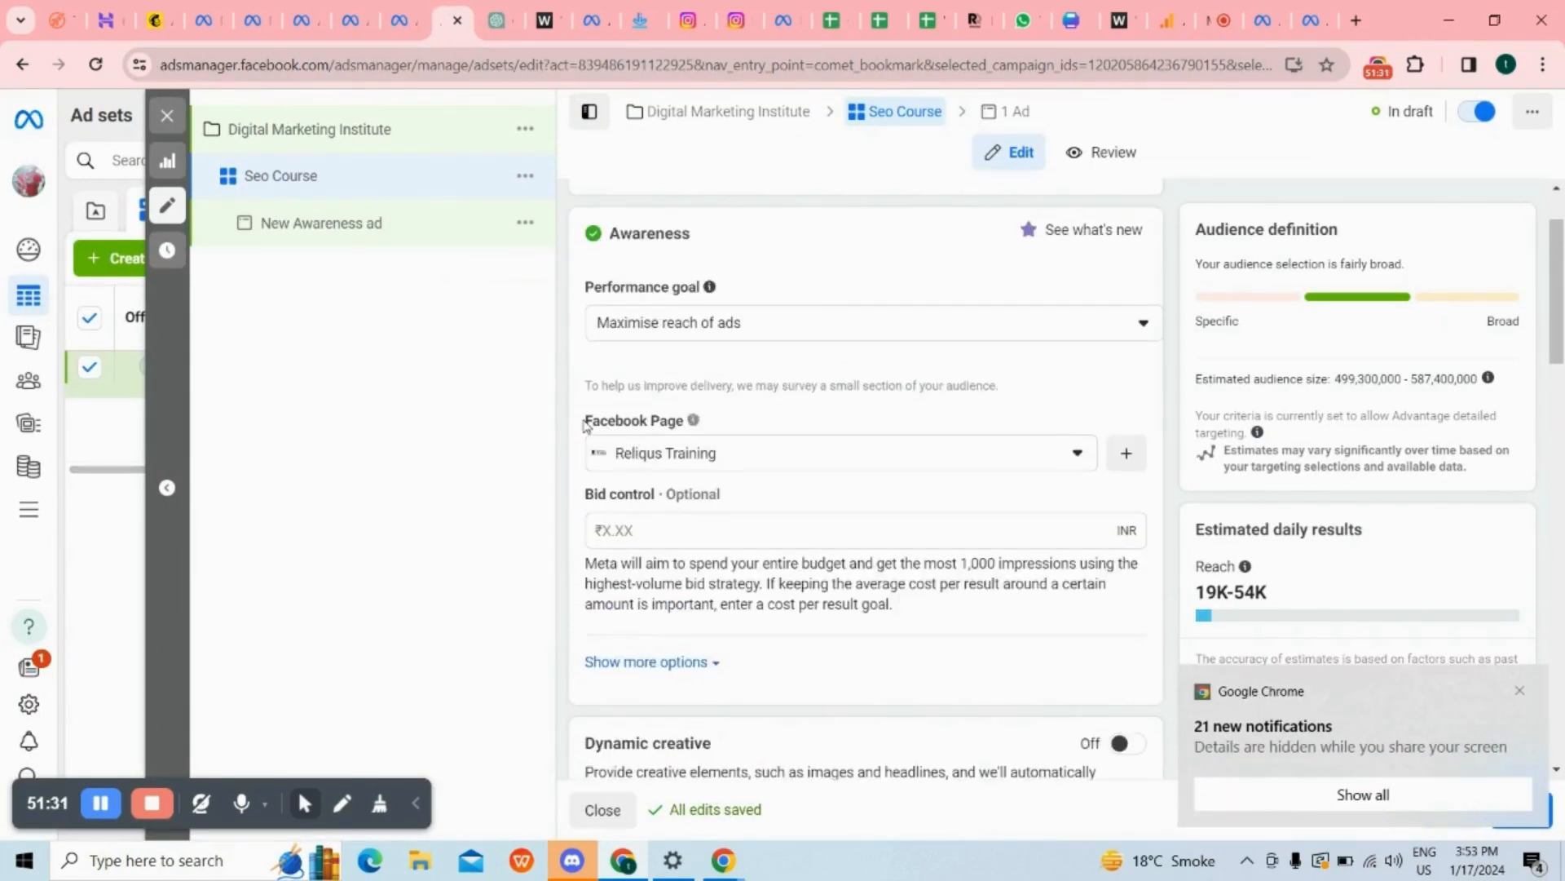
drag(584, 421, 692, 424)
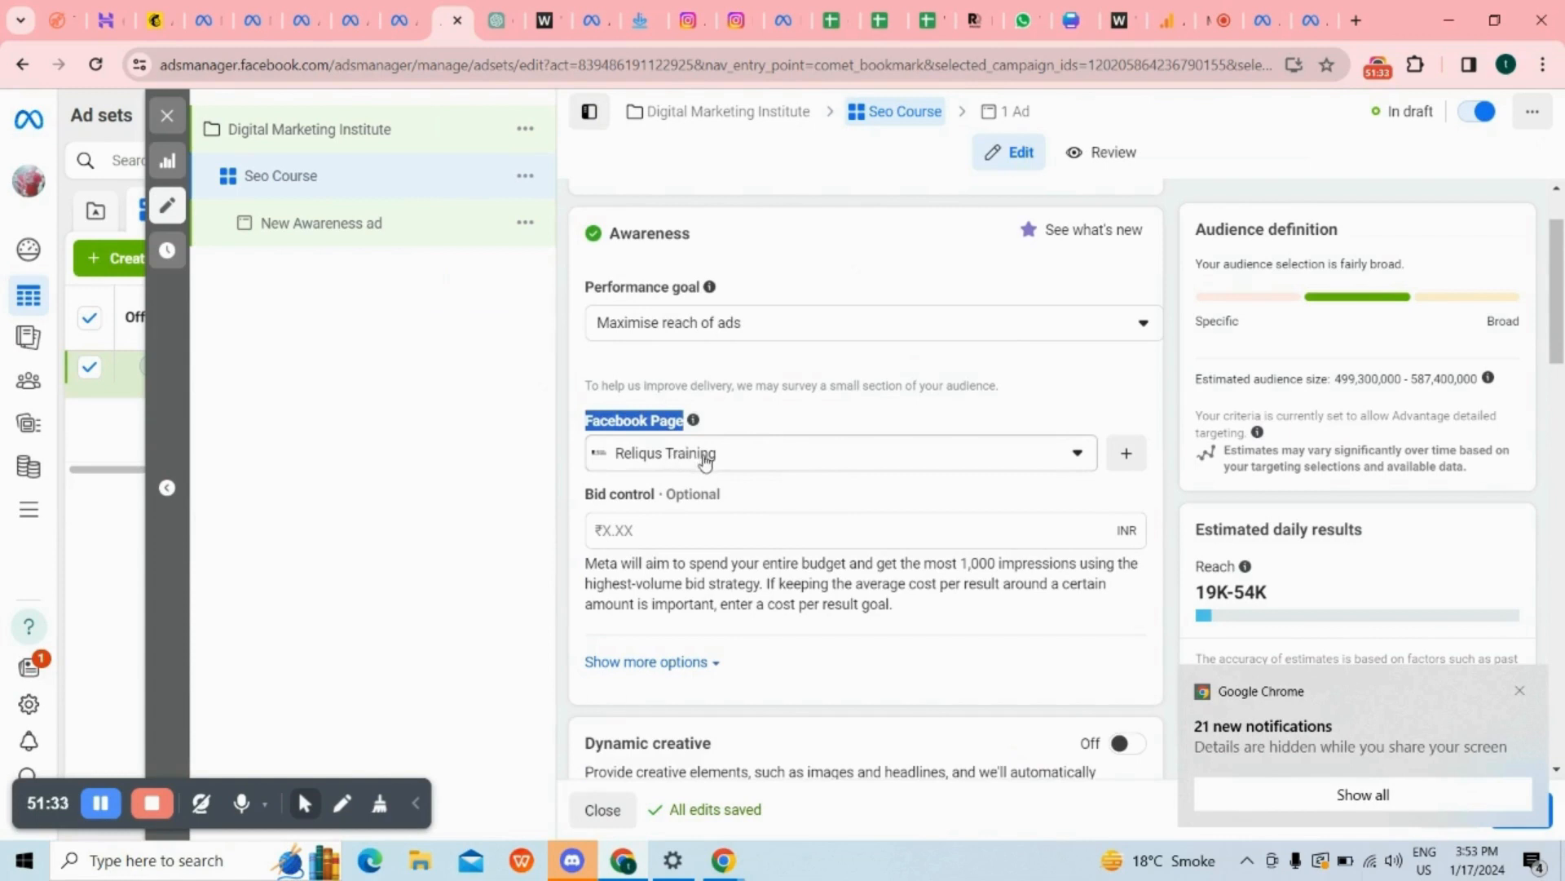
click(770, 427)
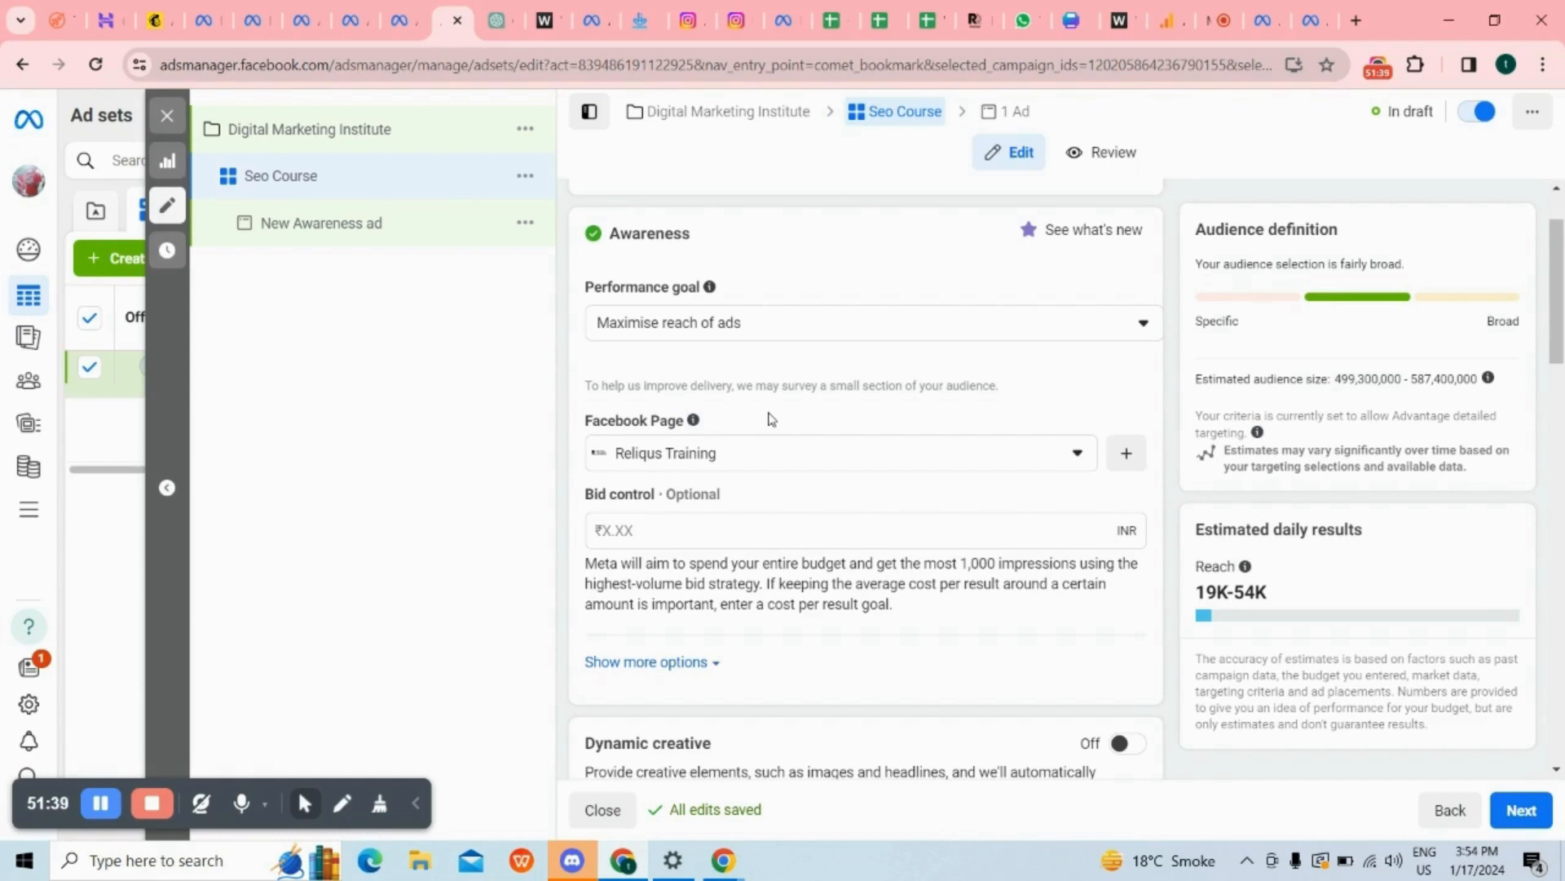
click(745, 469)
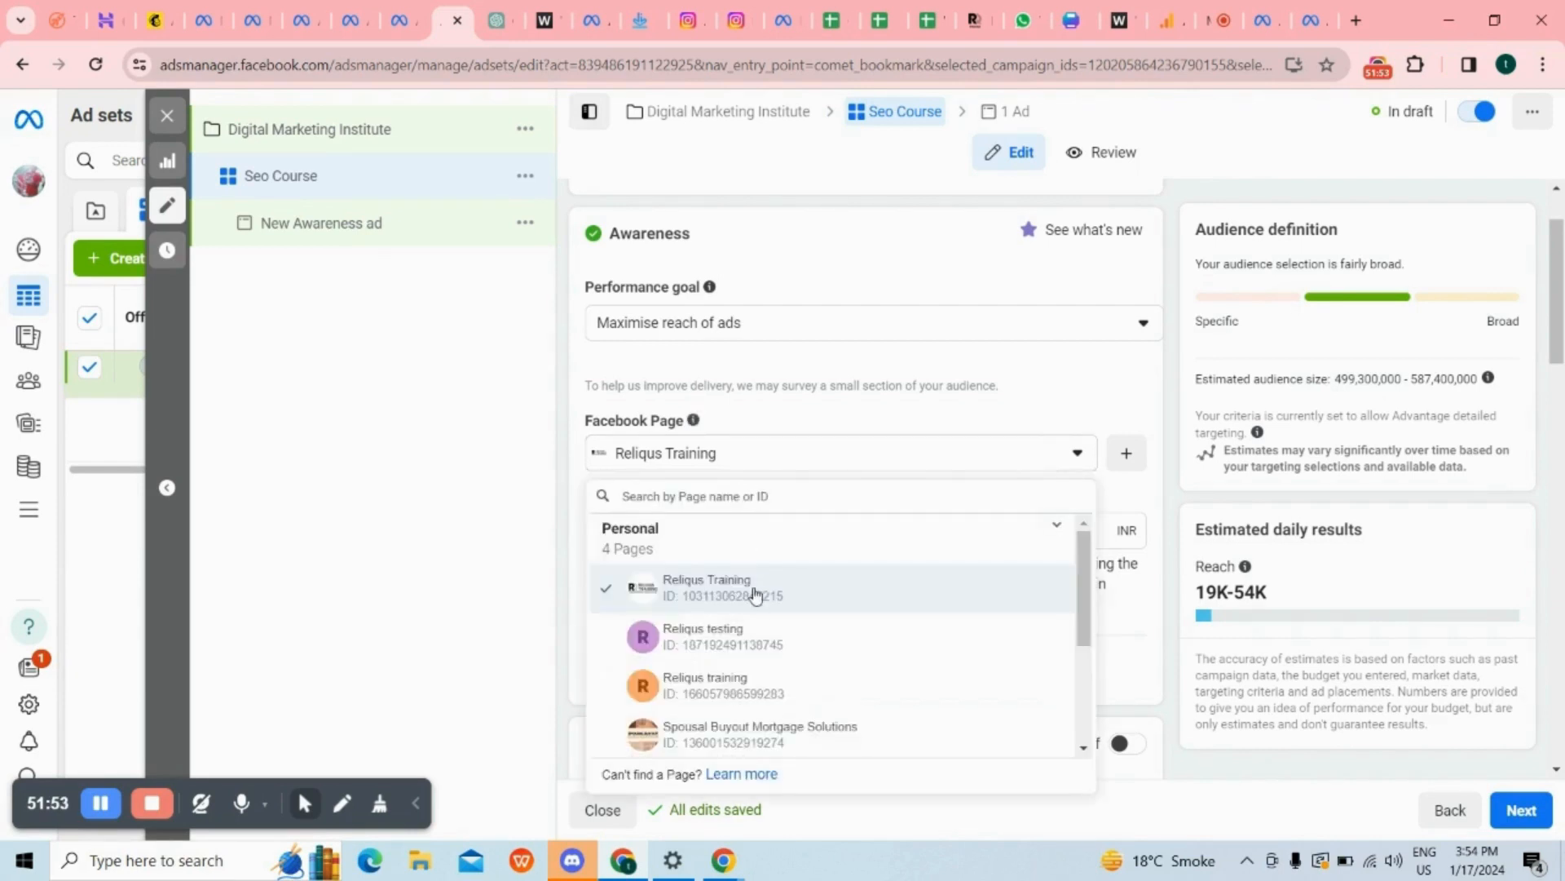
scroll(751, 591, down, 2)
scroll(777, 586, down, 2)
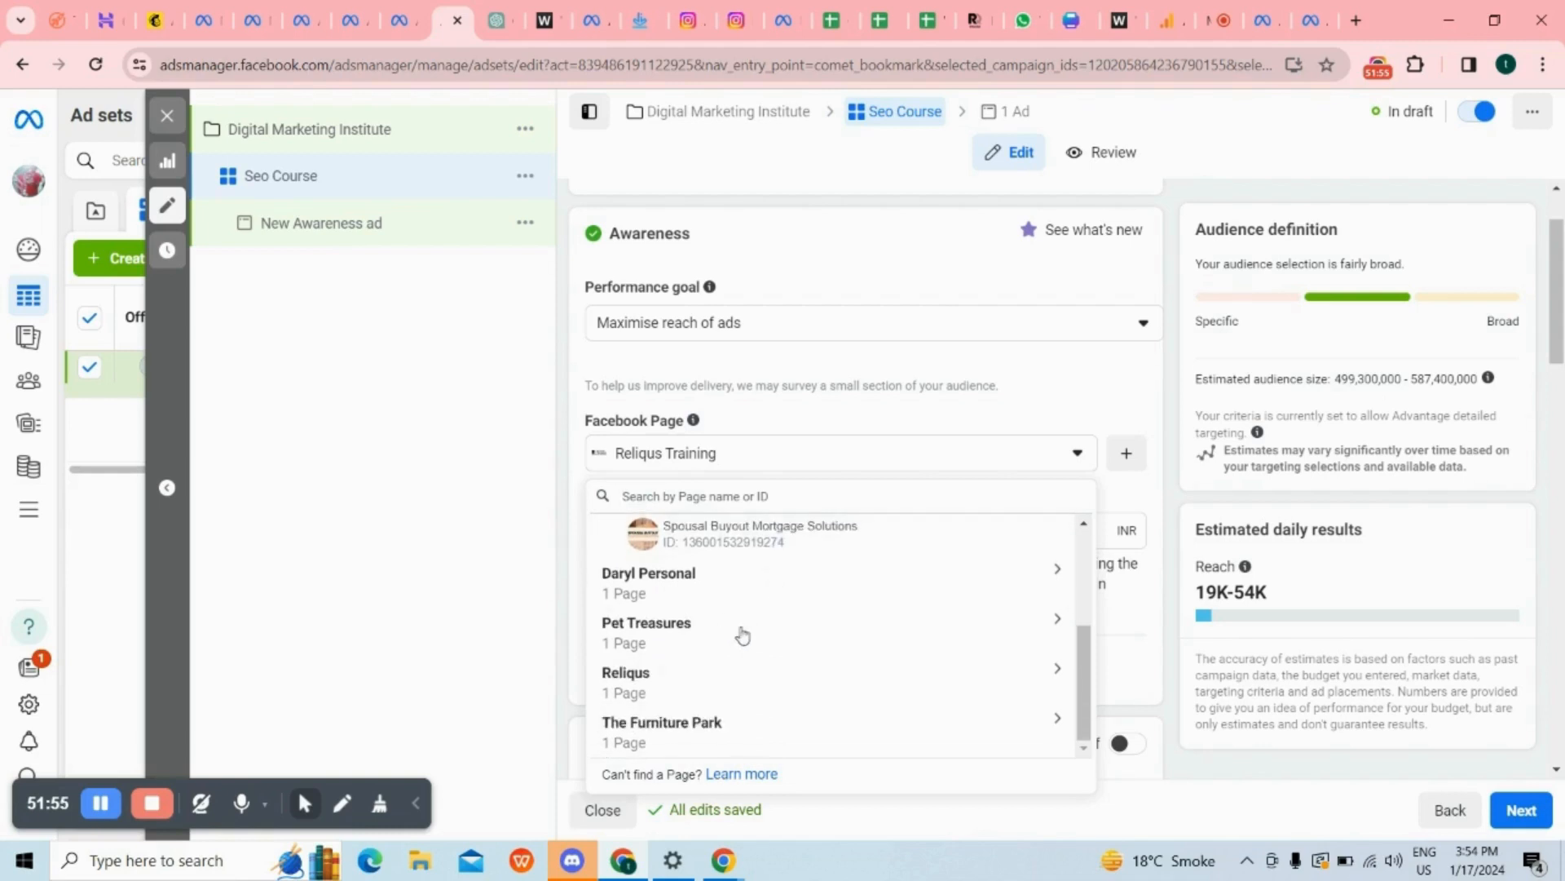
click(660, 689)
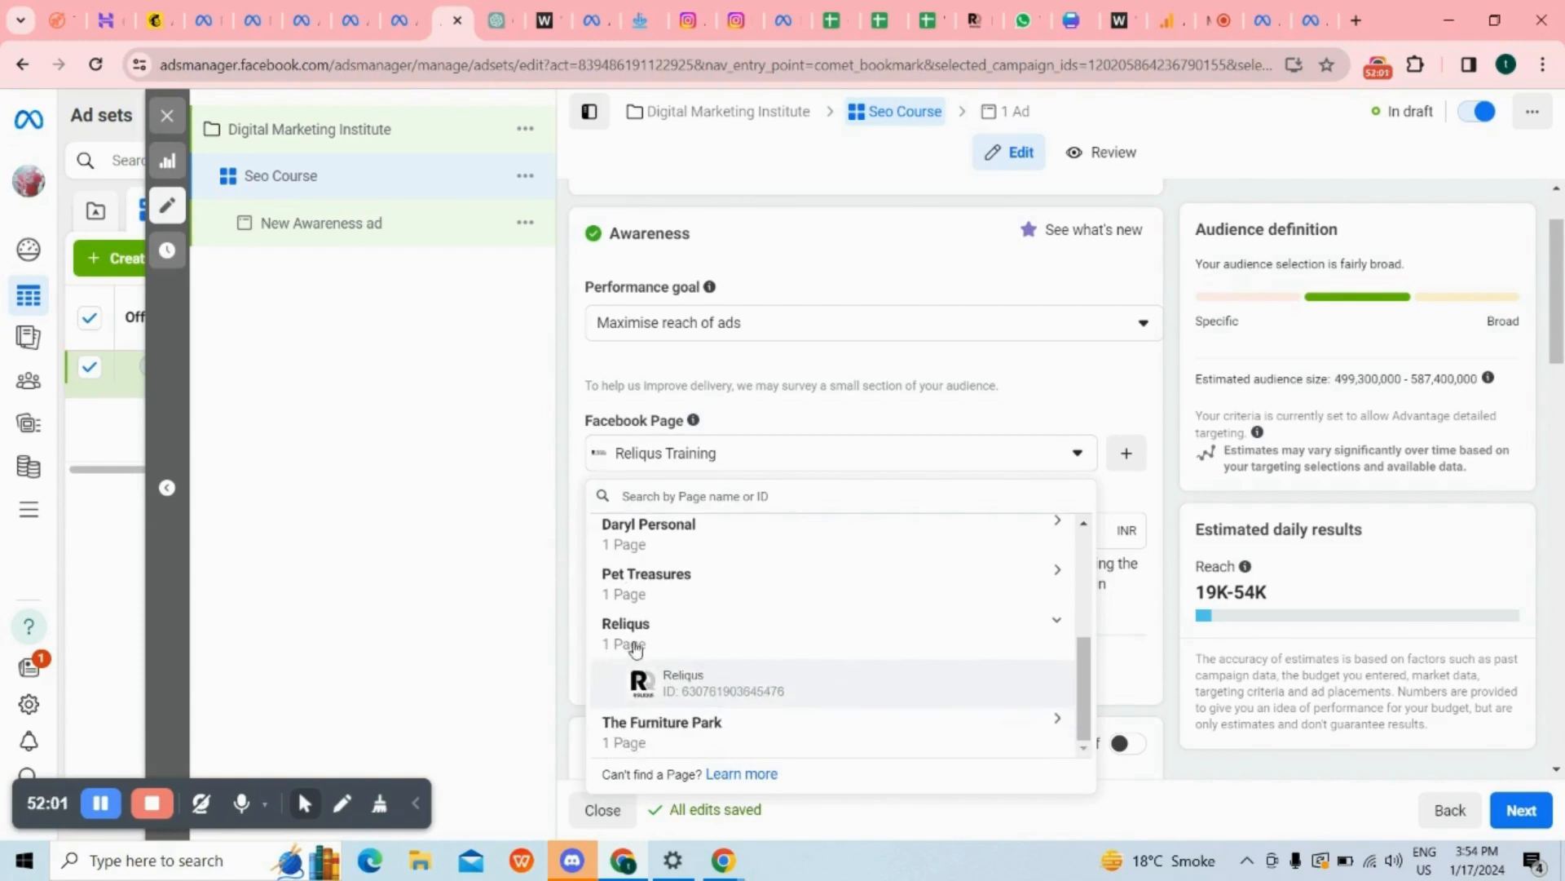
click(688, 685)
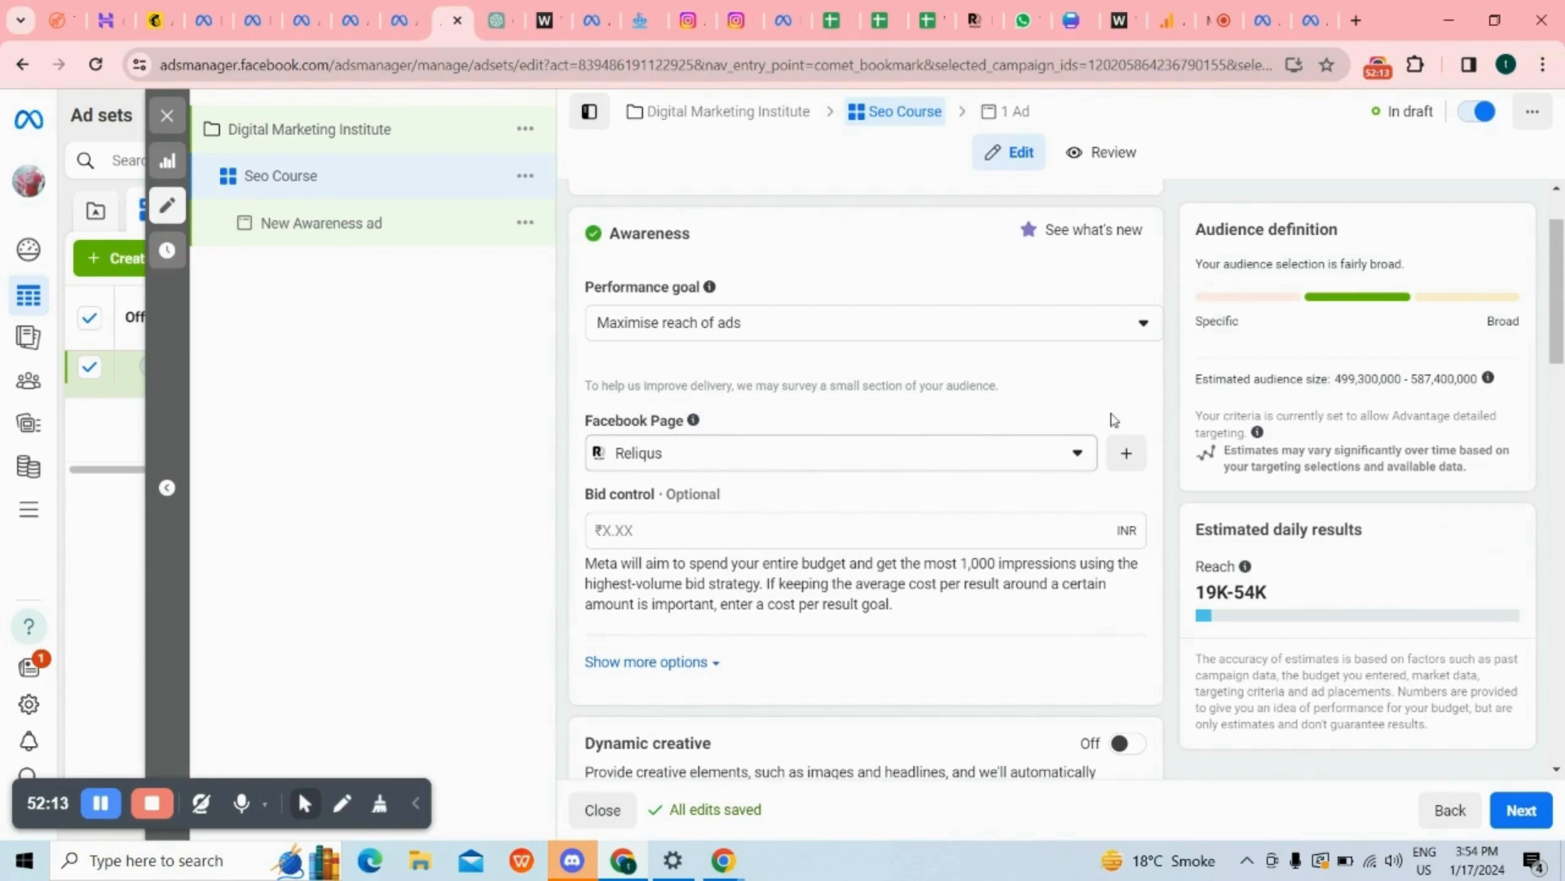
Check the Google Meet in-call messages, return to Ads Manager and review the Facebook Page list, keeping Reliqus.
click(1219, 21)
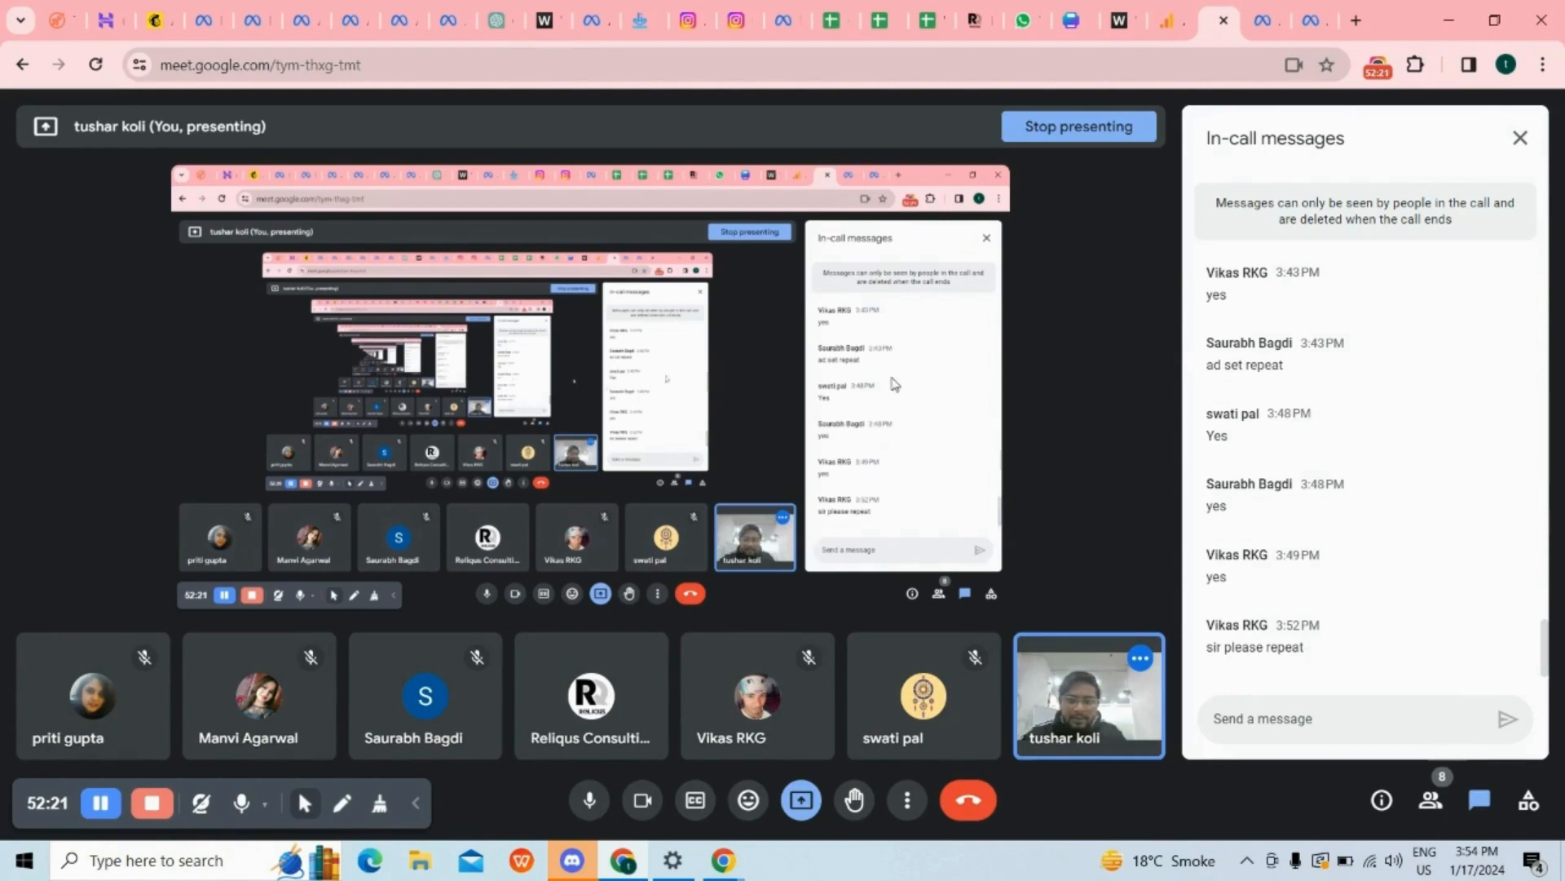
click(450, 8)
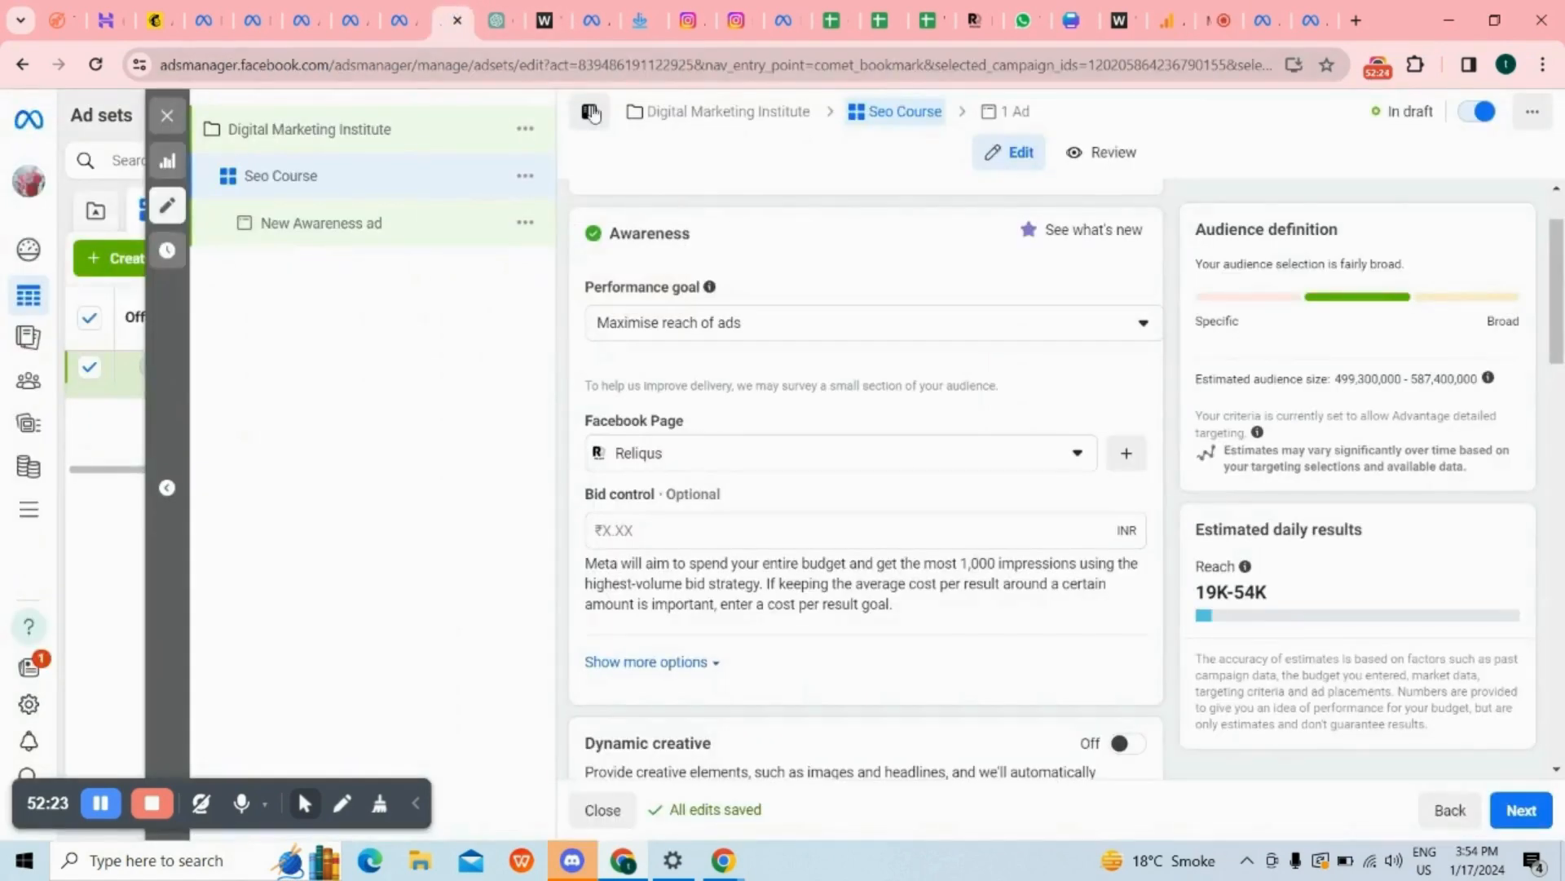
click(720, 458)
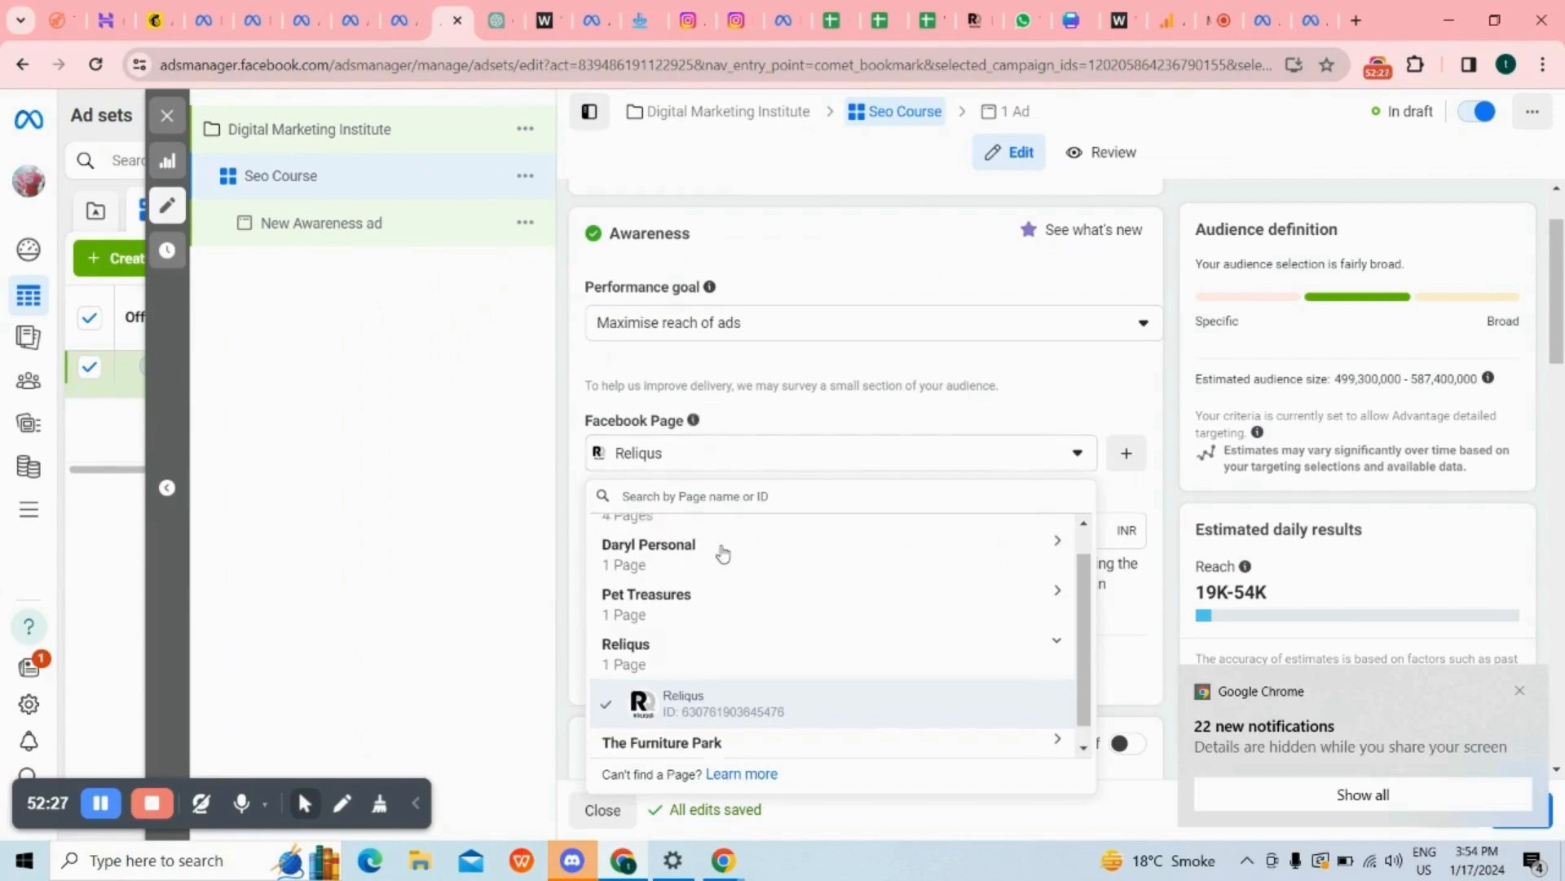
scroll(717, 563, up, 1)
click(1031, 370)
Expand the additional options below bid control and review the frequency cap, charging and delivery type settings.
scroll(1050, 372, down, 2)
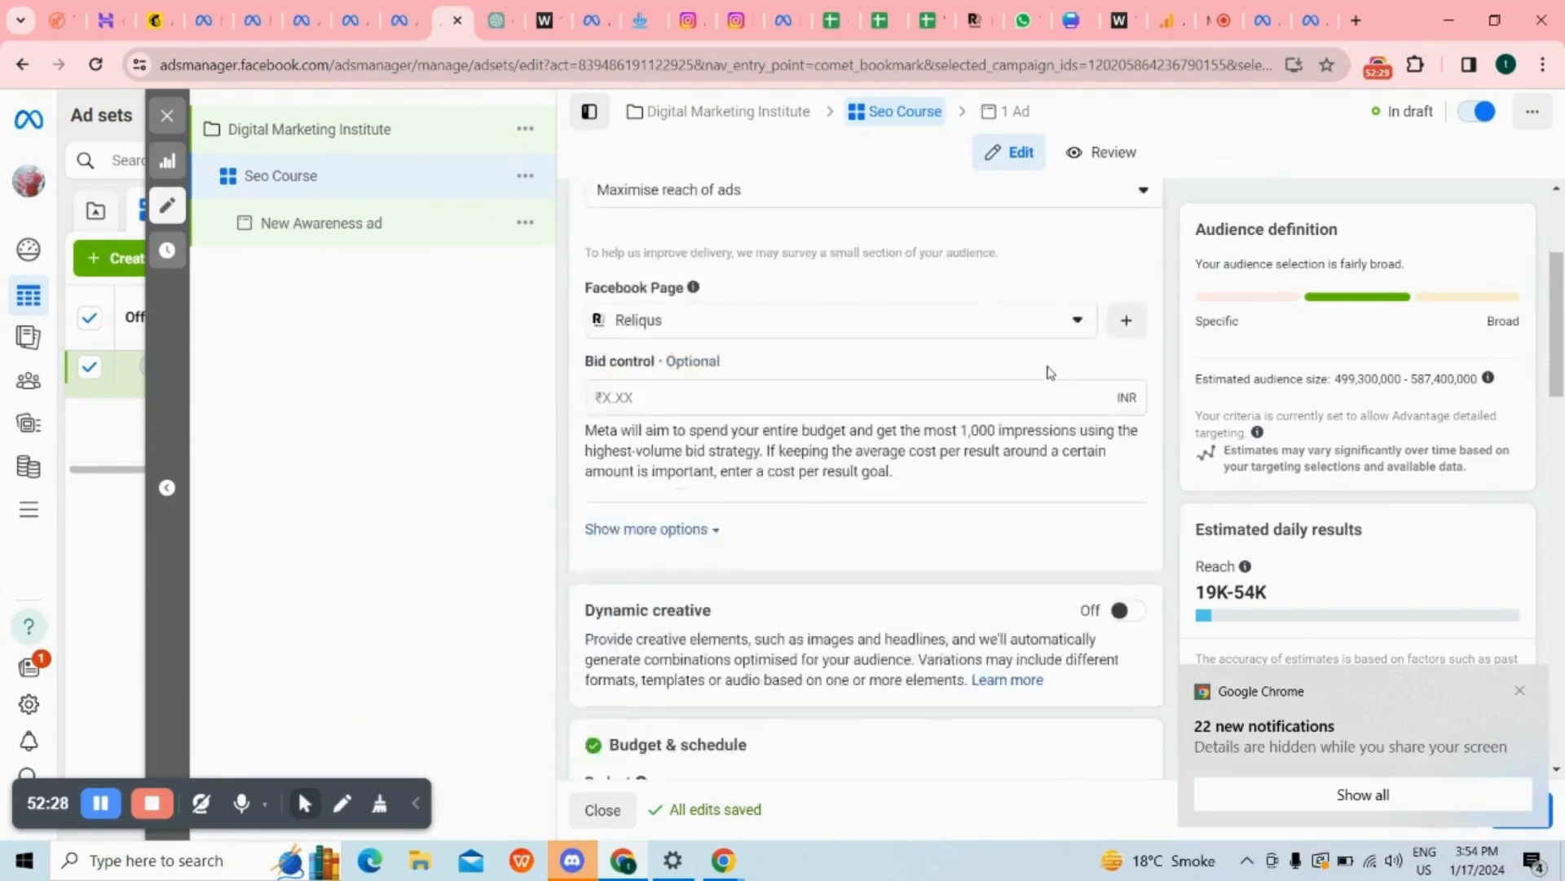
scroll(1019, 377, down, 3)
scroll(1020, 378, up, 2)
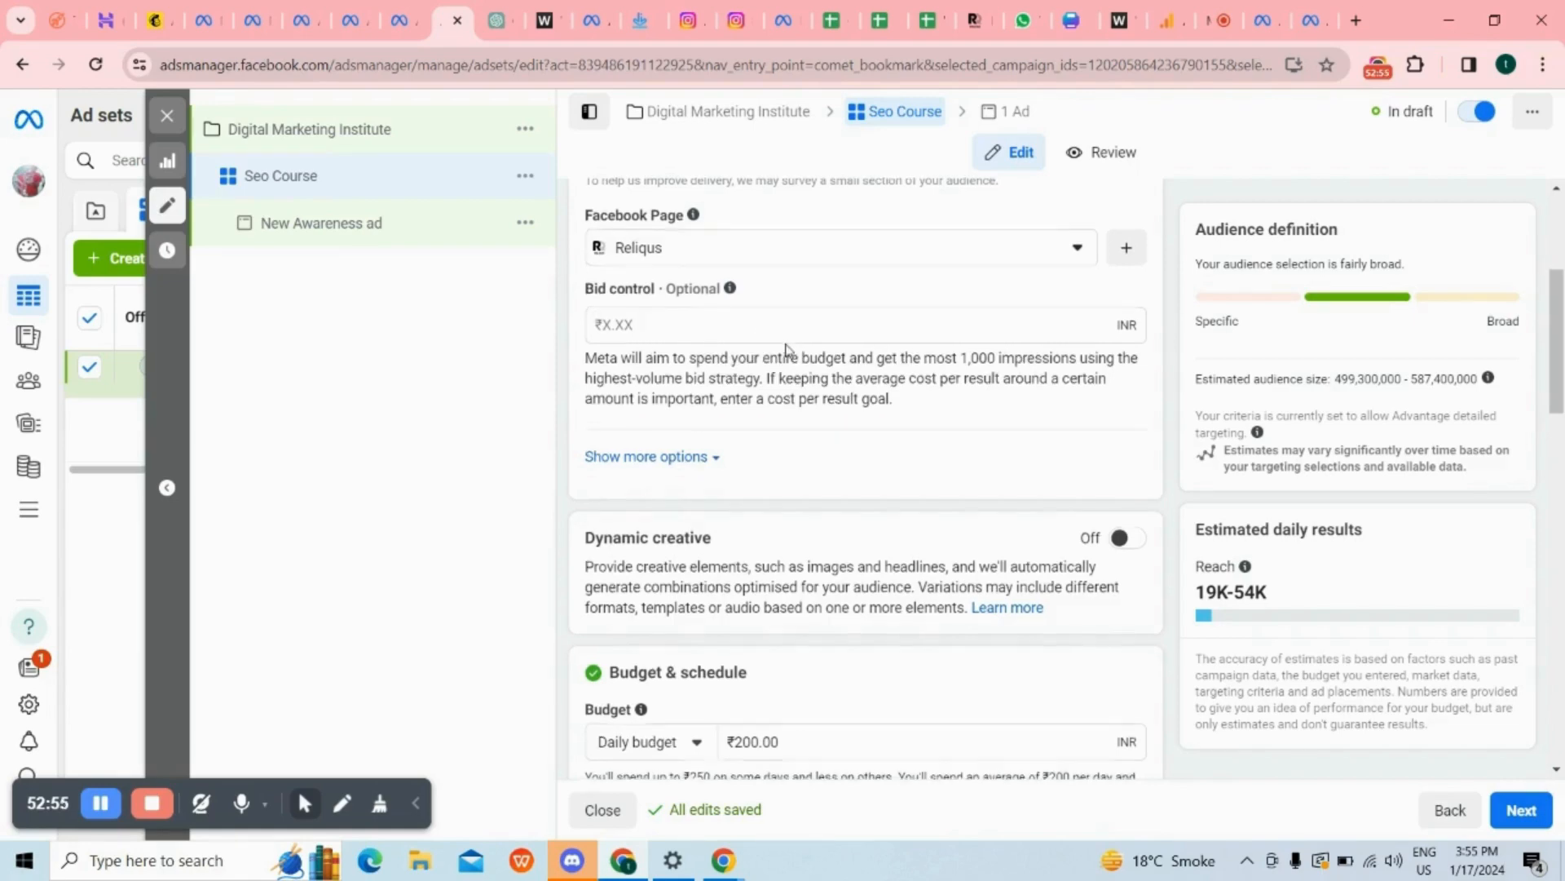
scroll(783, 354, down, 3)
click(649, 259)
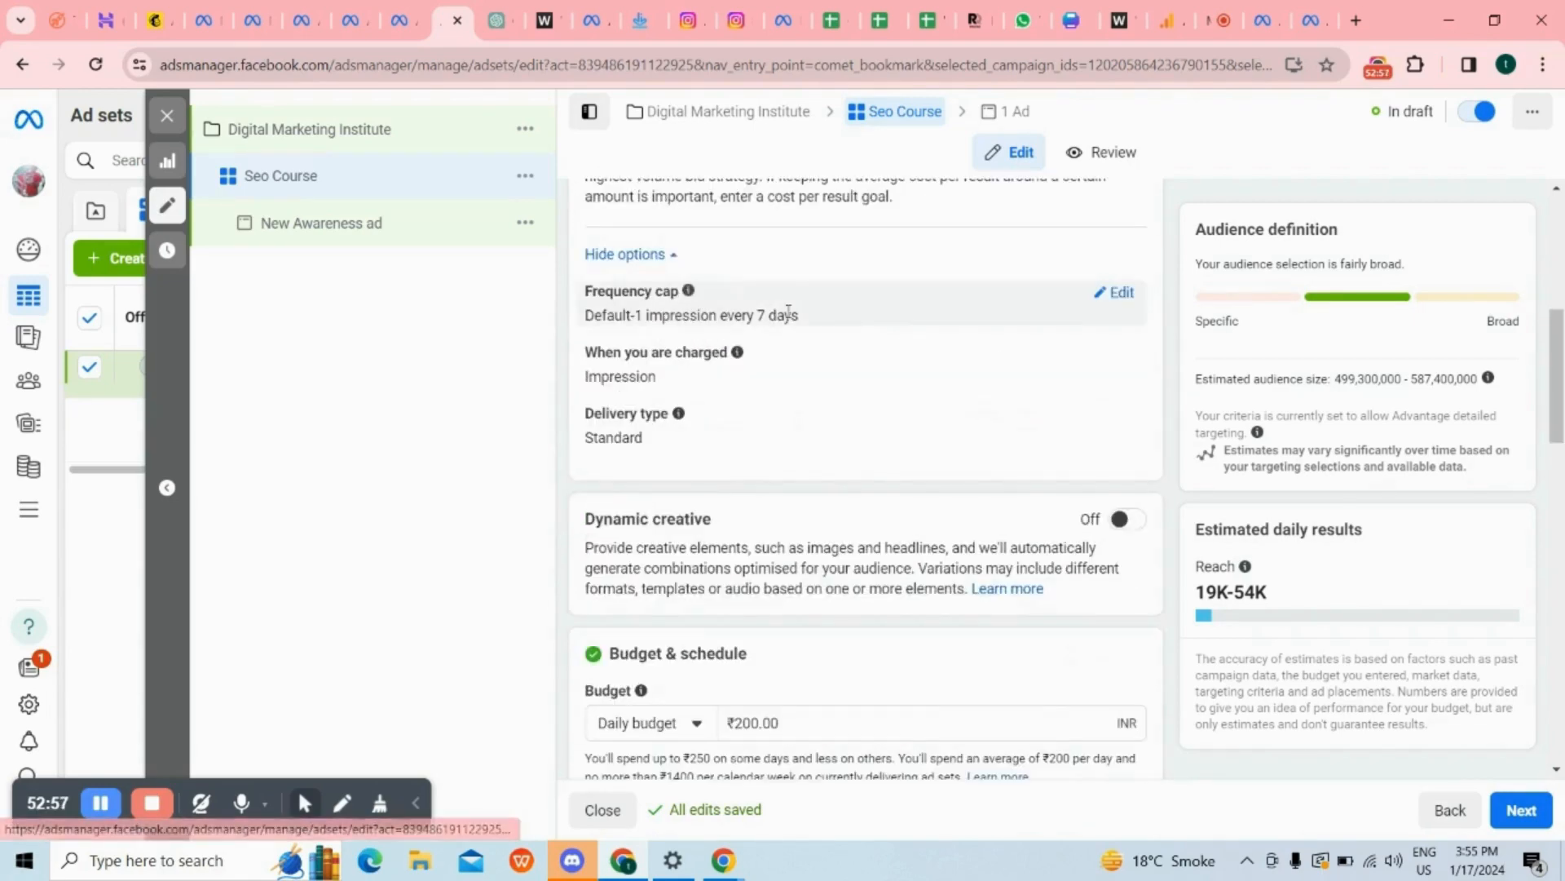
scroll(726, 287, down, 1)
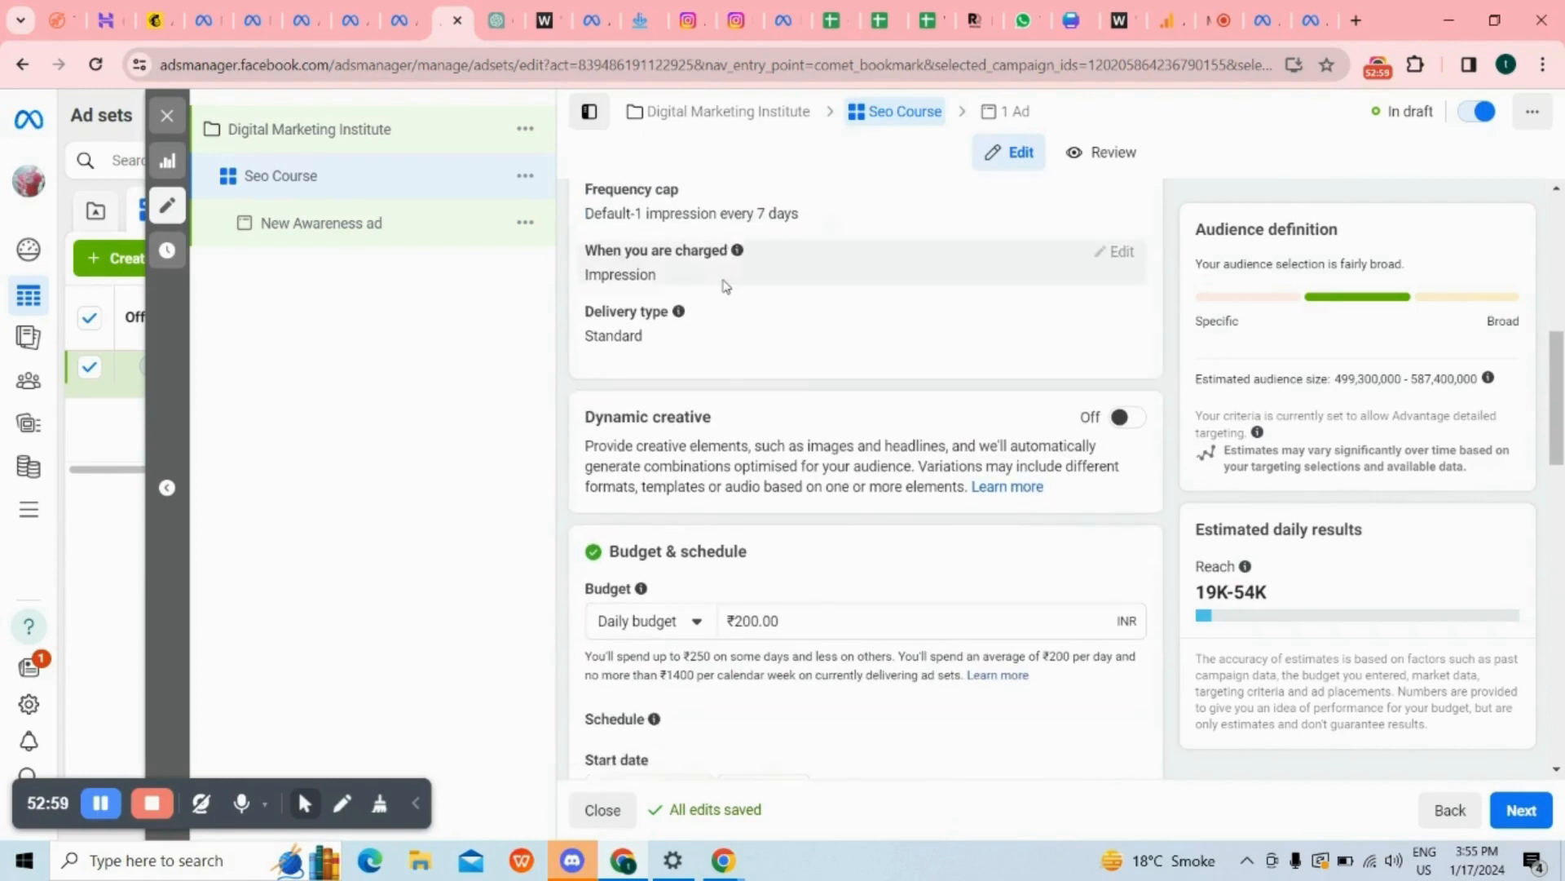
scroll(701, 304, up, 1)
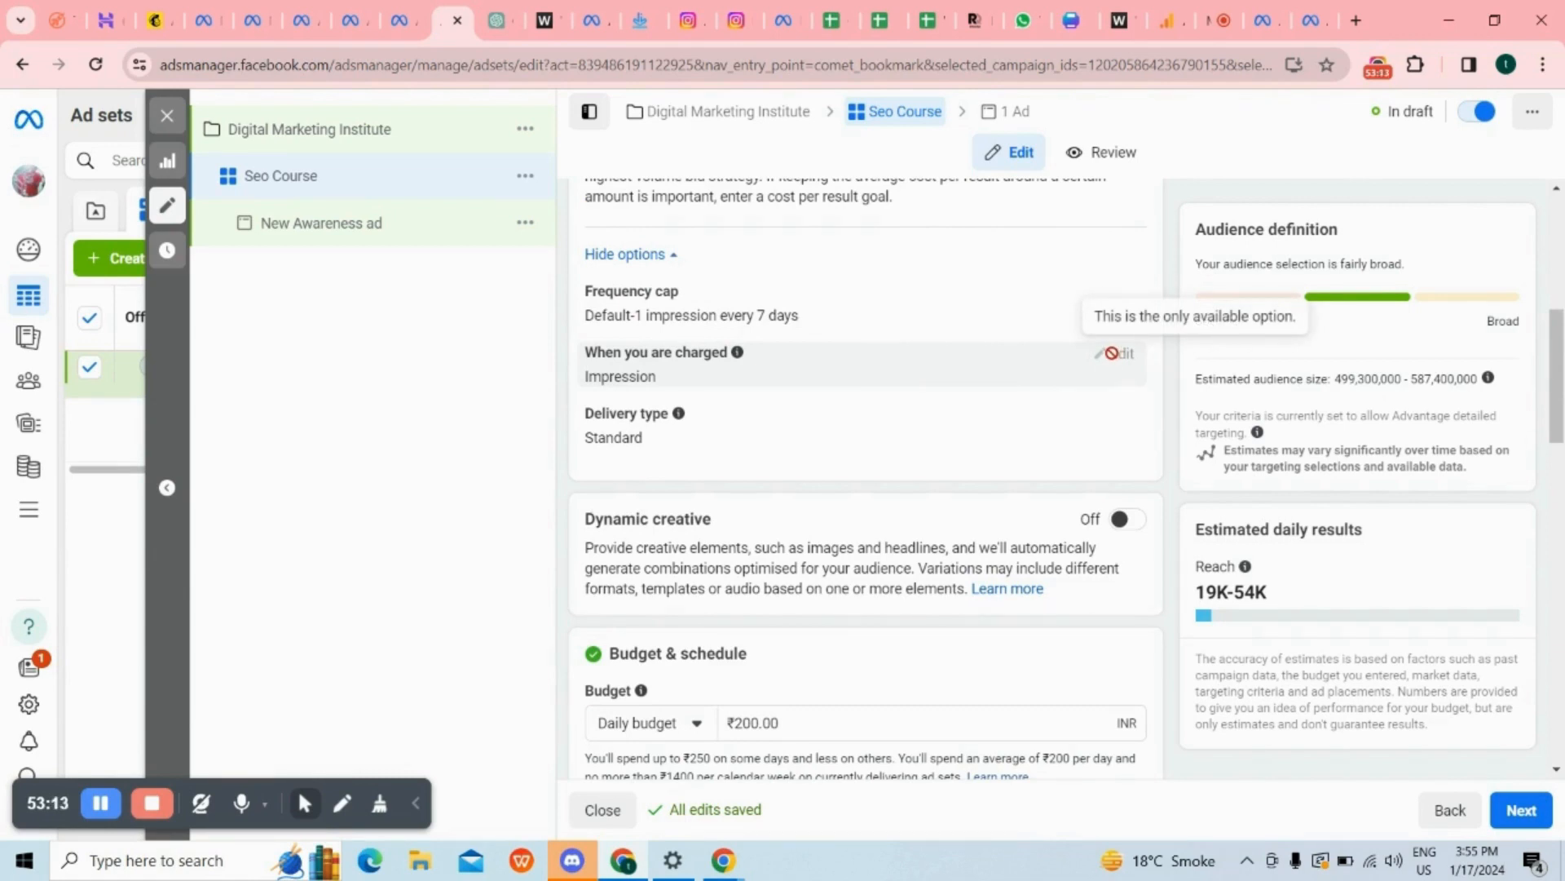
Review the budget types available in the ad set's budget and schedule section, keeping Daily budget.
scroll(999, 359, down, 4)
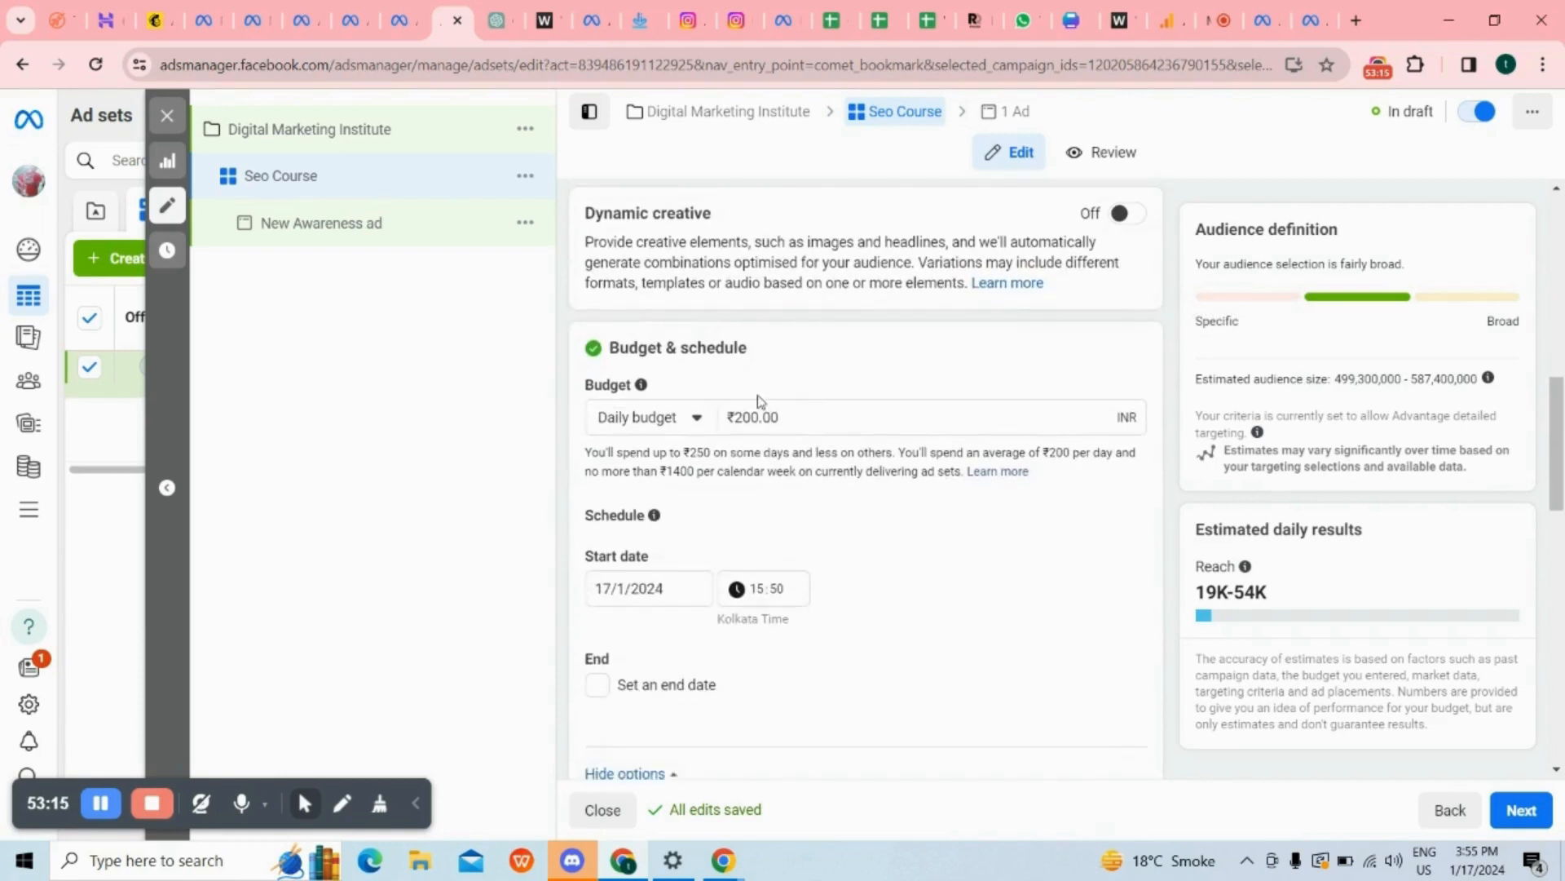
scroll(742, 398, down, 1)
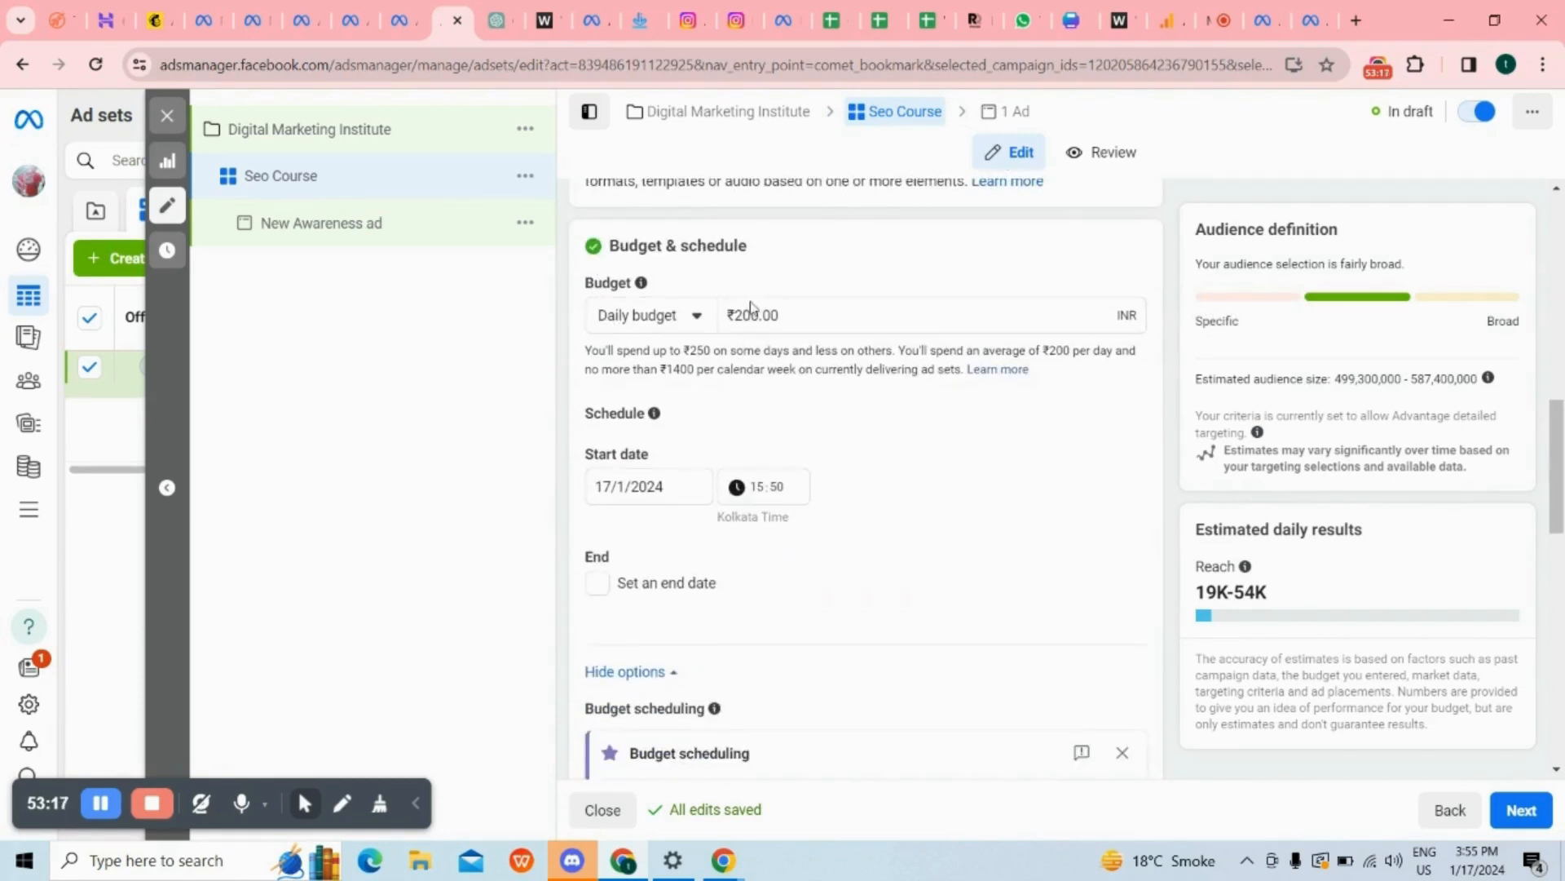
scroll(766, 308, down, 1)
scroll(701, 322, up, 1)
click(676, 322)
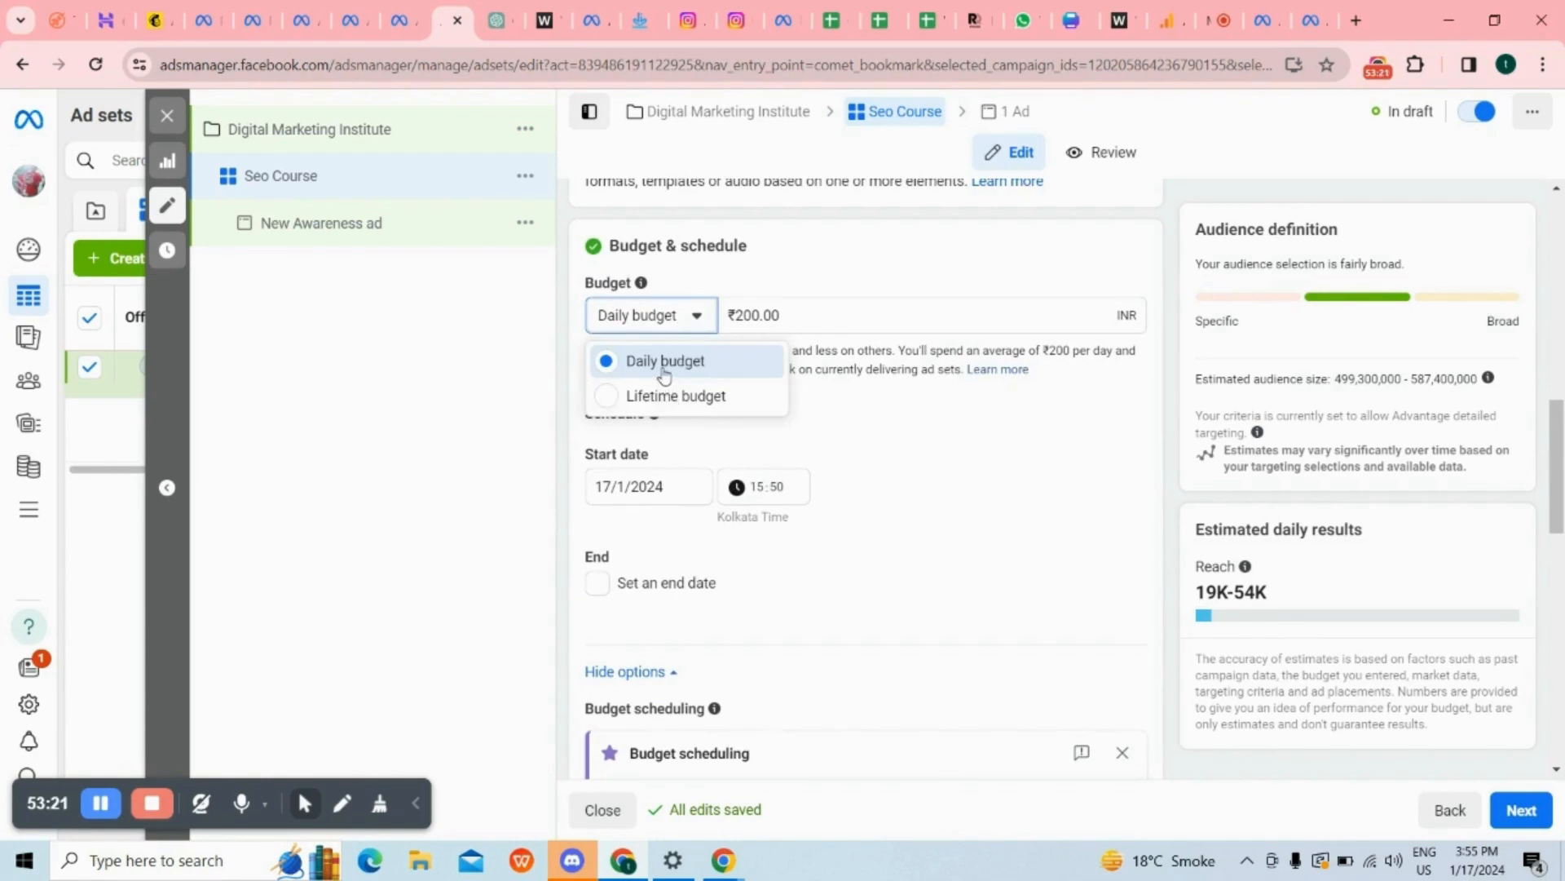
click(771, 270)
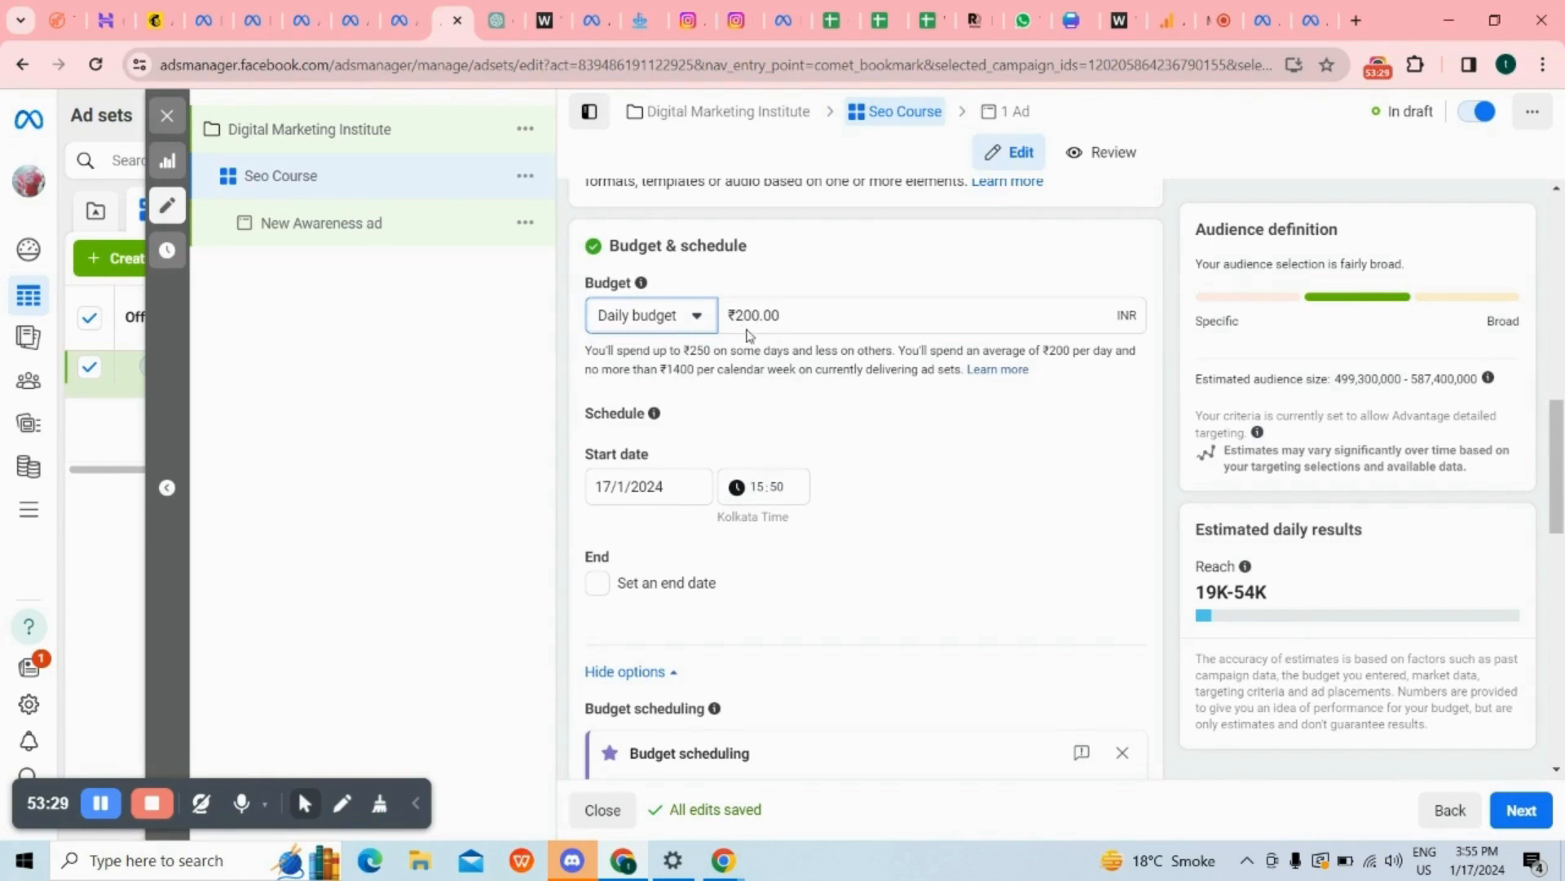
Change the ad set's budget type to Lifetime budget and set the amount to ₹3,000.
click(682, 324)
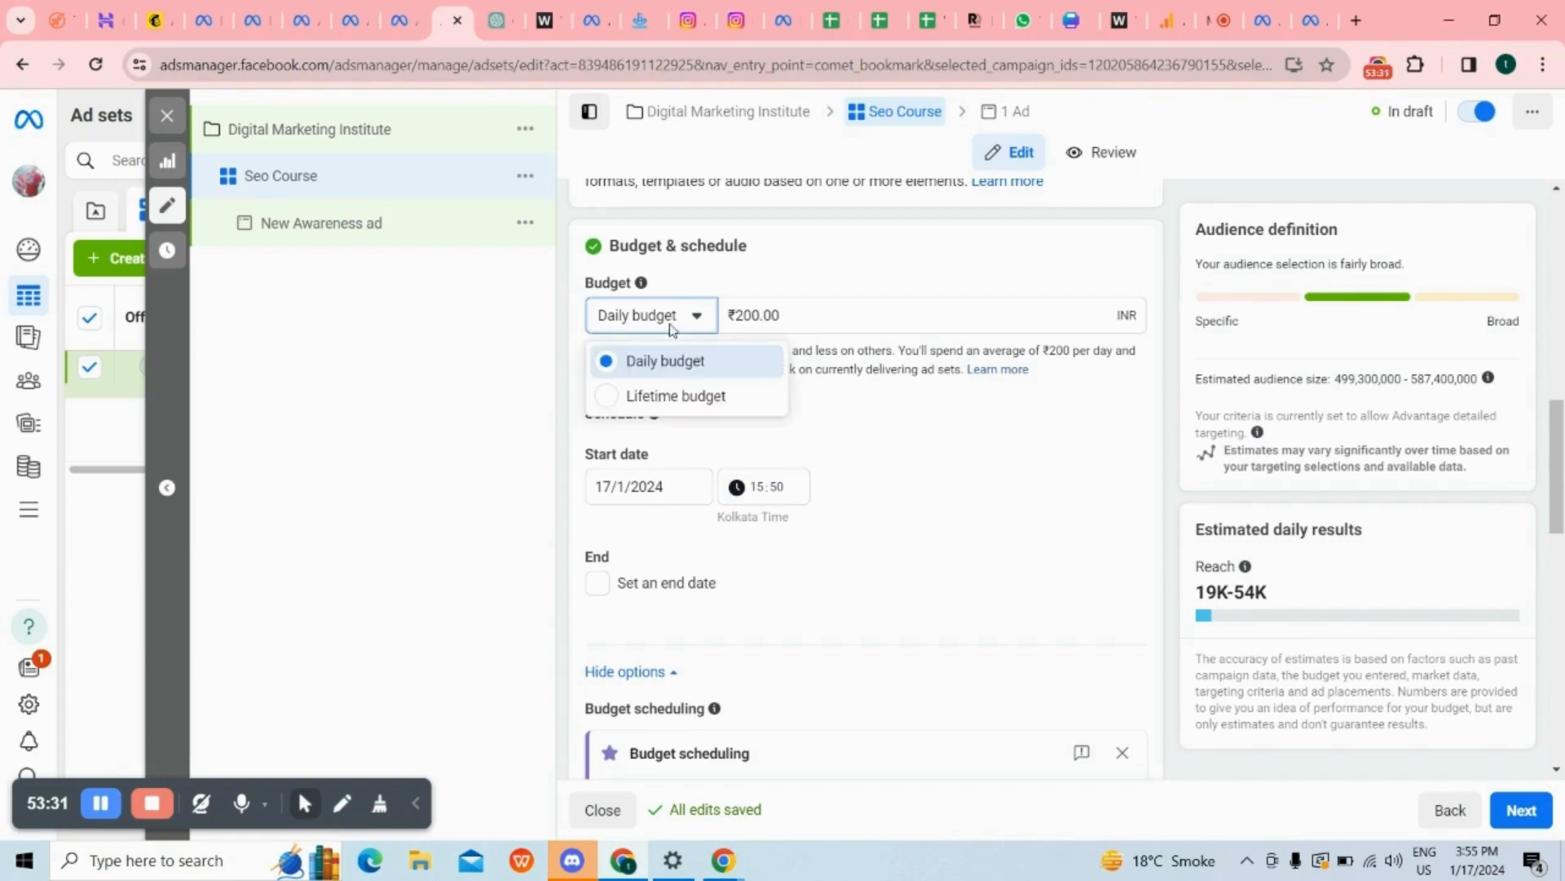
click(675, 396)
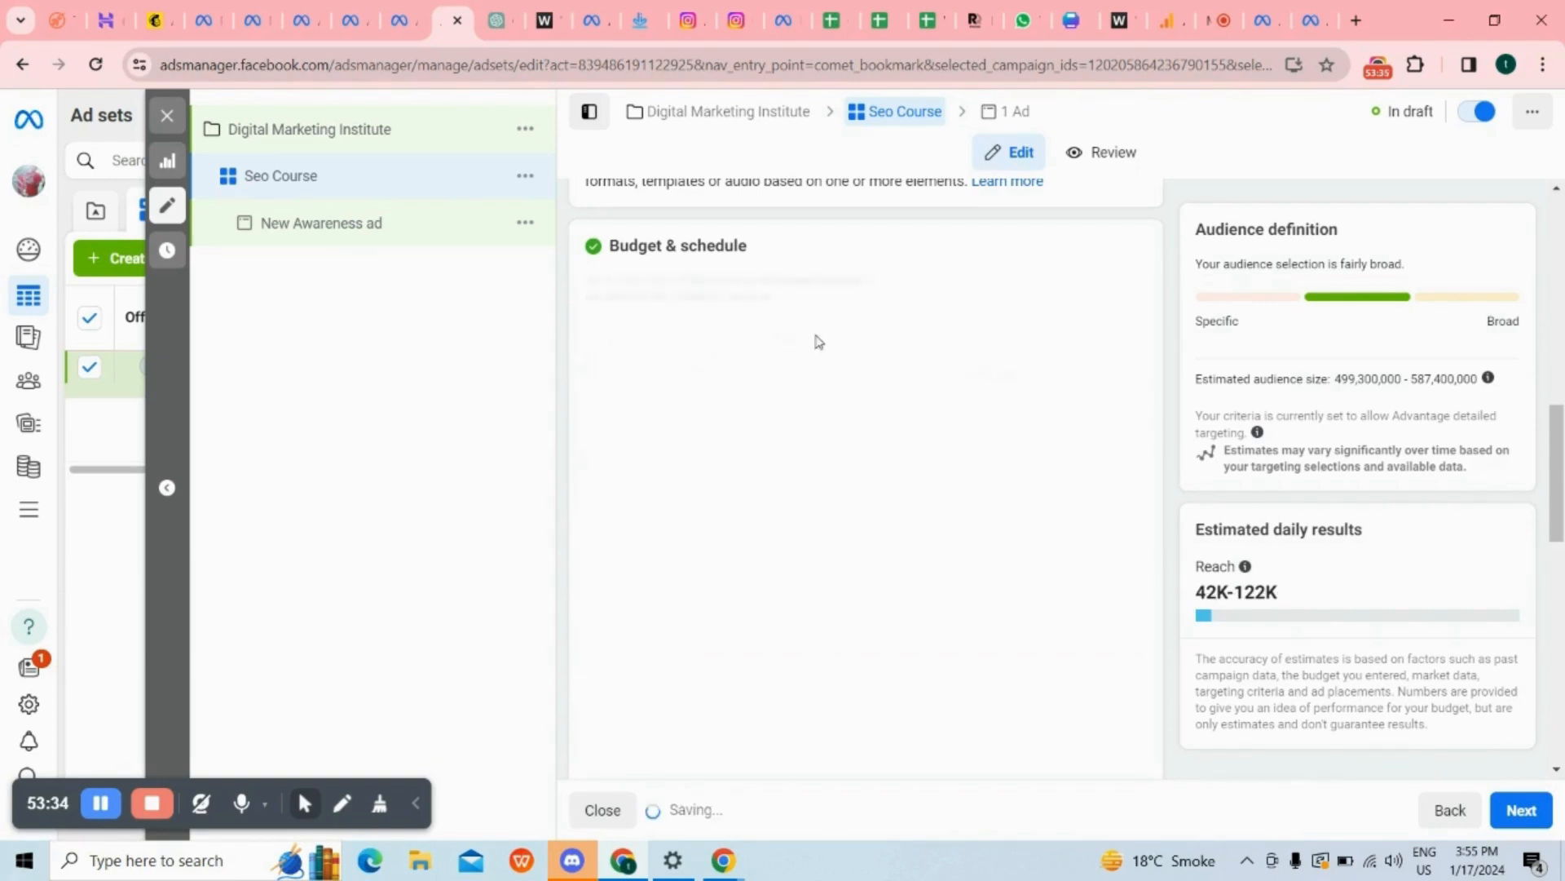
click(772, 316)
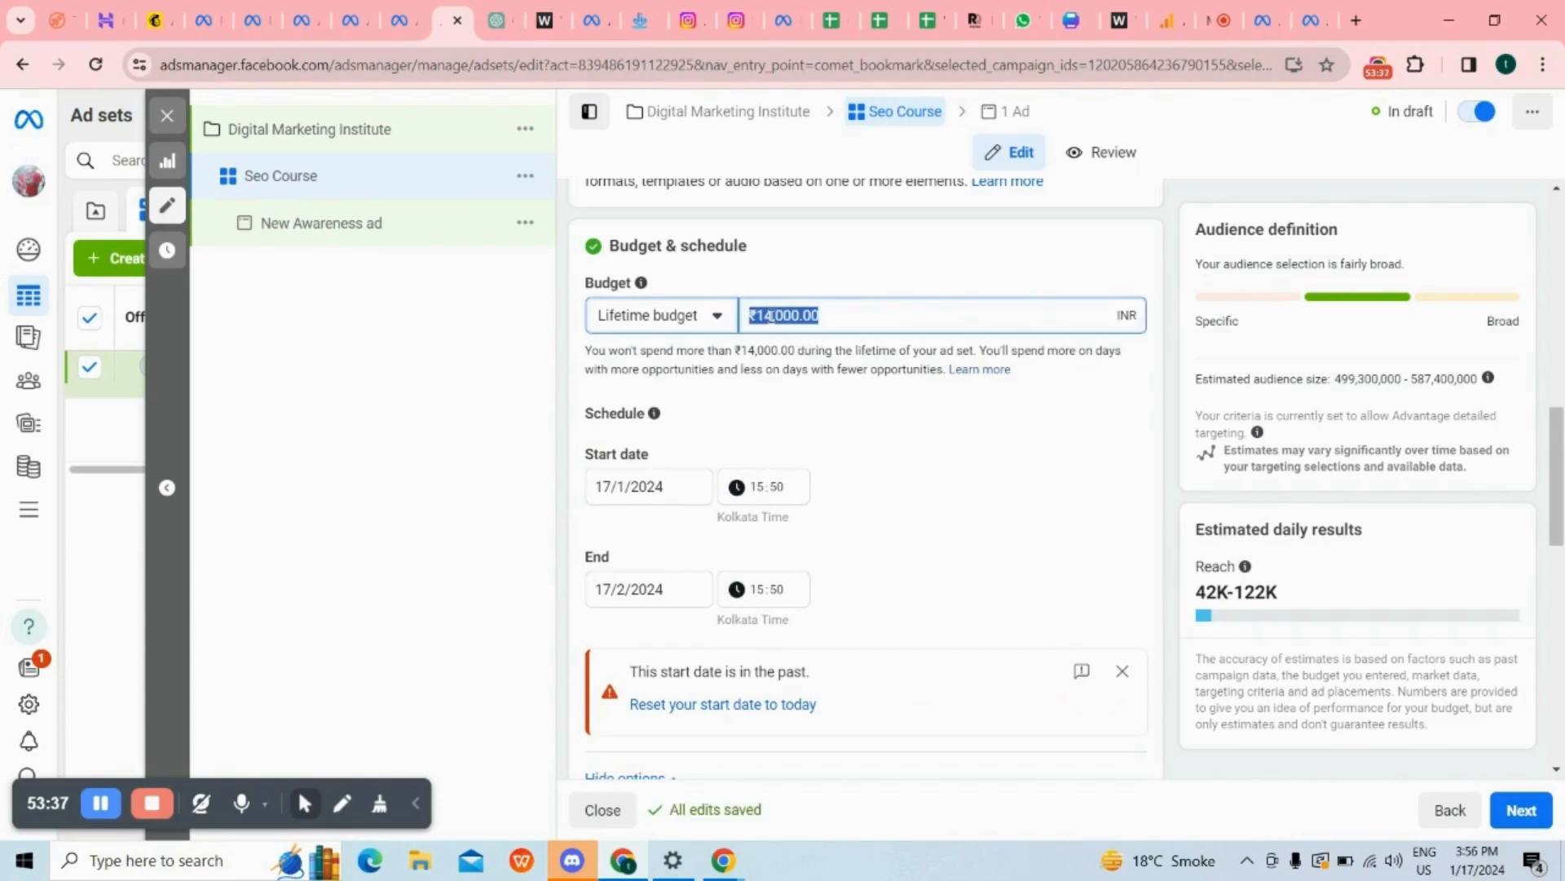
text(3000)
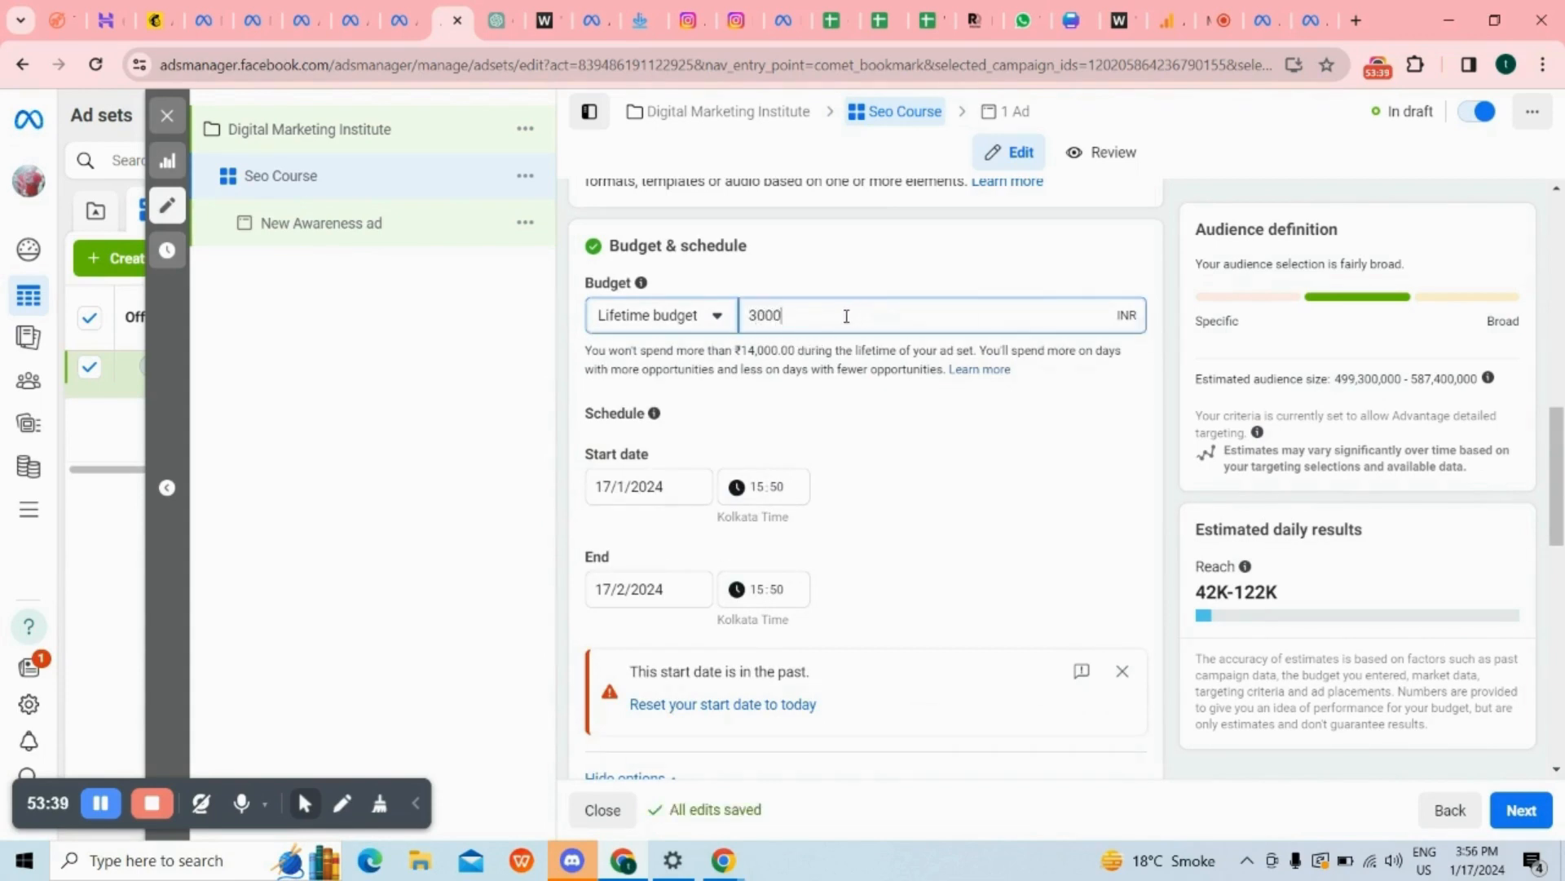
Try to enter 20 February 2024 as the ad set's end date as text.
scroll(846, 316, down, 3)
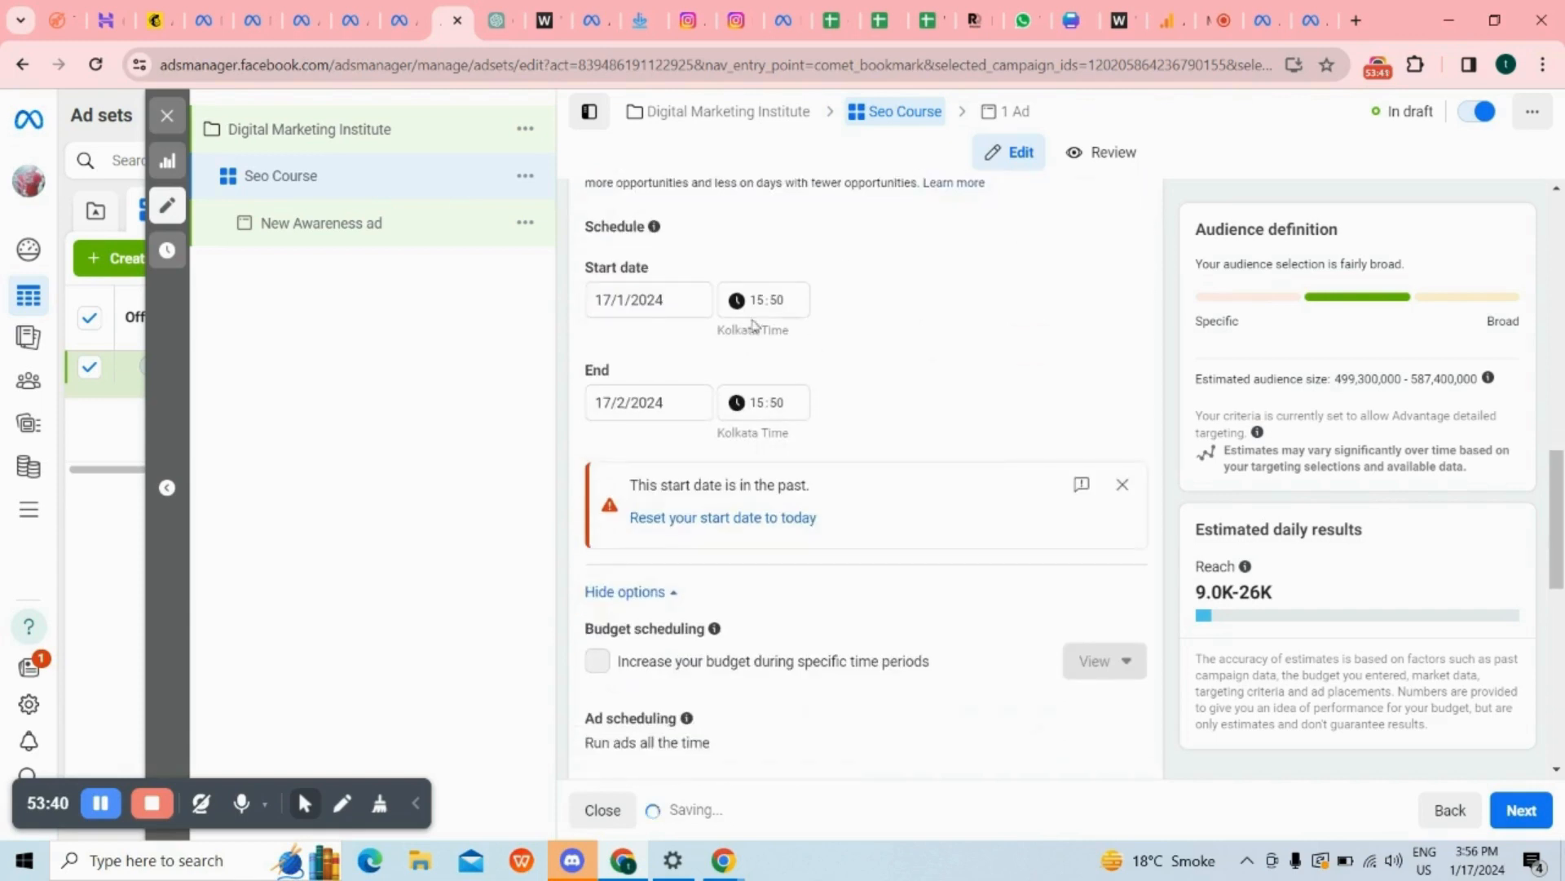
click(760, 287)
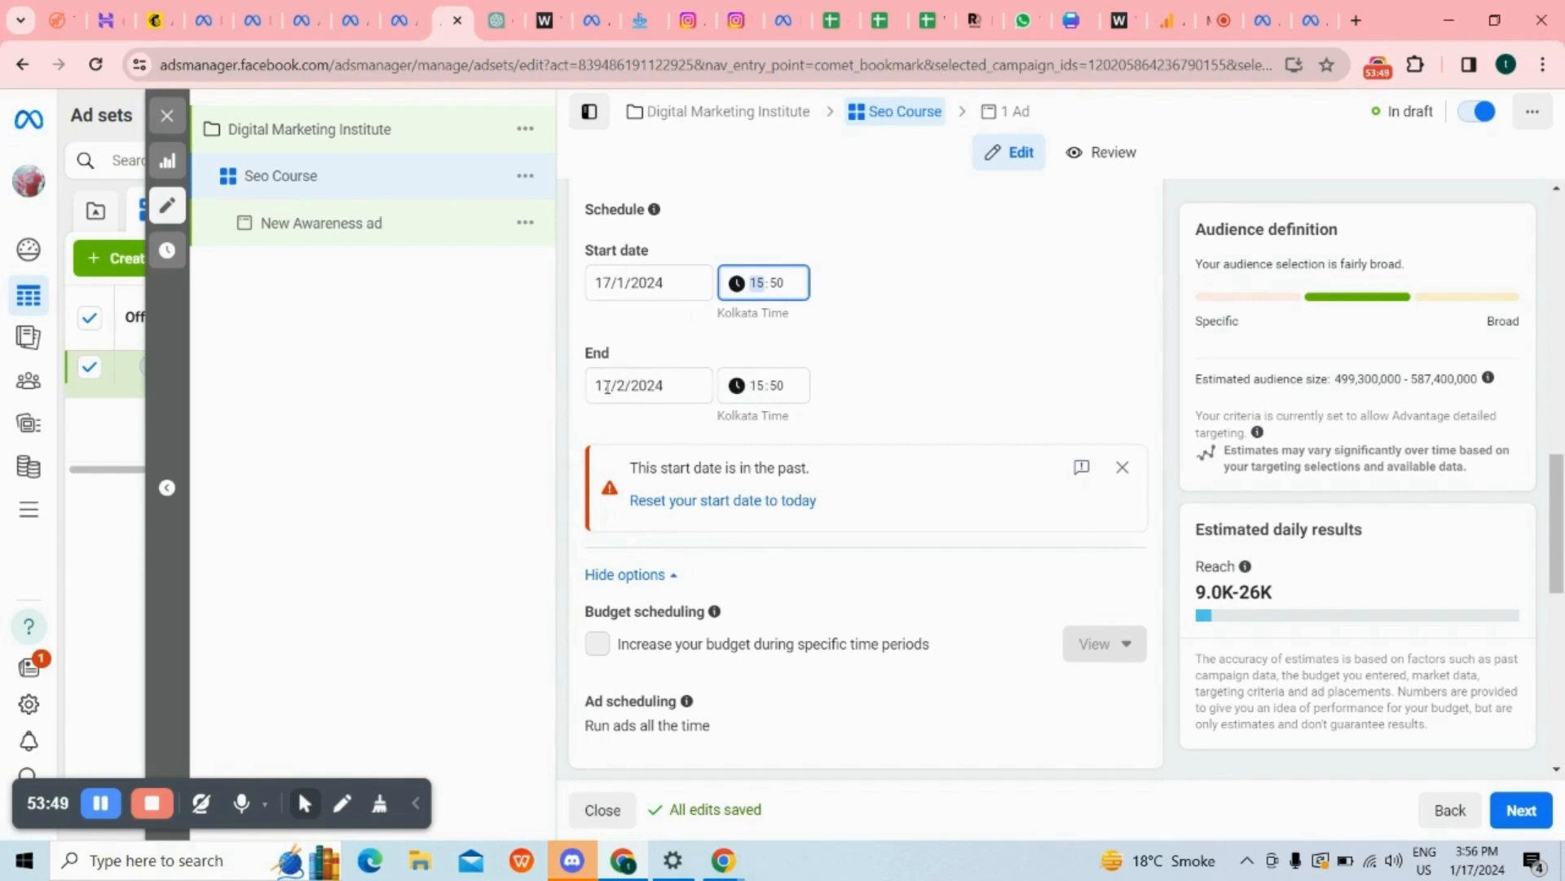
click(656, 379)
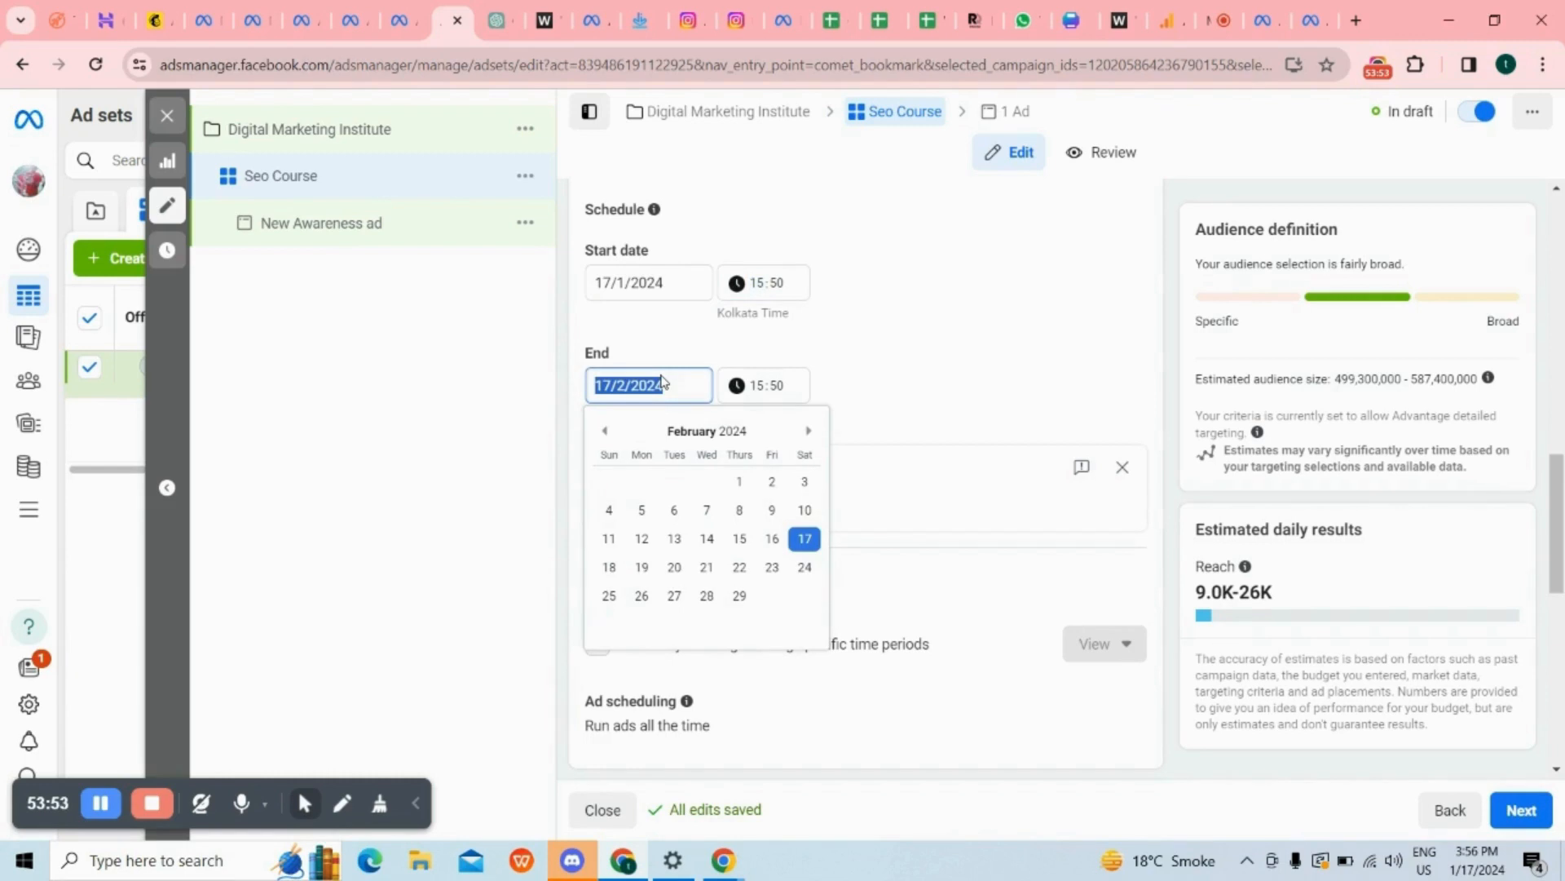
text(20/2202)
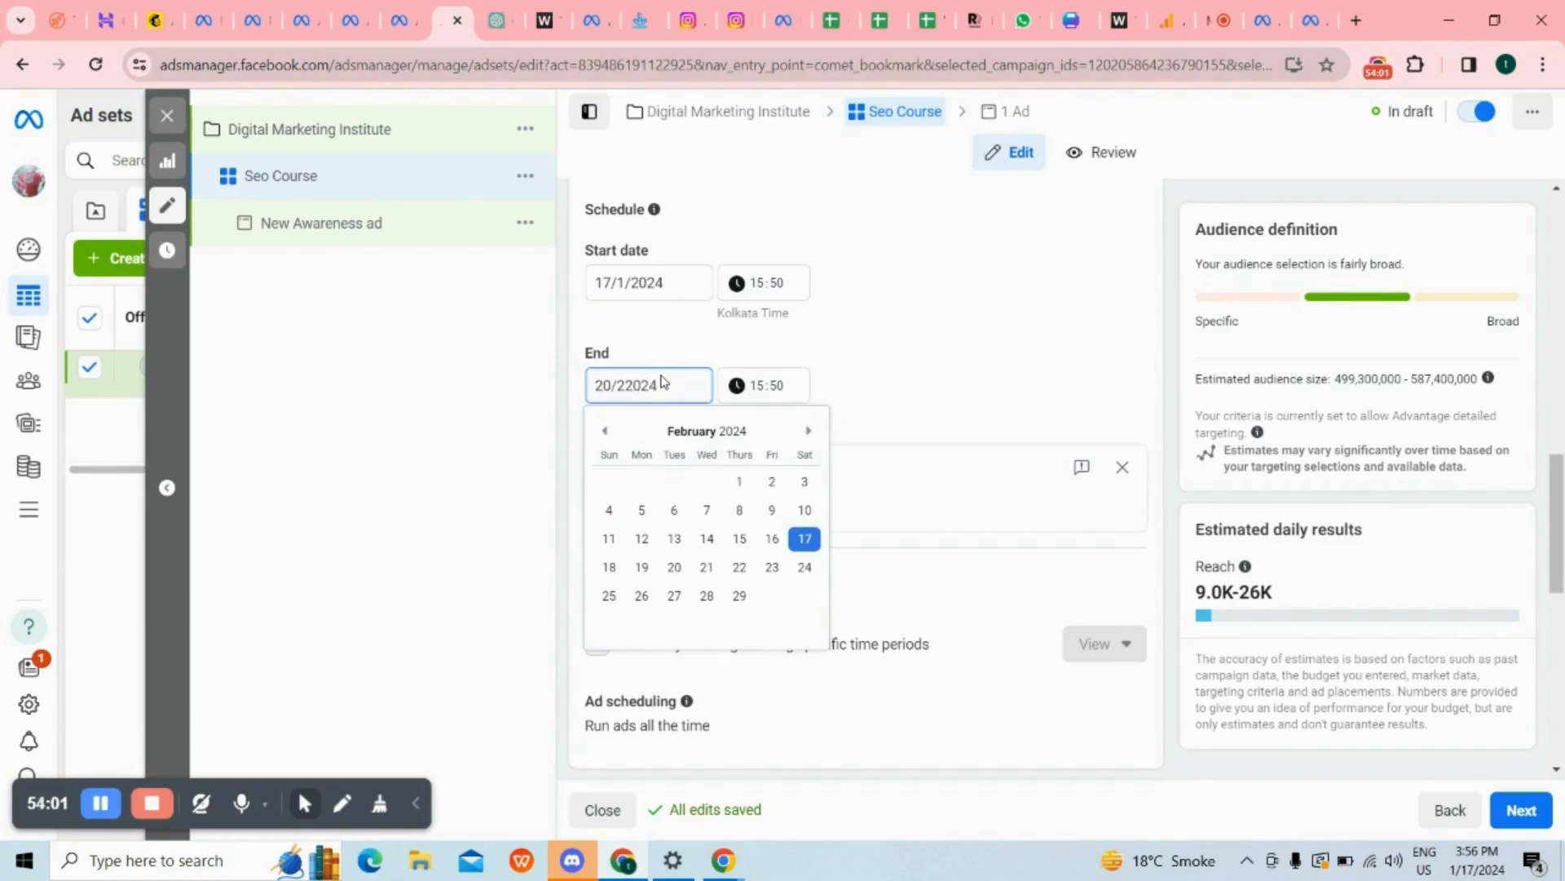
text(4)
click(975, 408)
scroll(887, 406, down, 1)
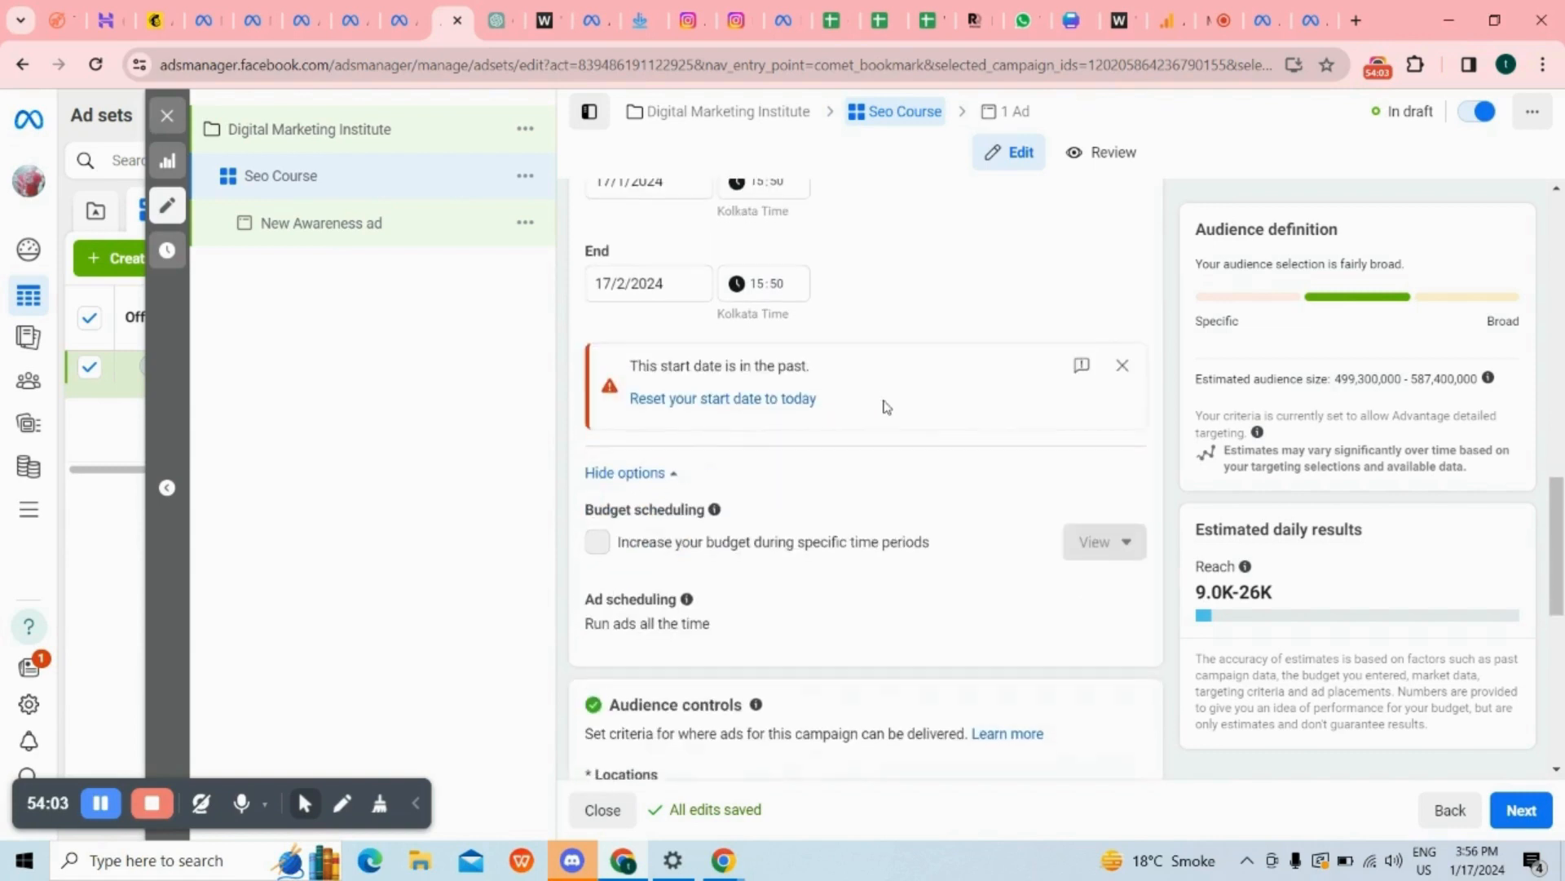
Dismiss the past start date warning and set the ad set's end date to 20/2/2024 from the calendar.
click(1123, 366)
scroll(815, 391, up, 2)
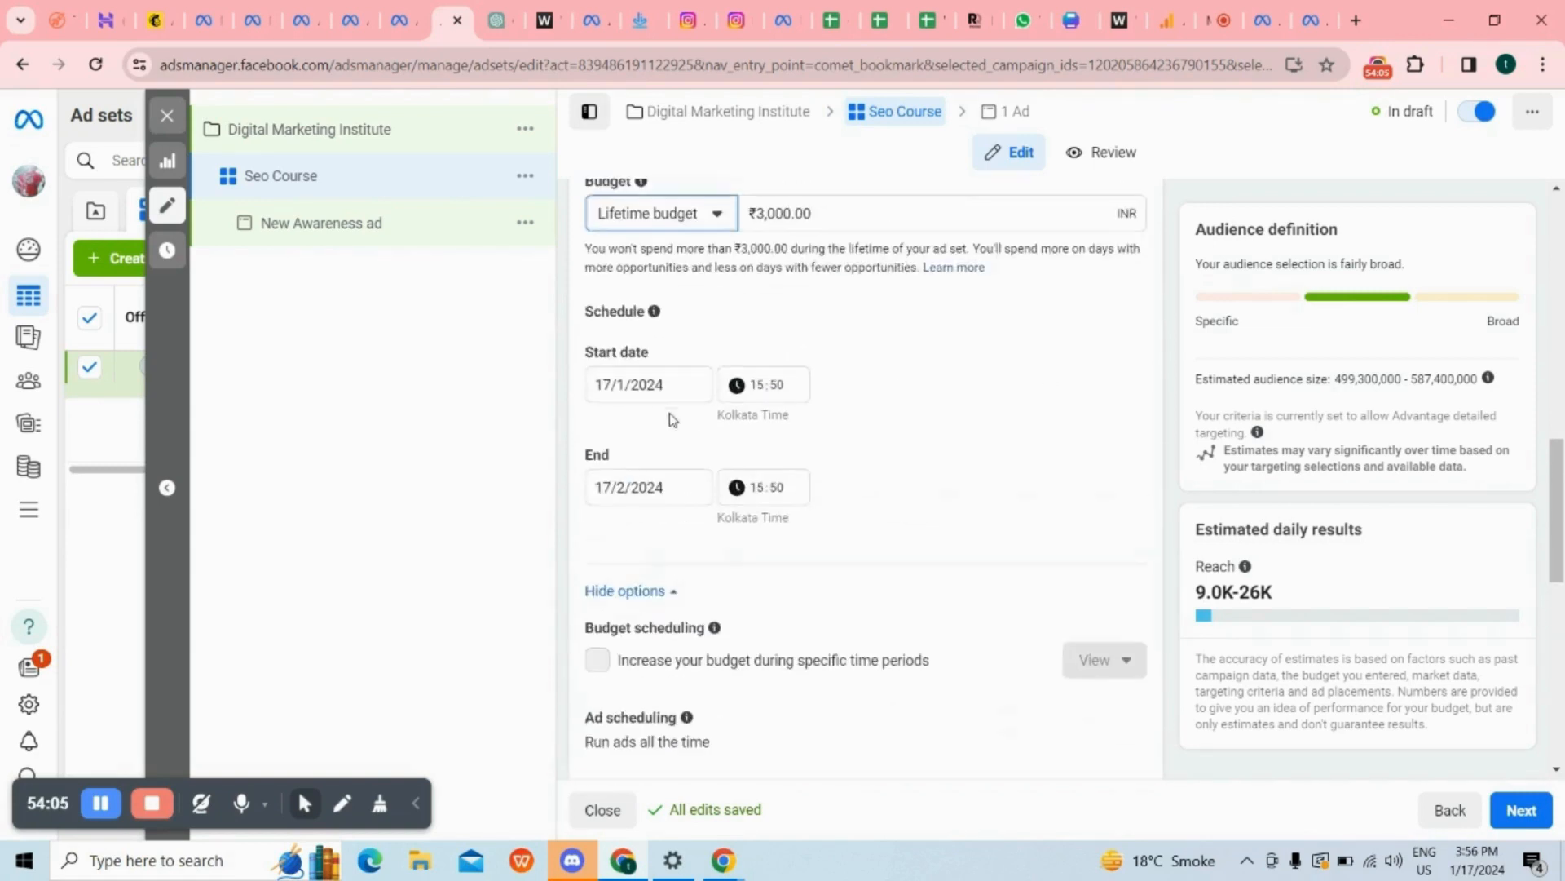
click(612, 489)
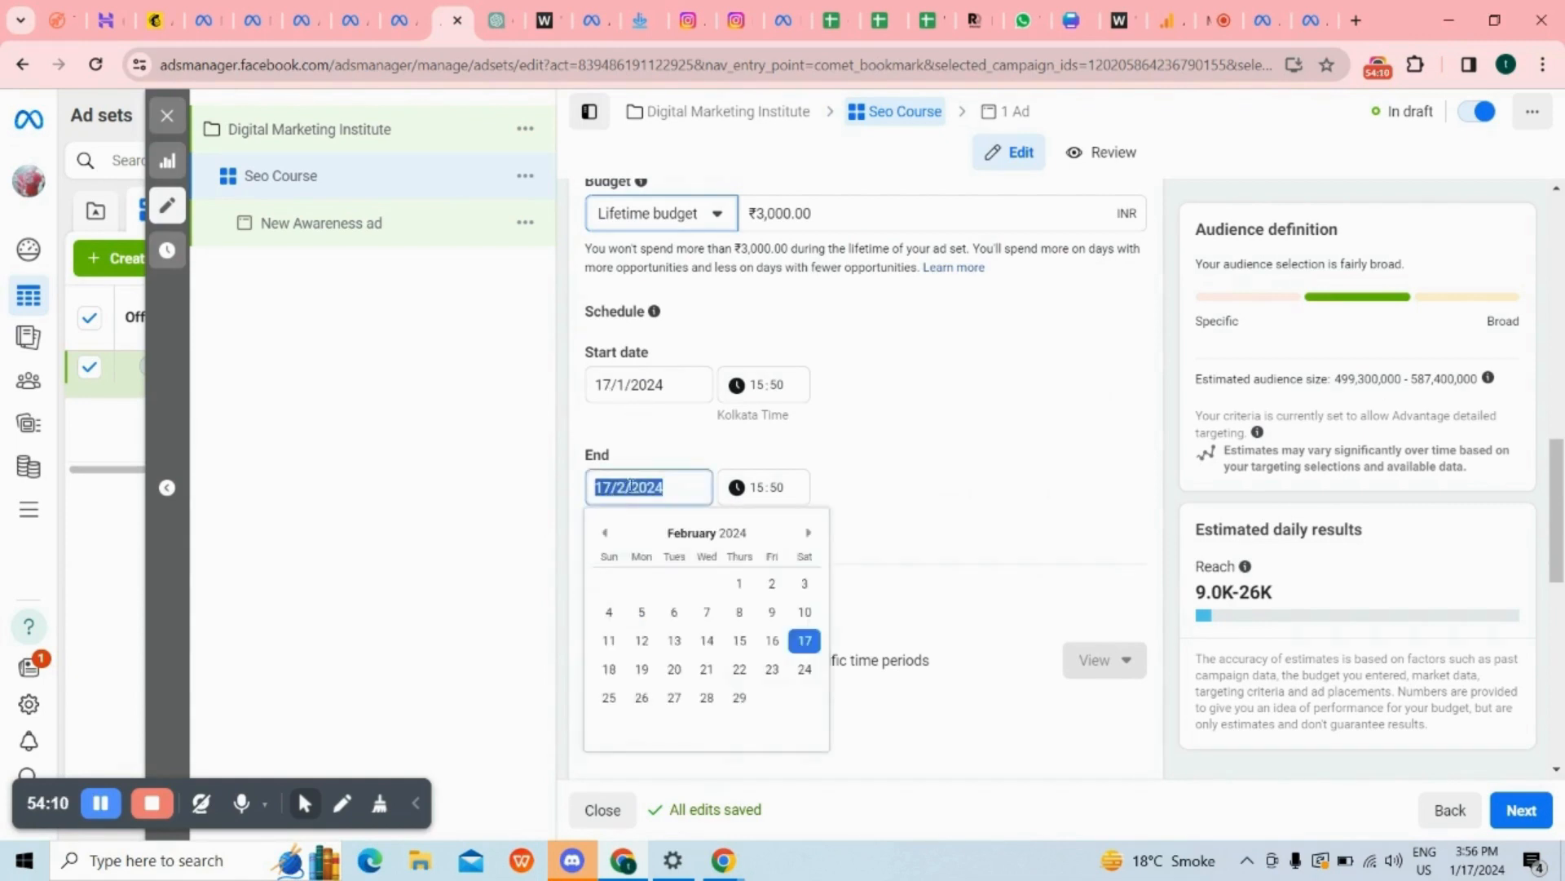
click(674, 670)
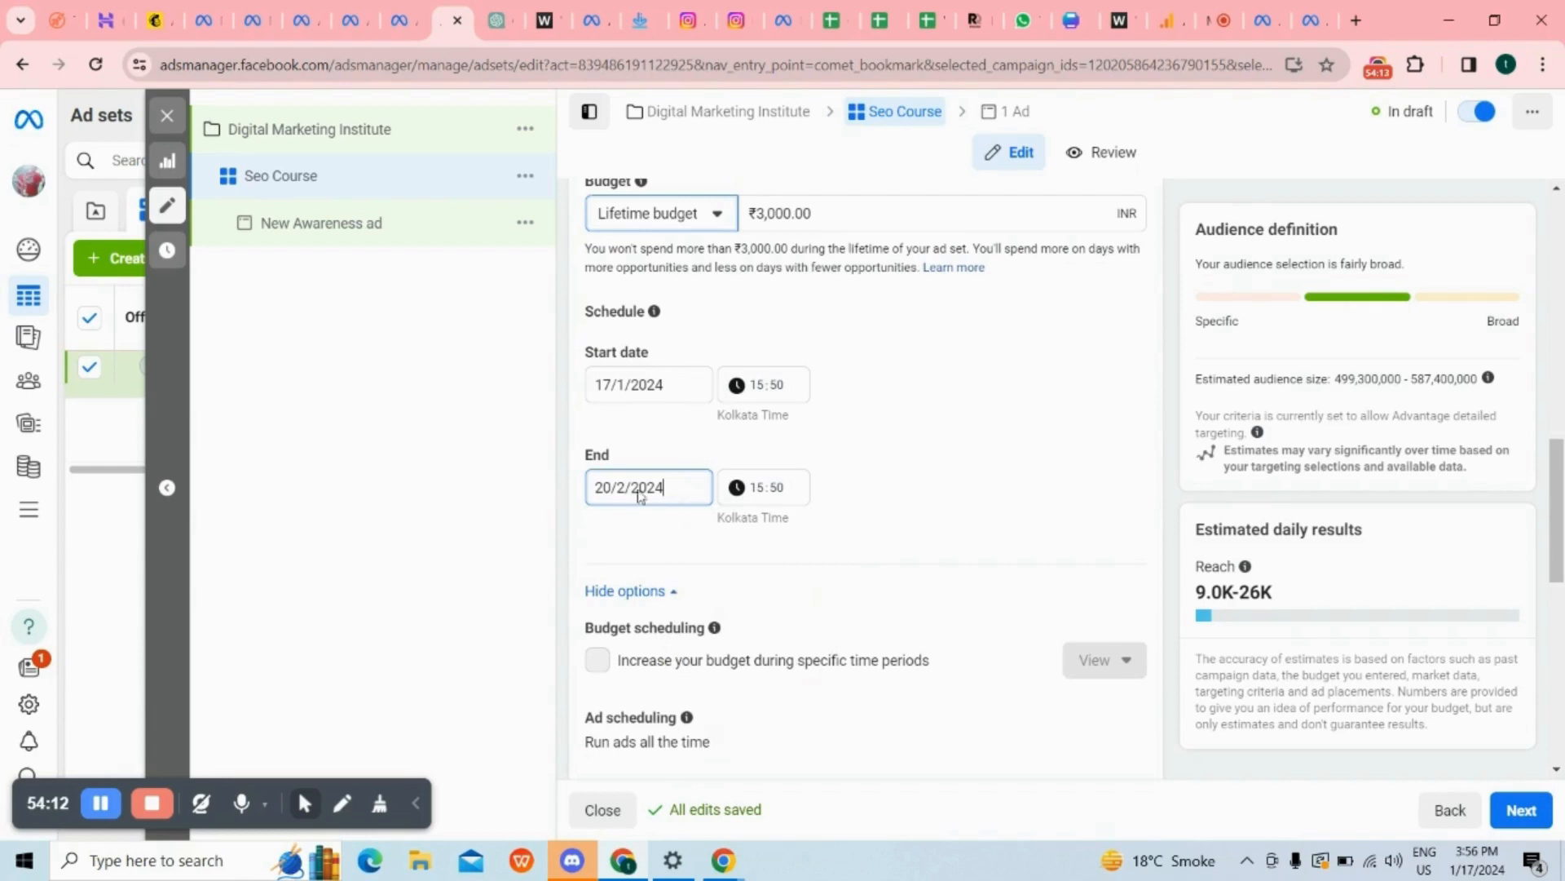
click(669, 486)
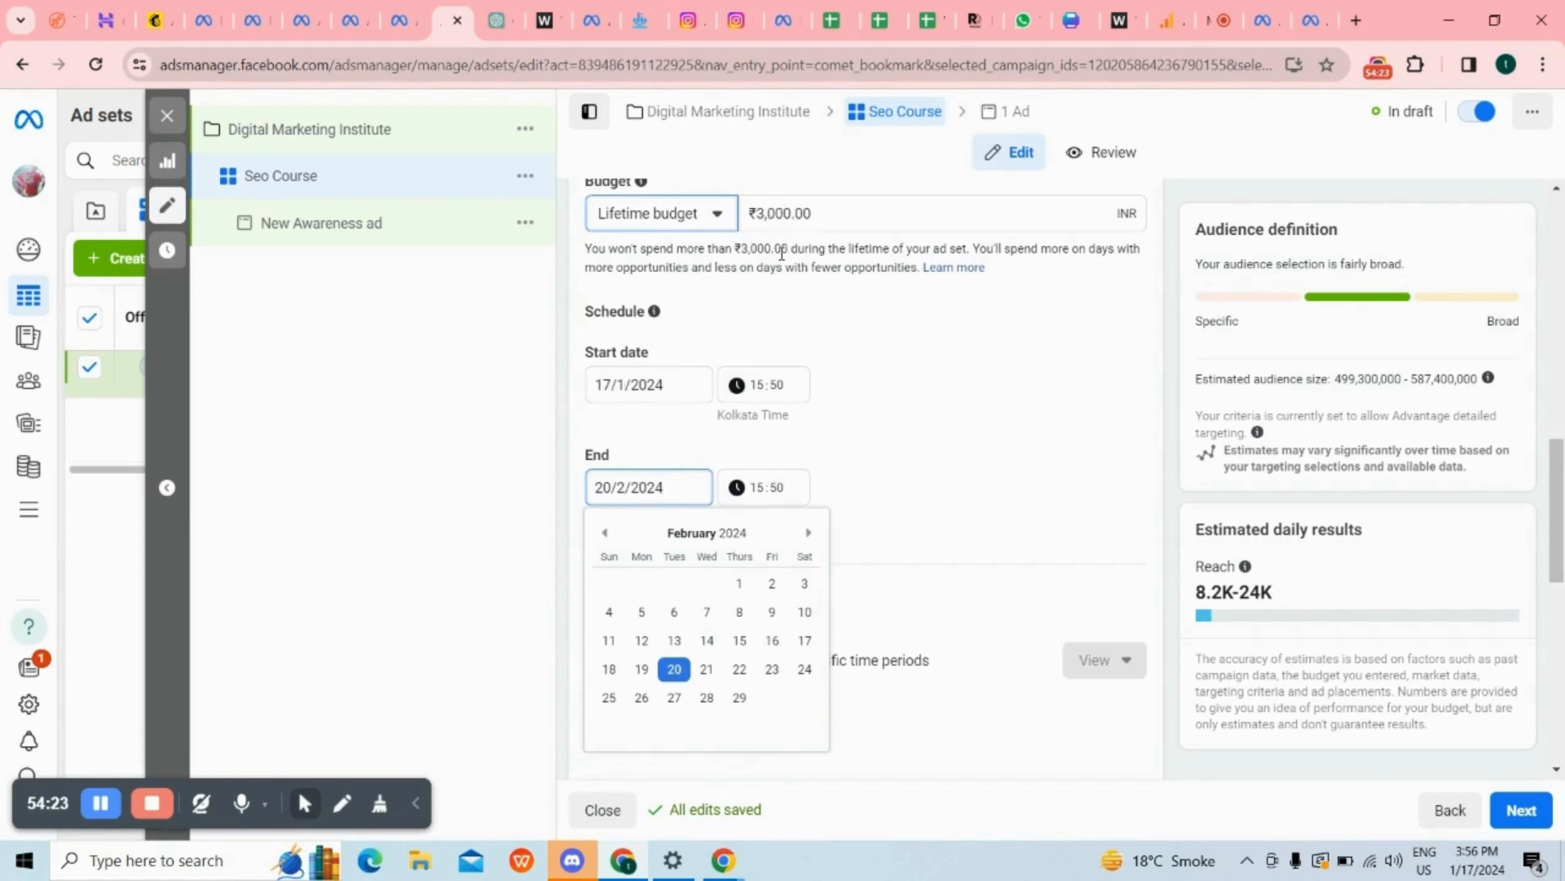
click(877, 405)
Look over the budget and ad scheduling options, then switch to Google Meet and check the in-call messages.
scroll(905, 384, down, 2)
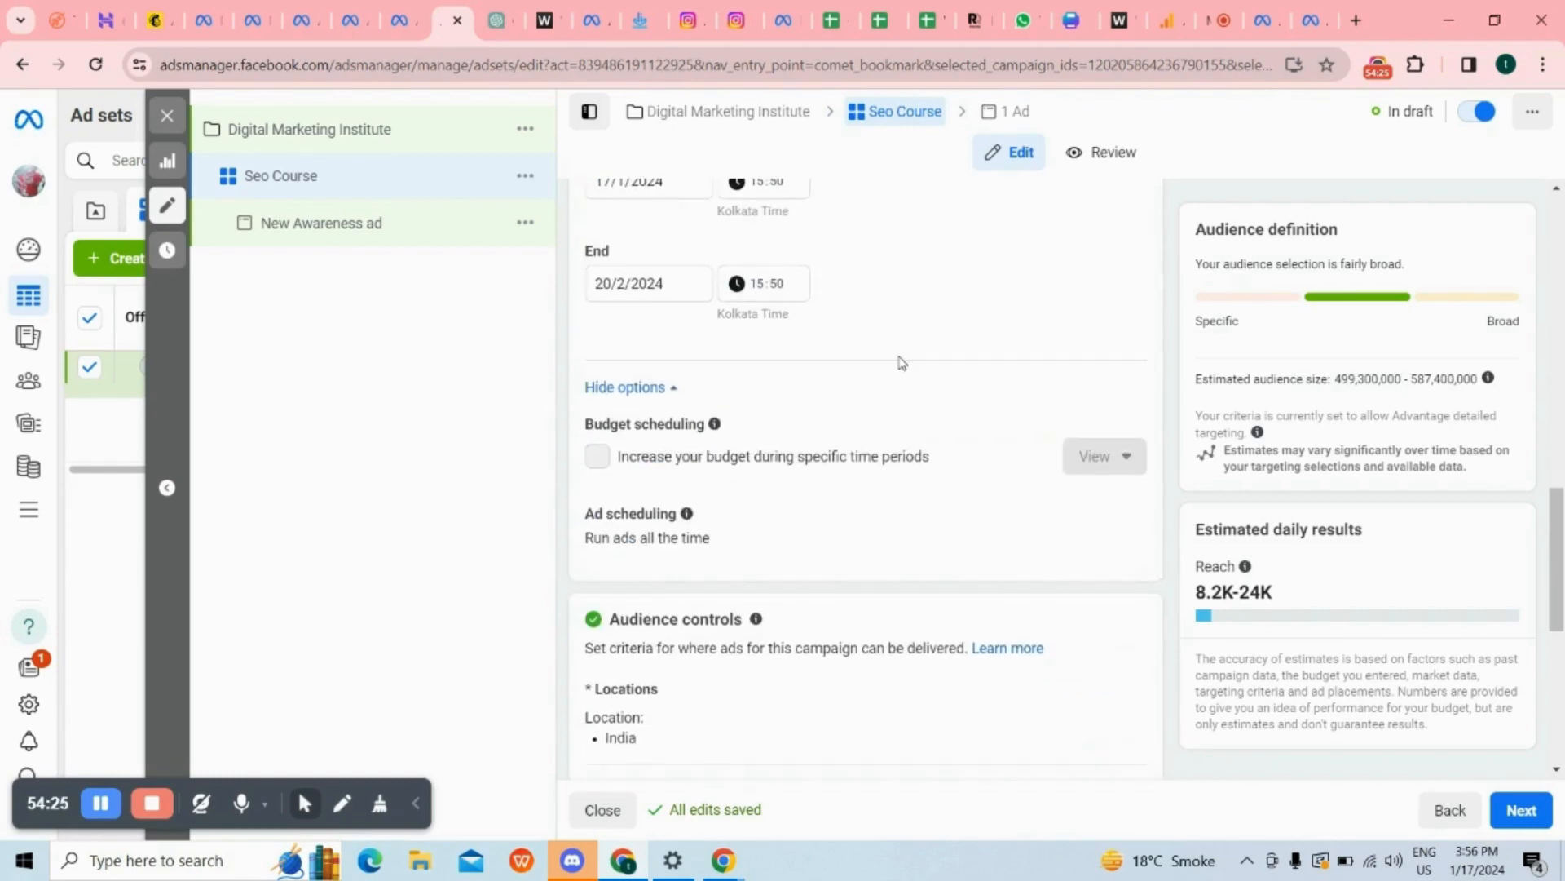
scroll(902, 326, down, 1)
scroll(902, 326, up, 2)
click(1221, 20)
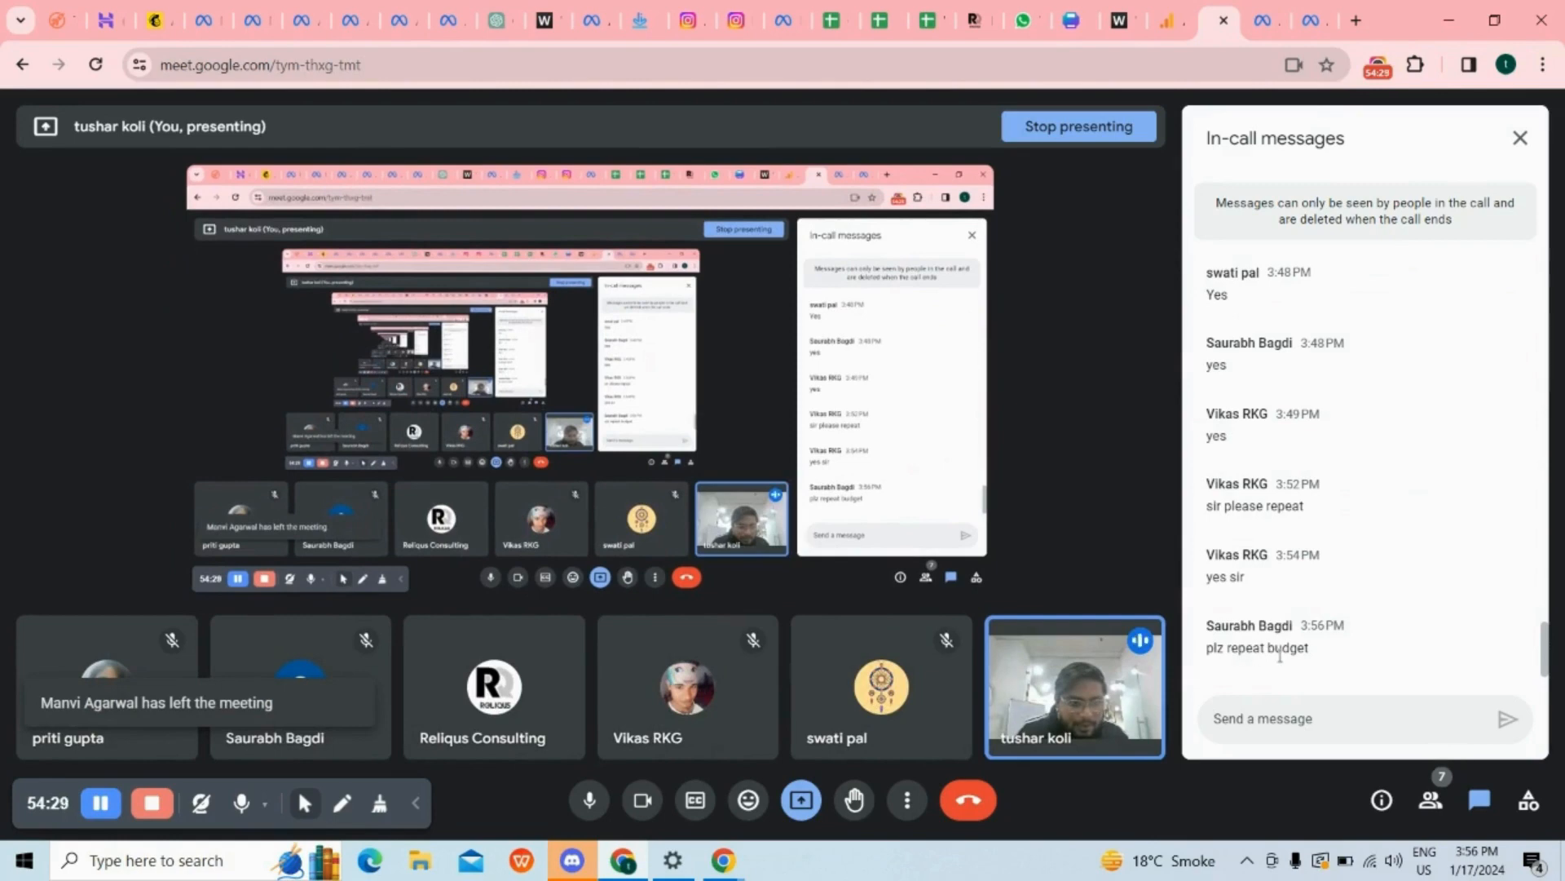
Switch back to the Seo Course ad set in Meta Ads Manager and dismiss the Chrome notification over the budget settings.
click(459, 8)
scroll(701, 342, up, 3)
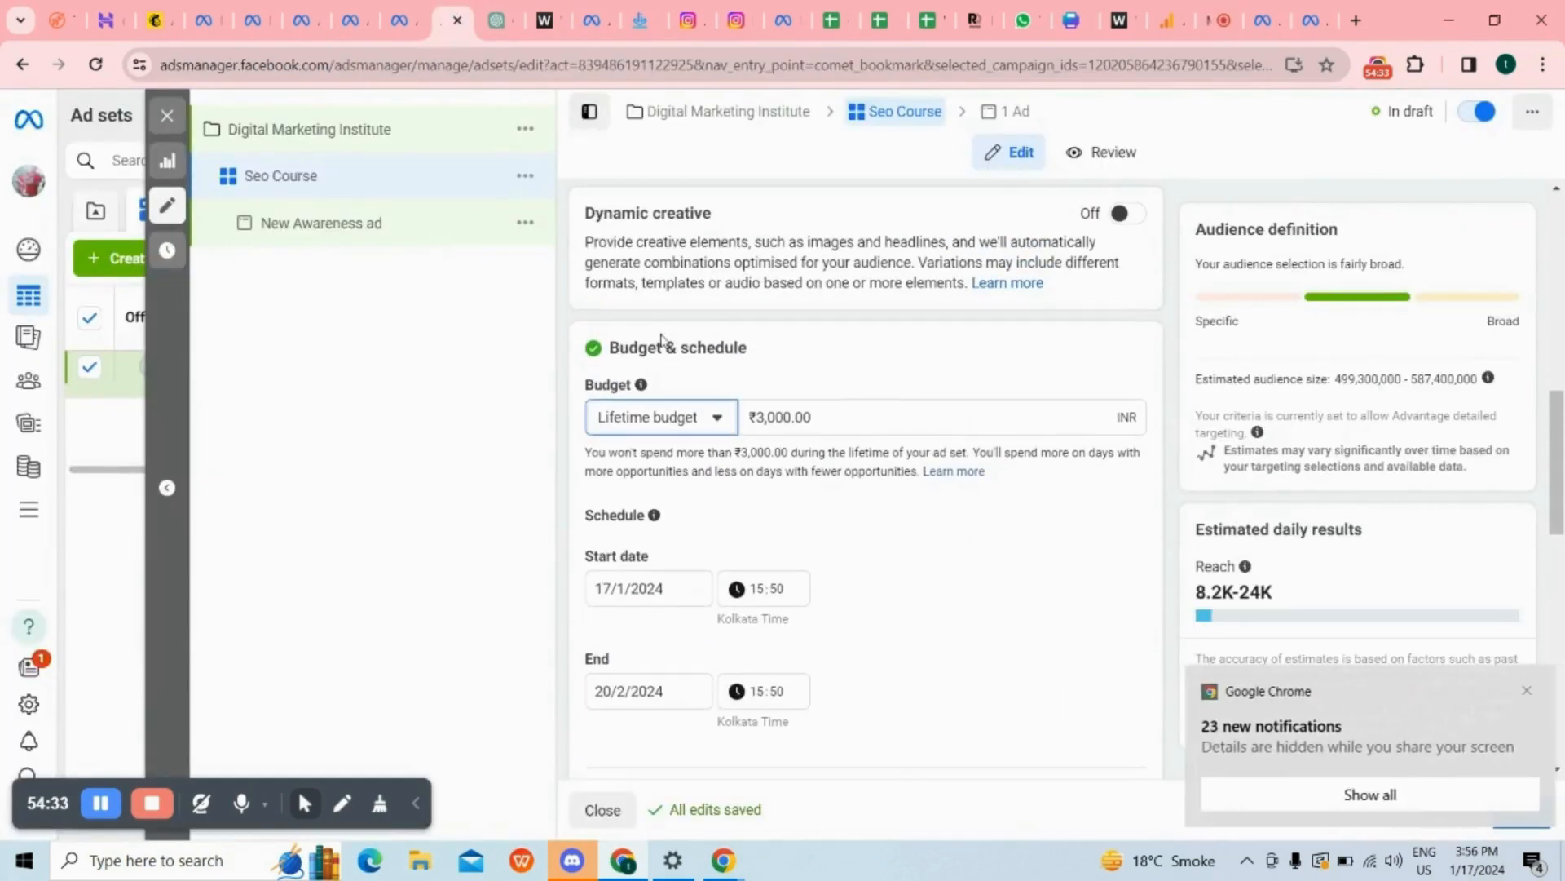
click(1519, 690)
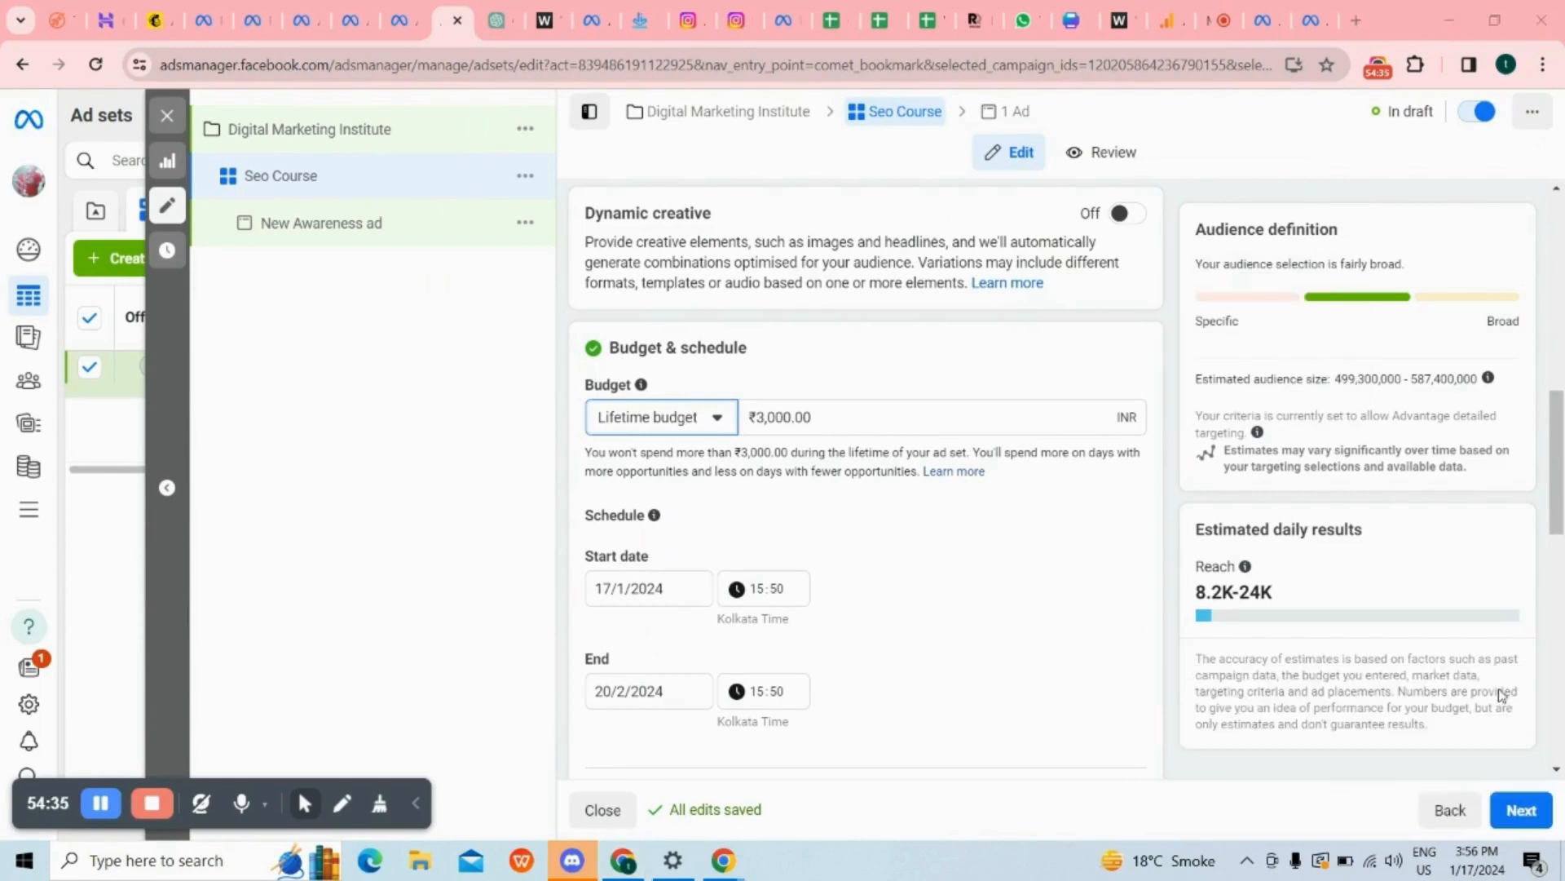
scroll(818, 433, down, 1)
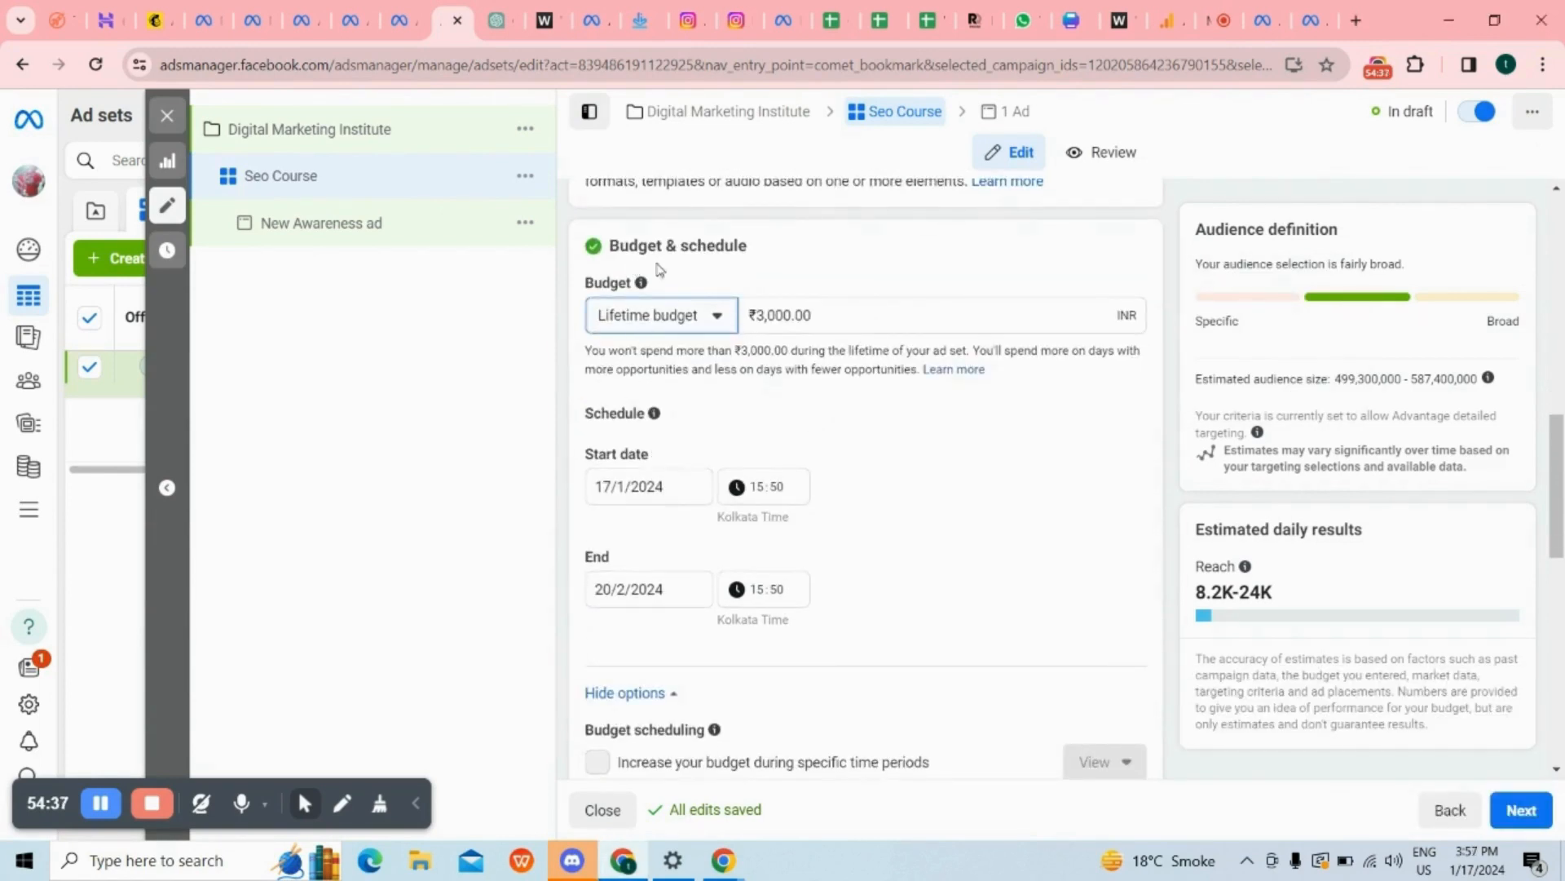
Change the ad set's budget type to Daily budget and set the amount to ₹500.
click(669, 319)
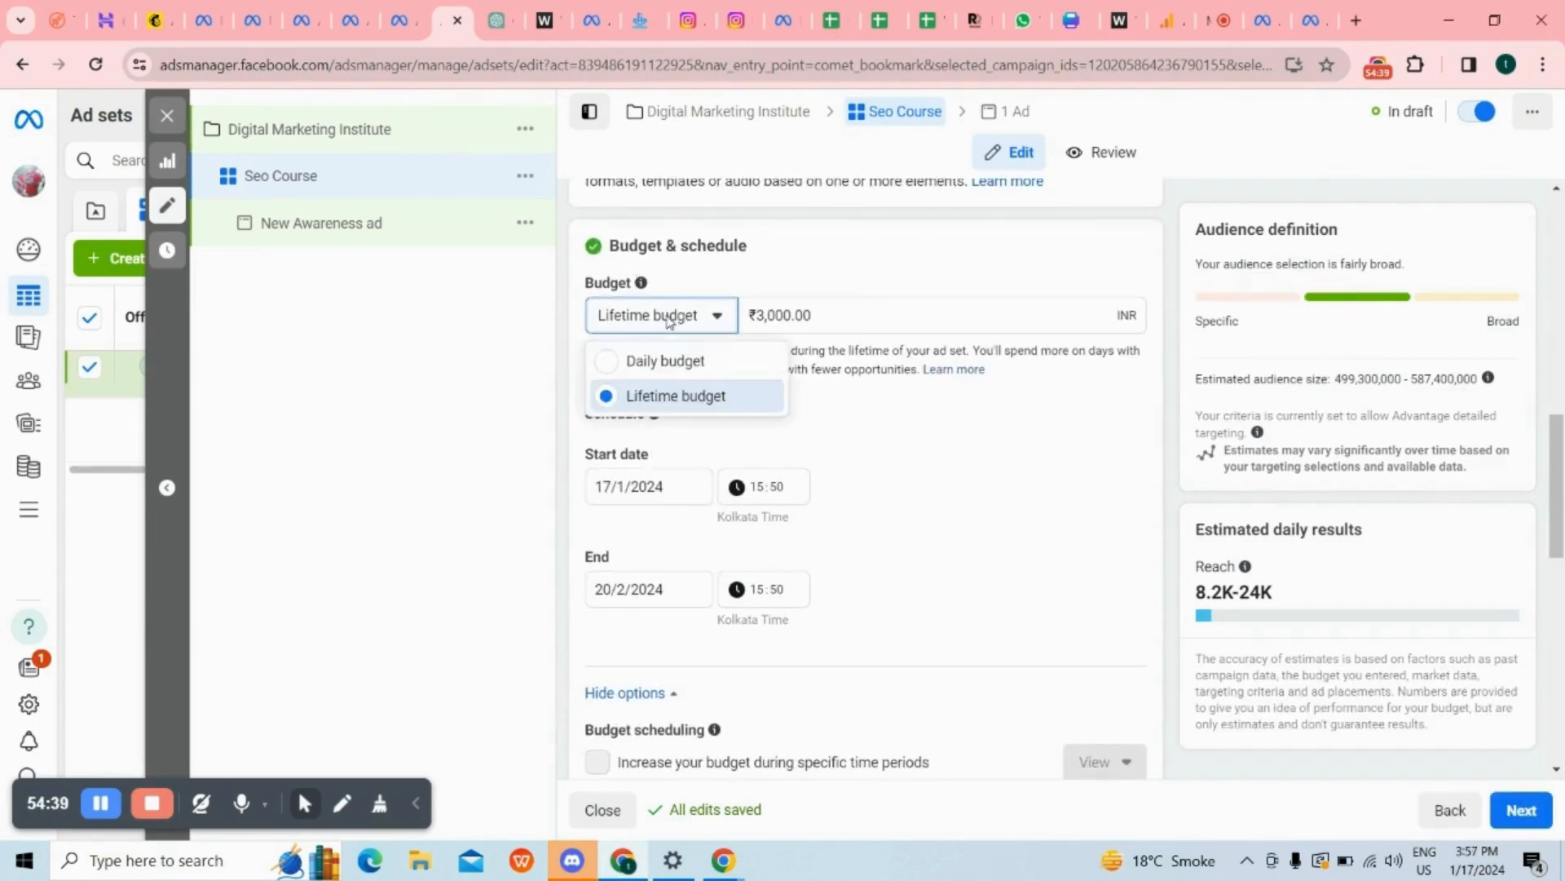
click(636, 368)
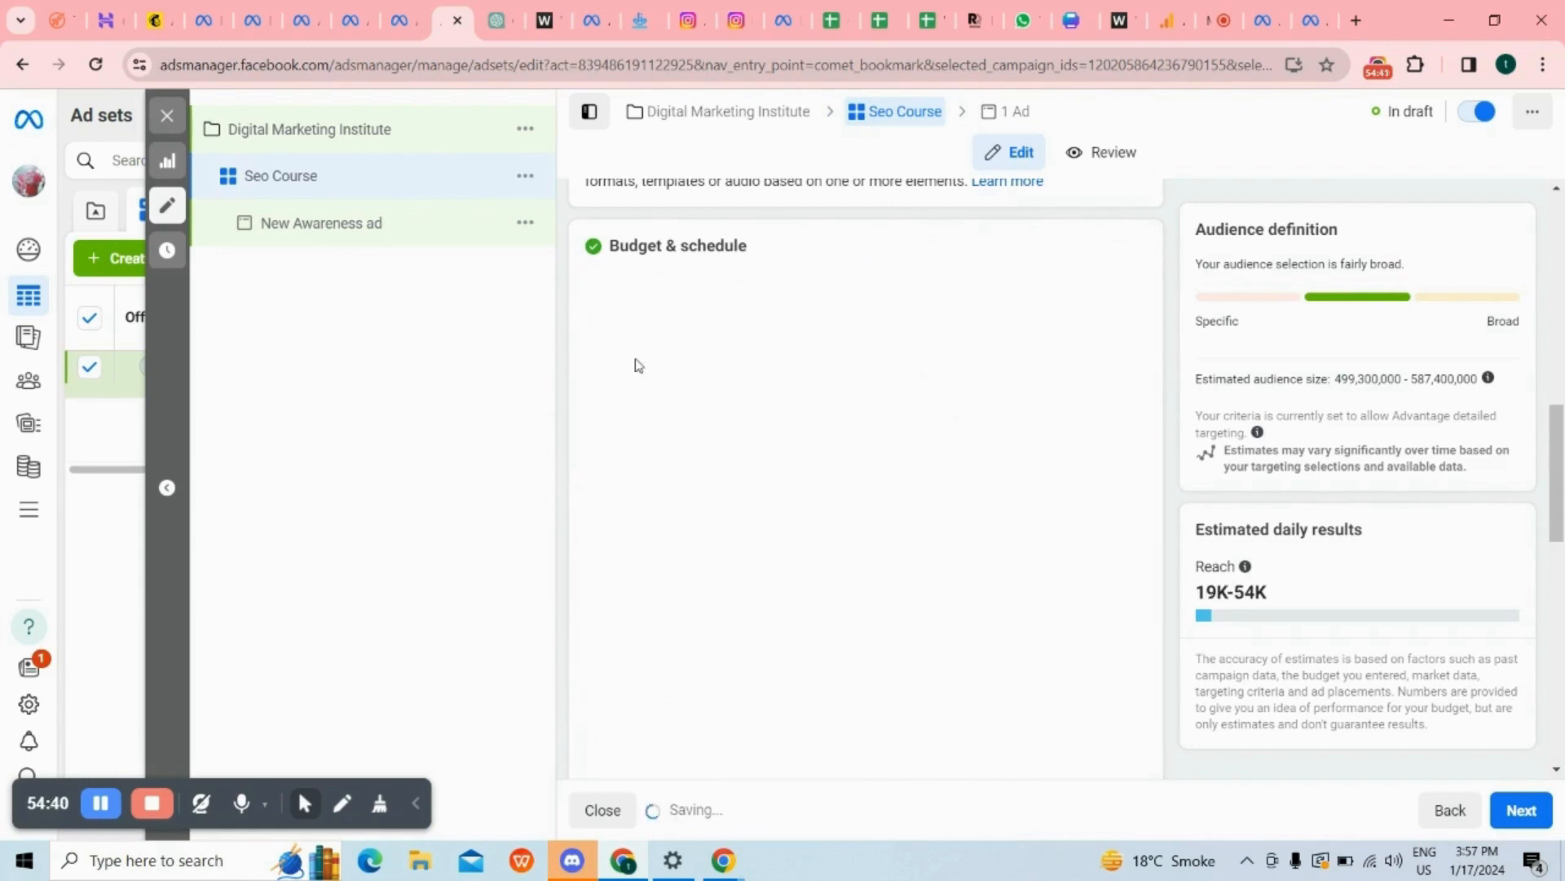
click(644, 326)
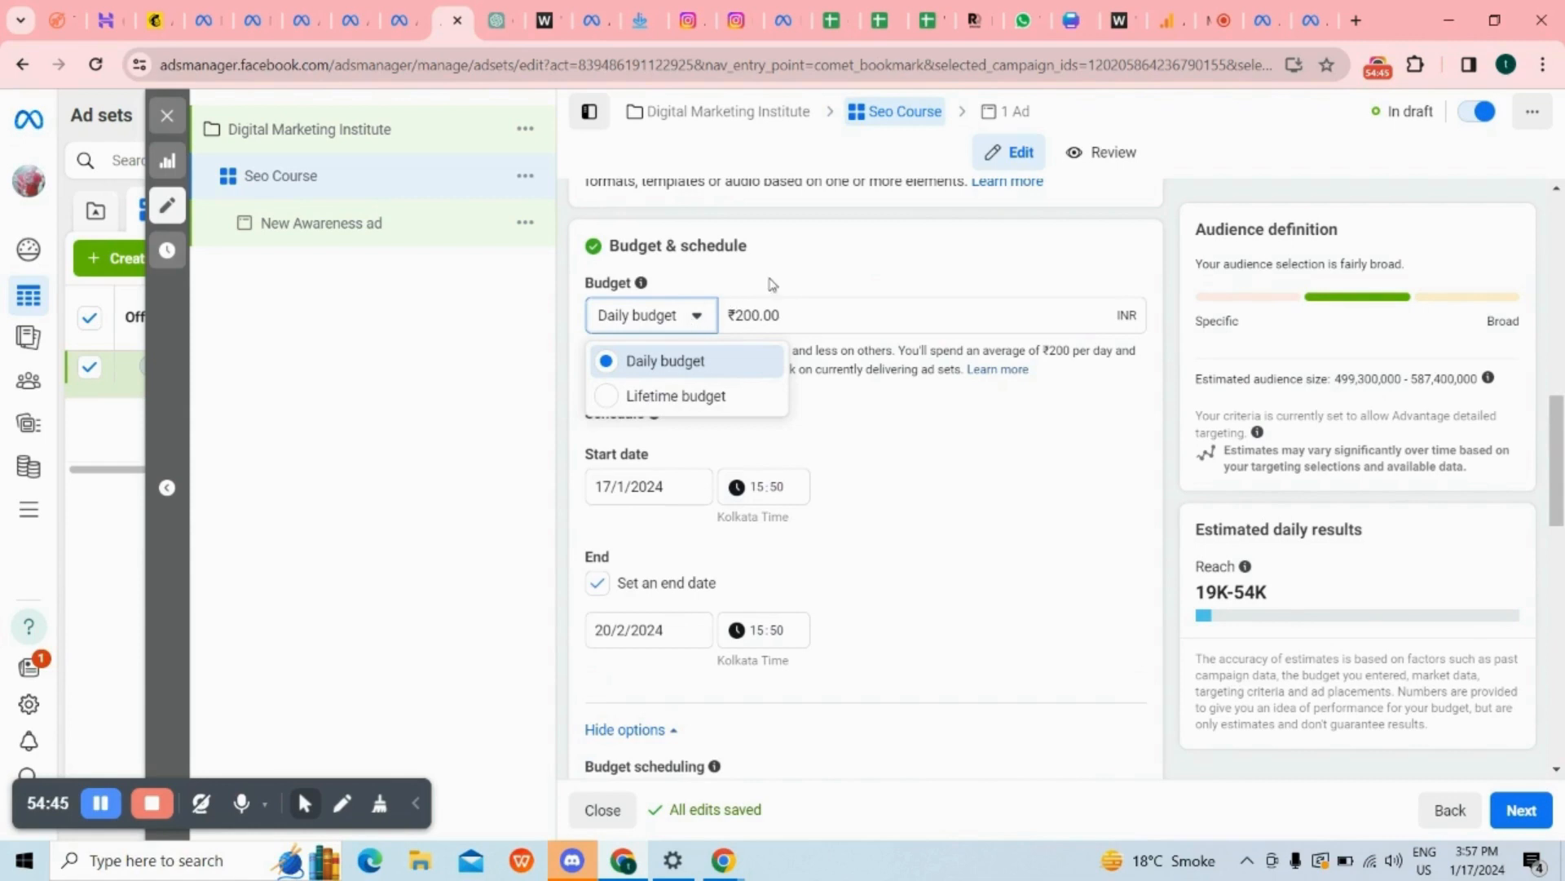
click(774, 317)
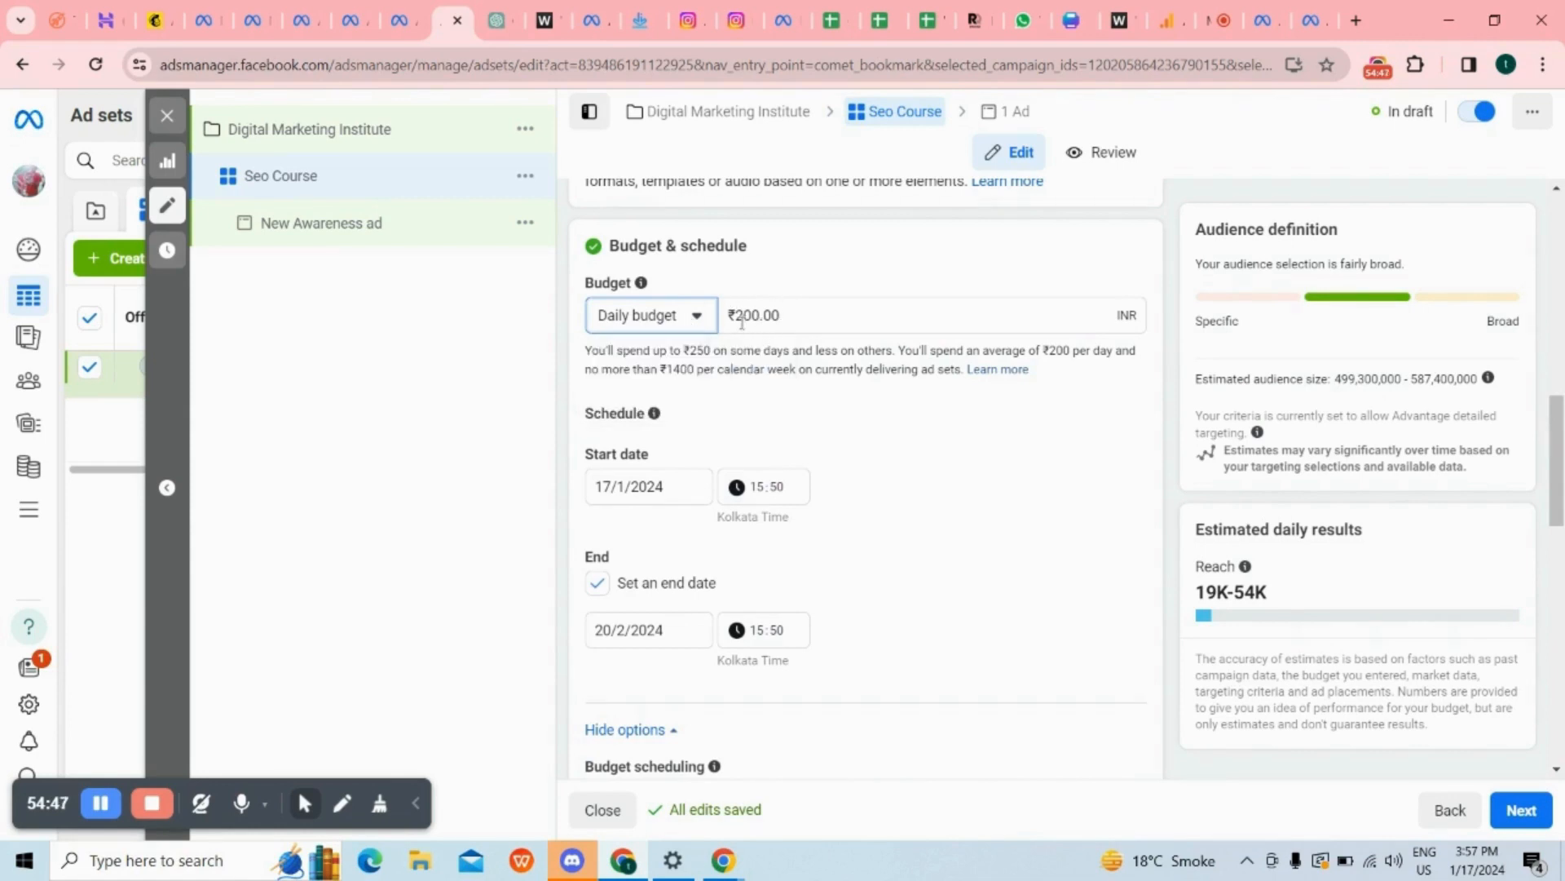
click(802, 310)
text(5)
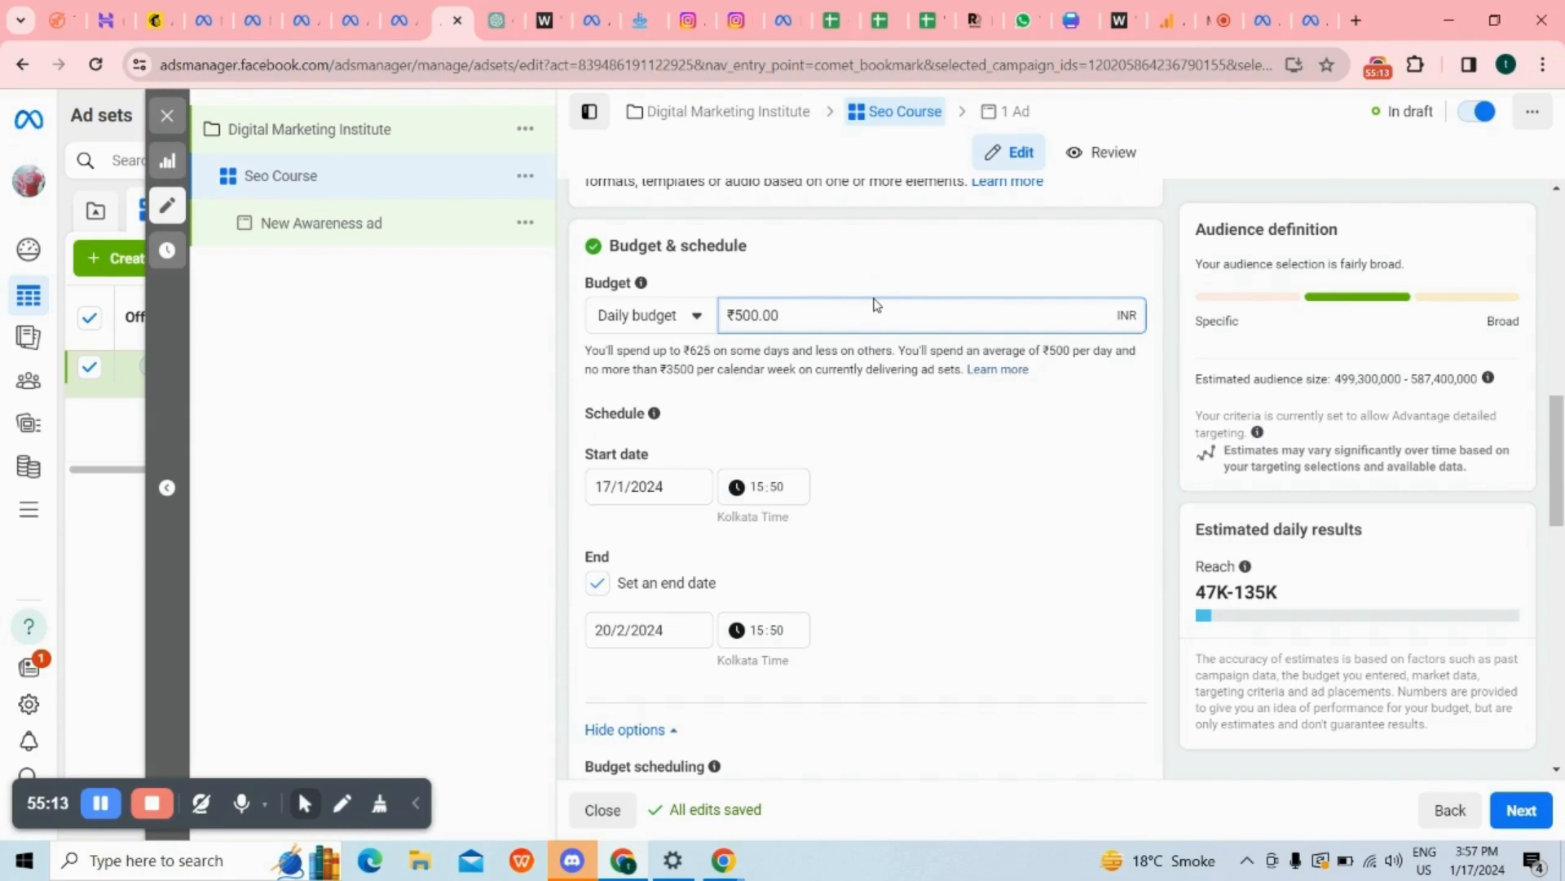
Set the ad set's budget type to Lifetime budget with an amount of ₹5,000.
click(657, 317)
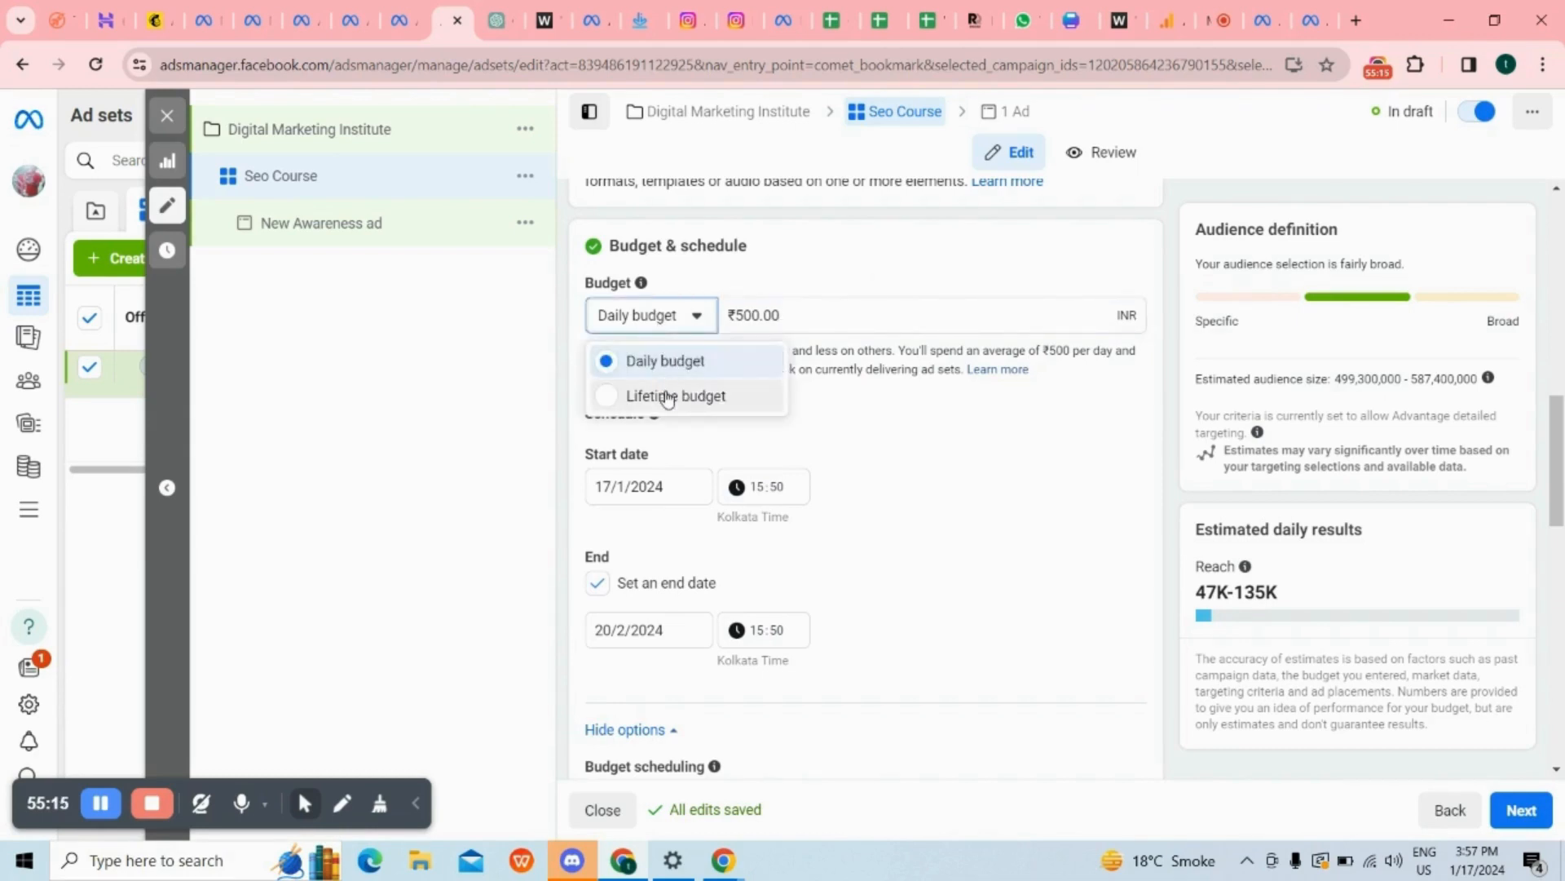
click(660, 394)
click(786, 317)
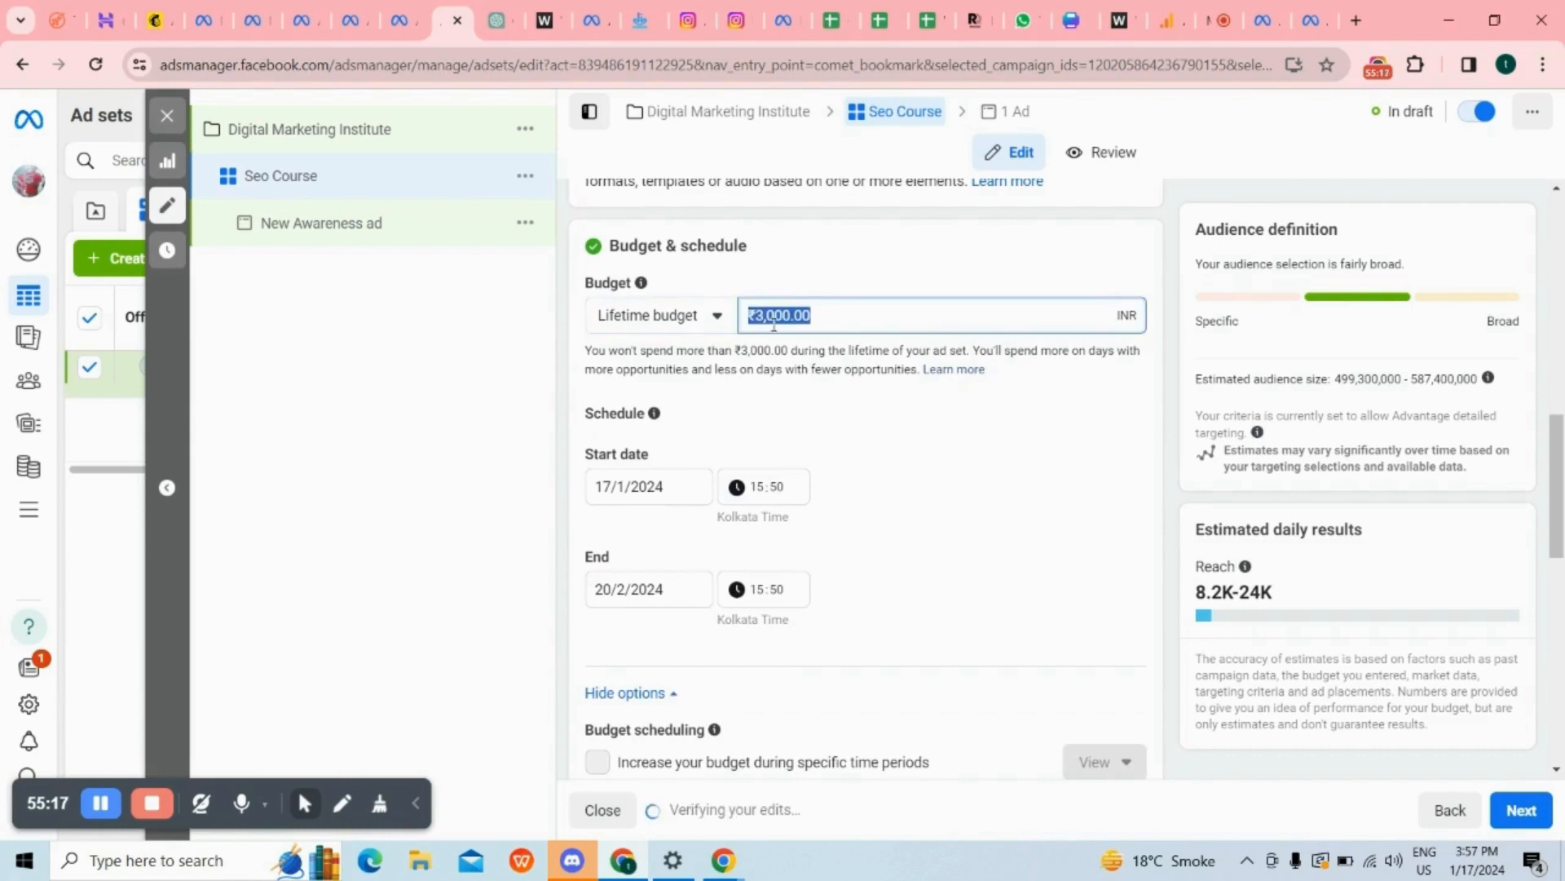
text(5000)
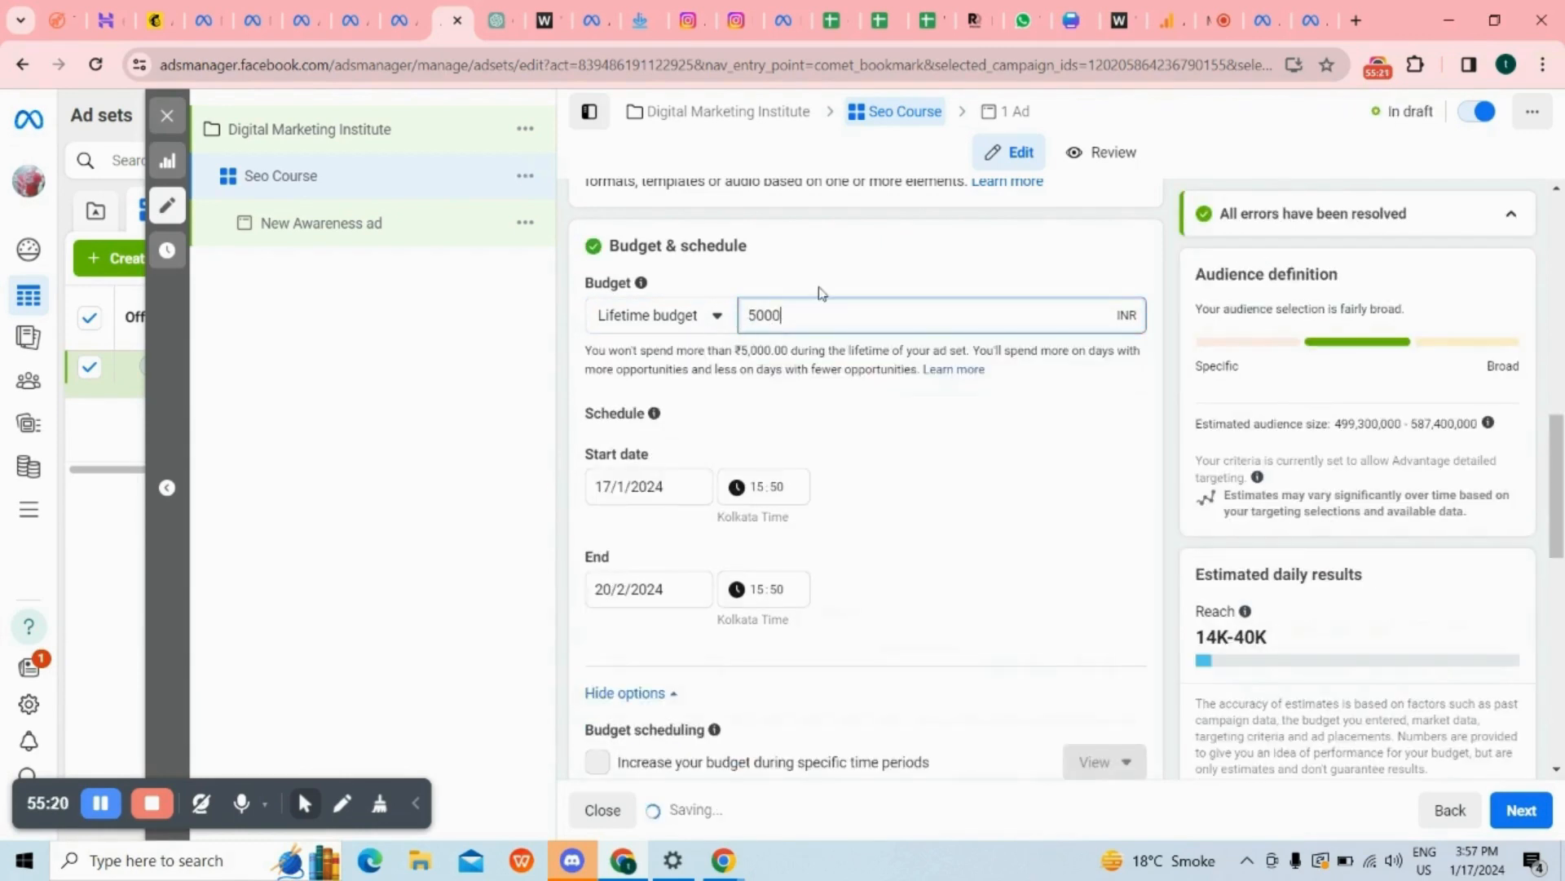
click(824, 506)
scroll(824, 506, down, 2)
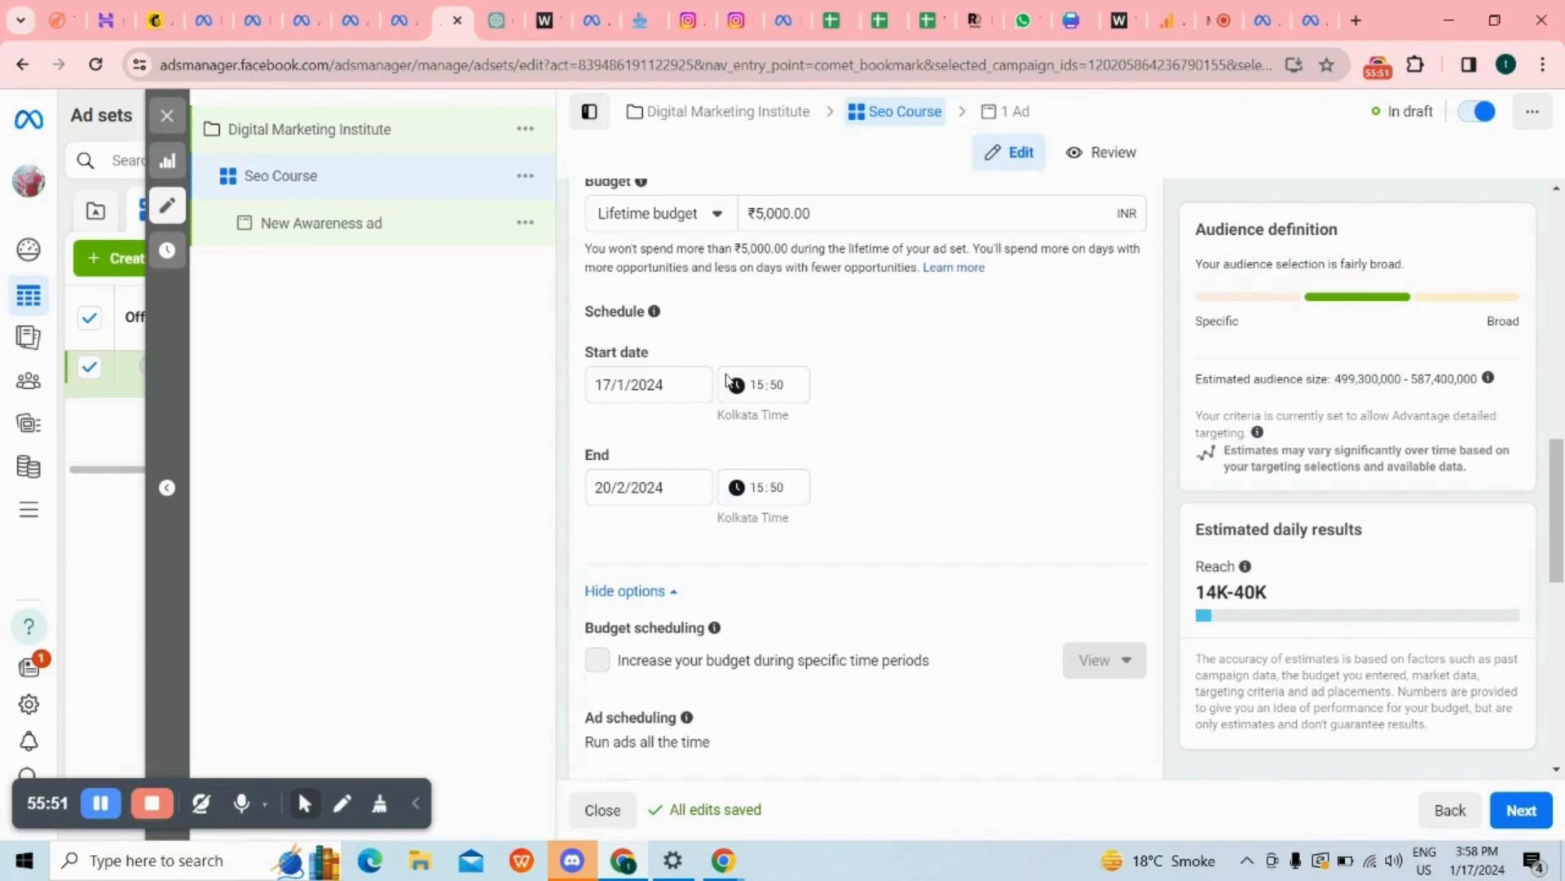
Switch to the Google Meet call and raise the system volume to 84.
click(1223, 21)
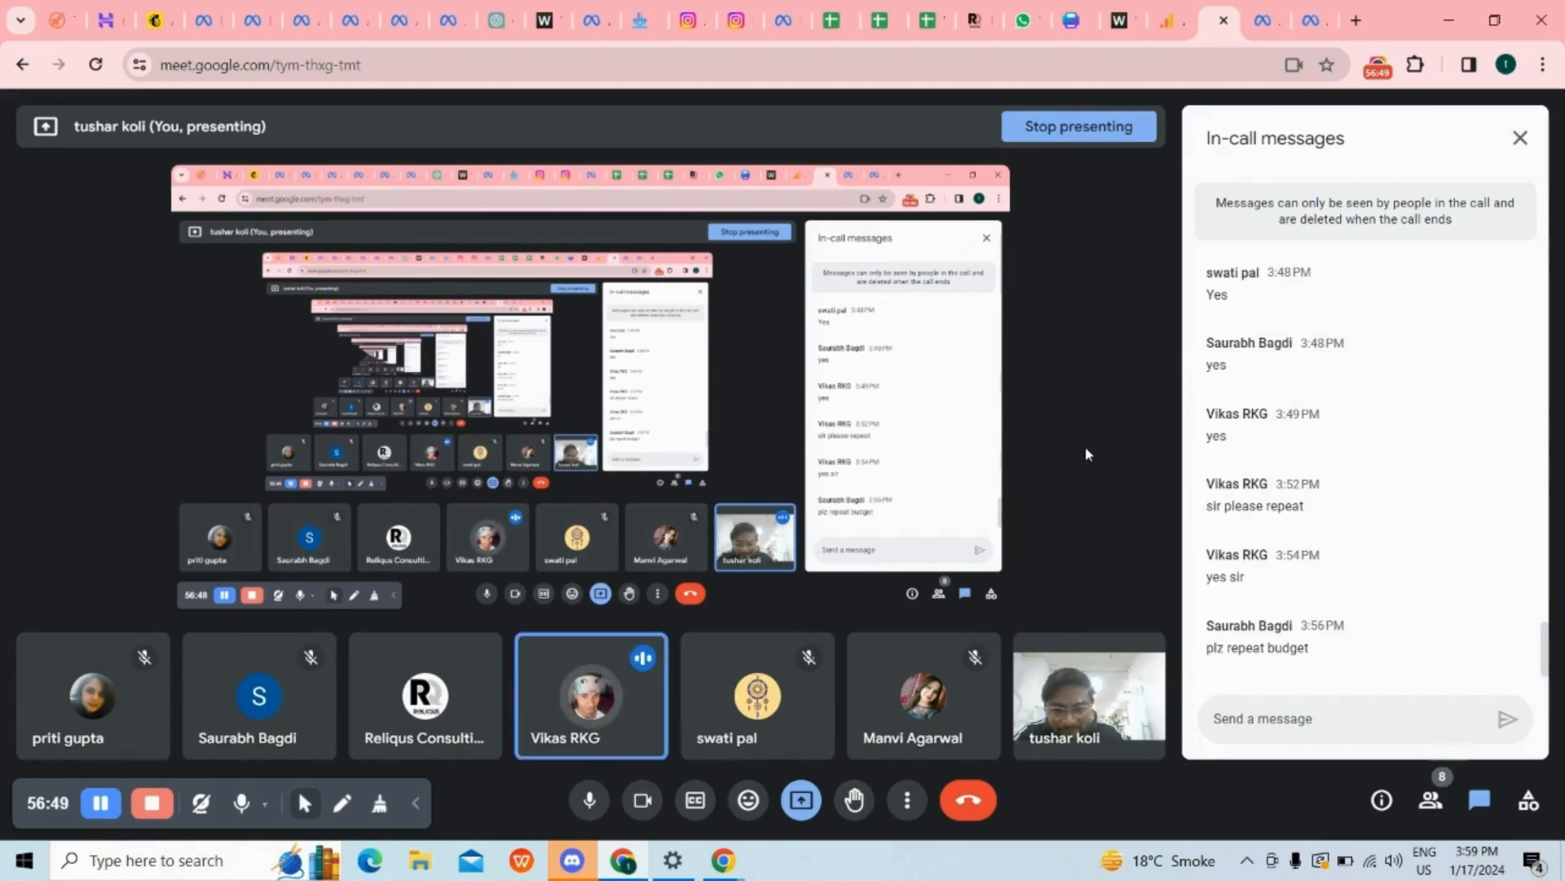
key(XF86AudioRaiseVolume)
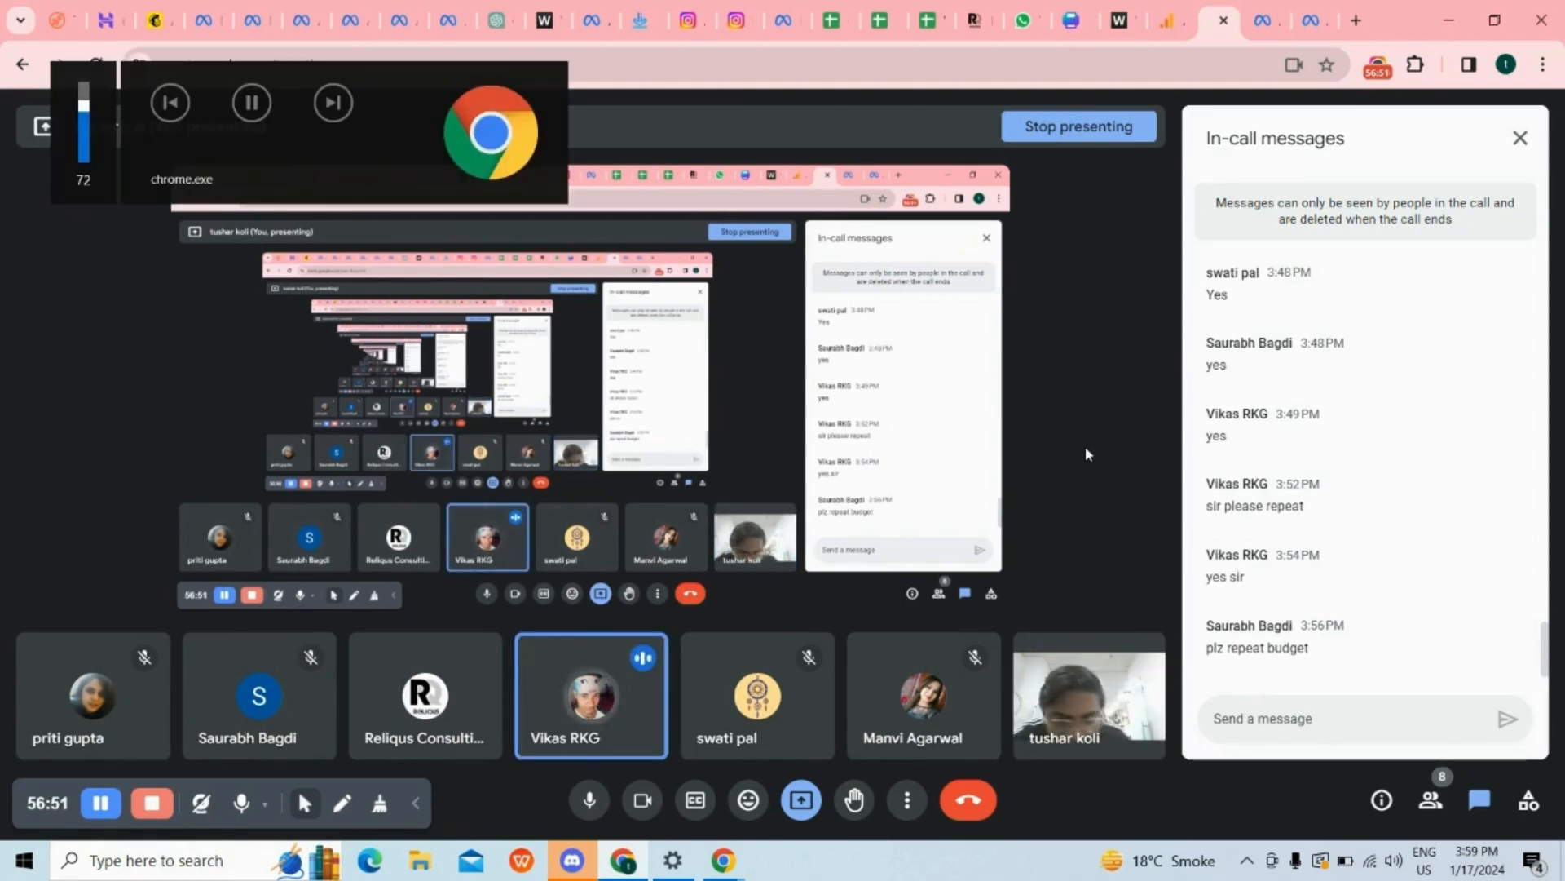
key(XF86AudioRaiseVolume)
key(XF86AudioRaiseVolume)
key(XF86AudioRaiseVolume)
key(XF86AudioRaiseVolume)
key(XF86AudioRaiseVolume)
key(XF86AudioRaiseVolume)
key(XF86AudioRaiseVolume)
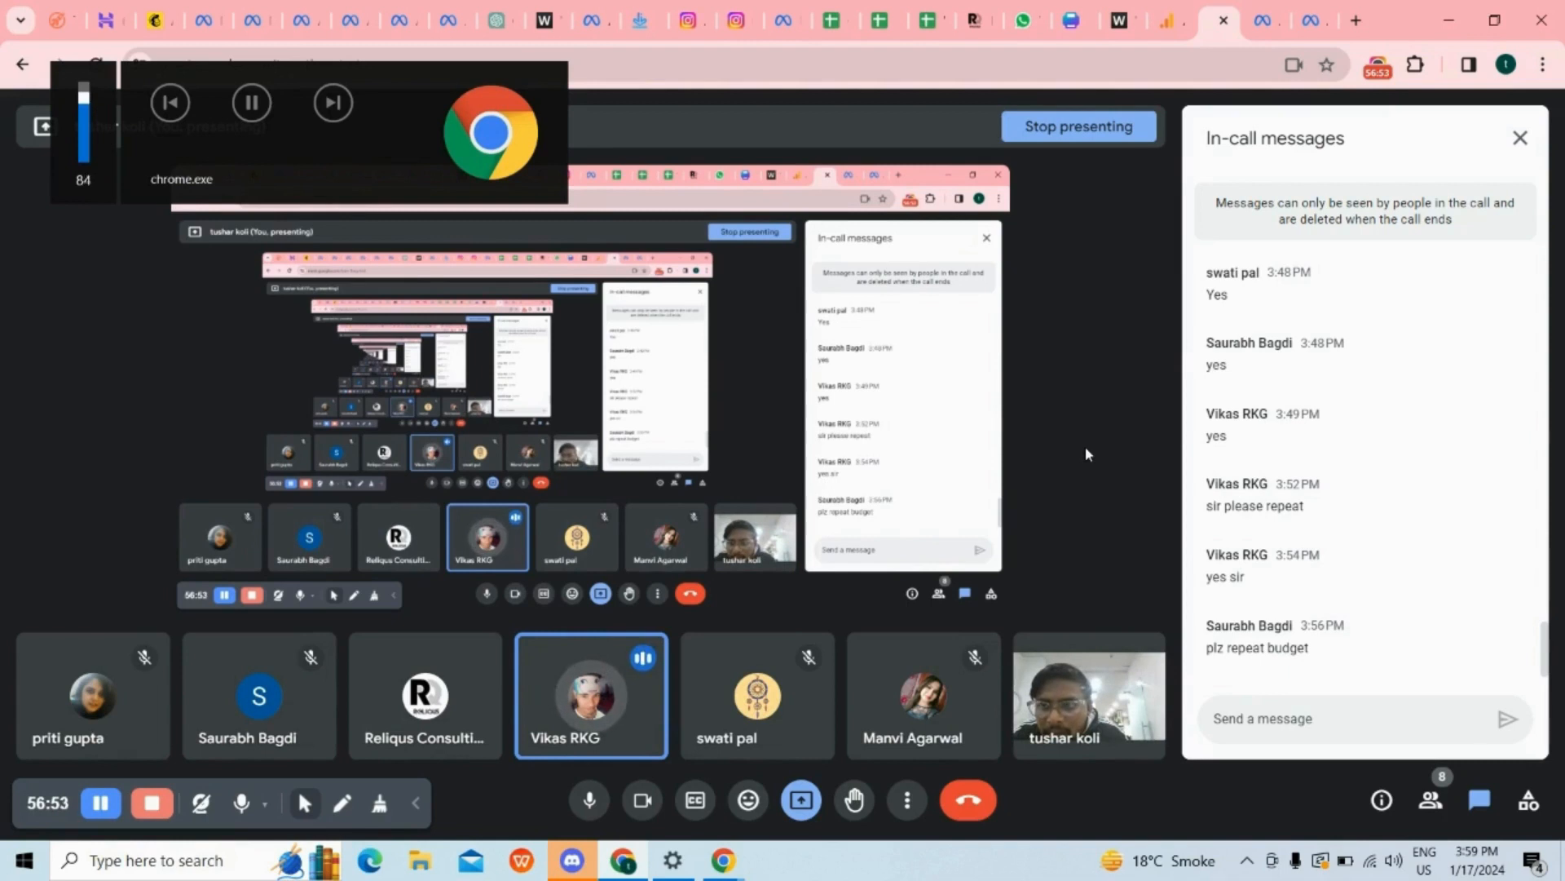